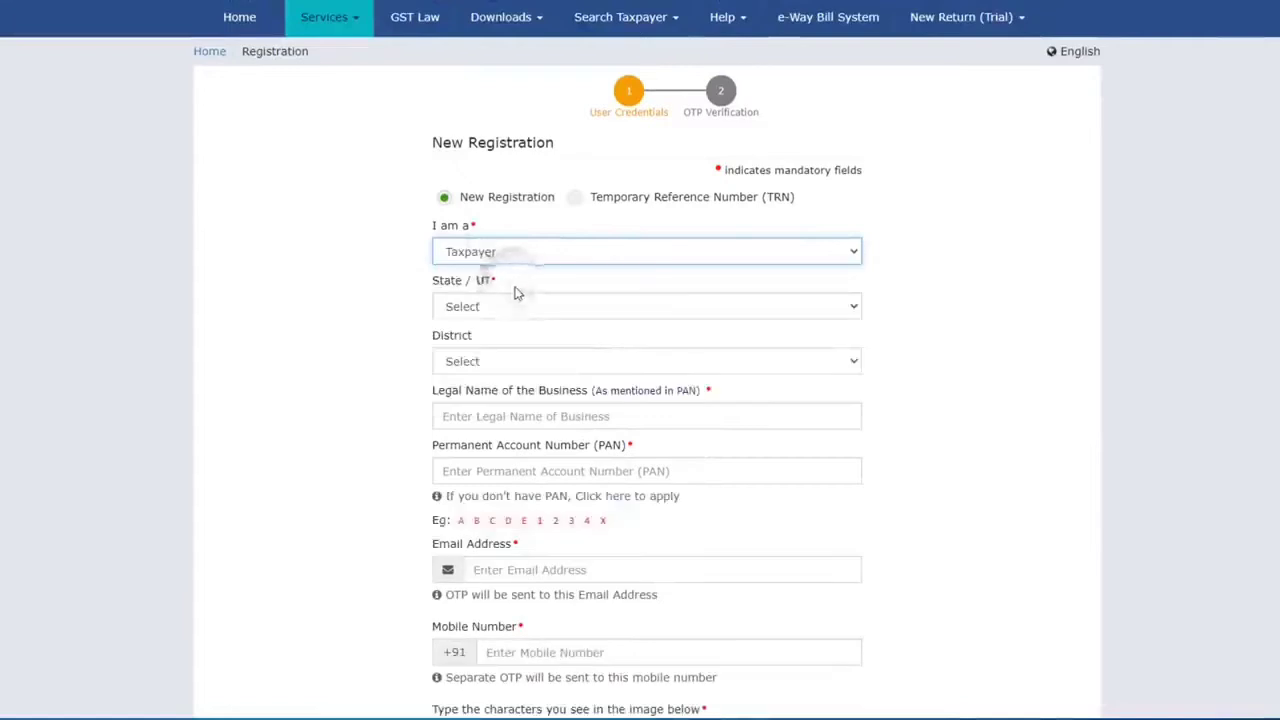
Step: Scroll down the New Registration form, with Taxpayer chosen as the applicant type
scroll(518, 245, "down", 1)
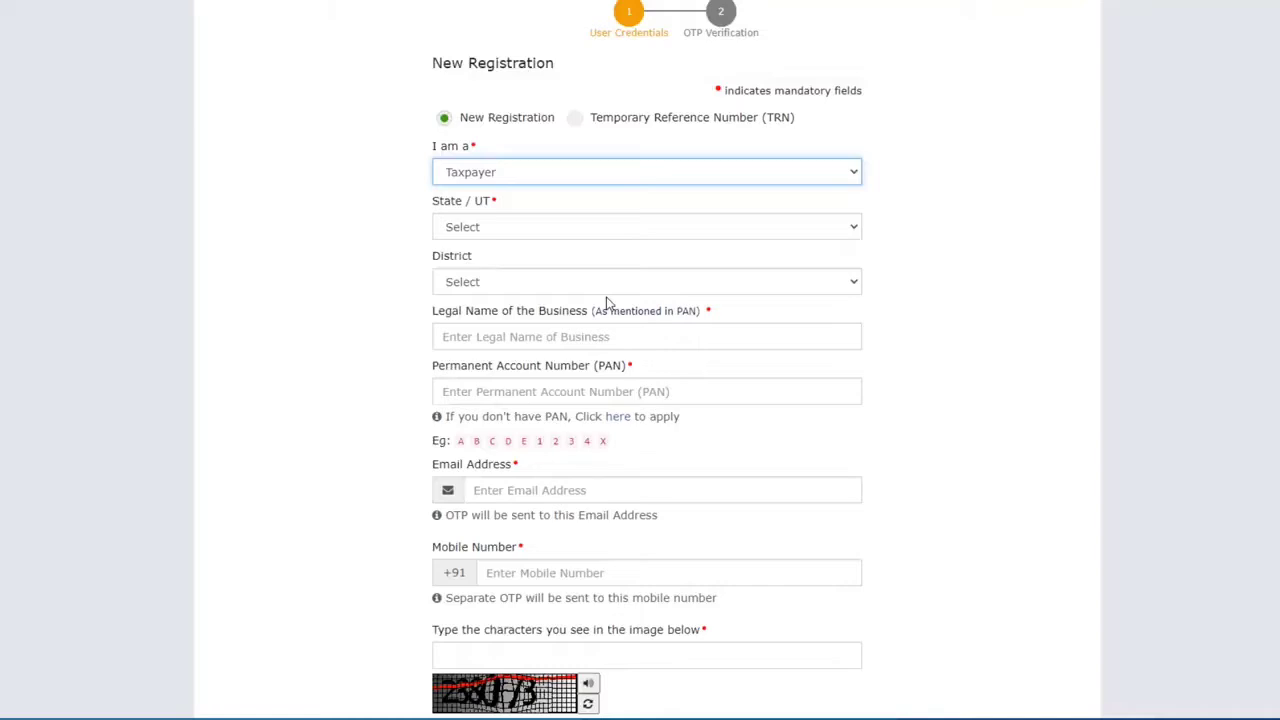
Step: Set State/UT to Delhi and District to South West Delhi
left_click(506, 227)
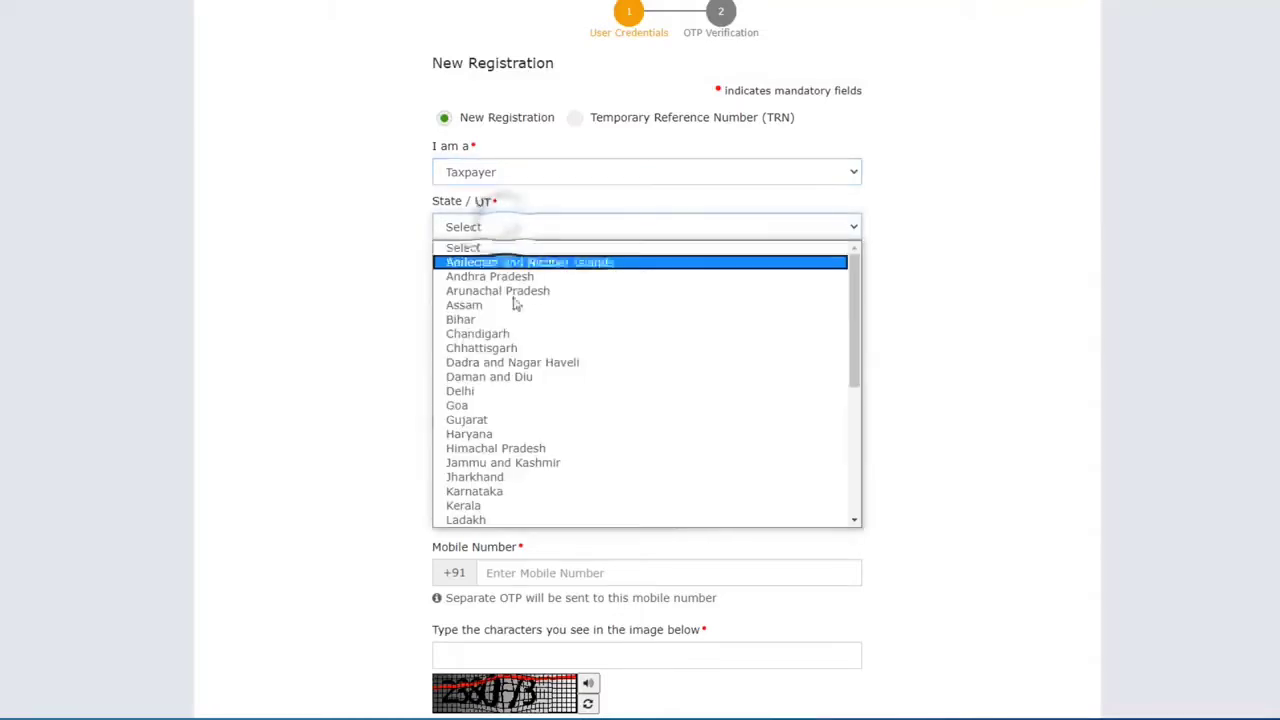
left_click(514, 391)
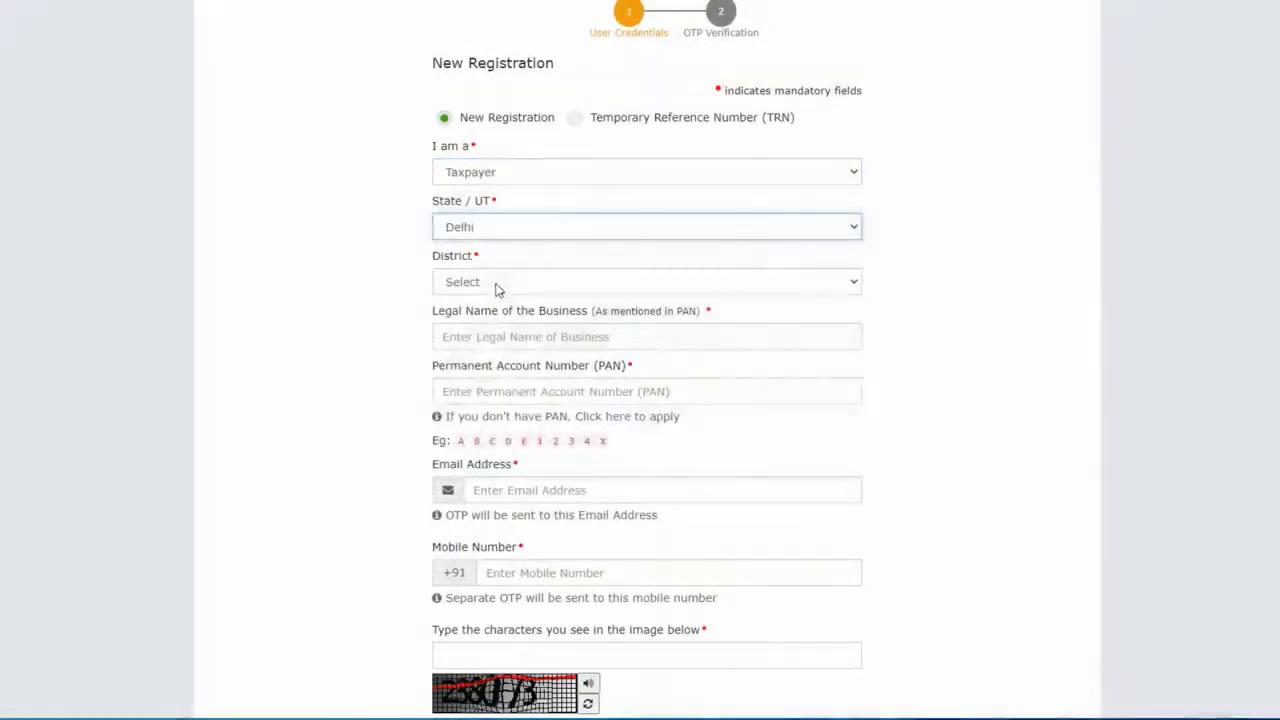
left_click(494, 284)
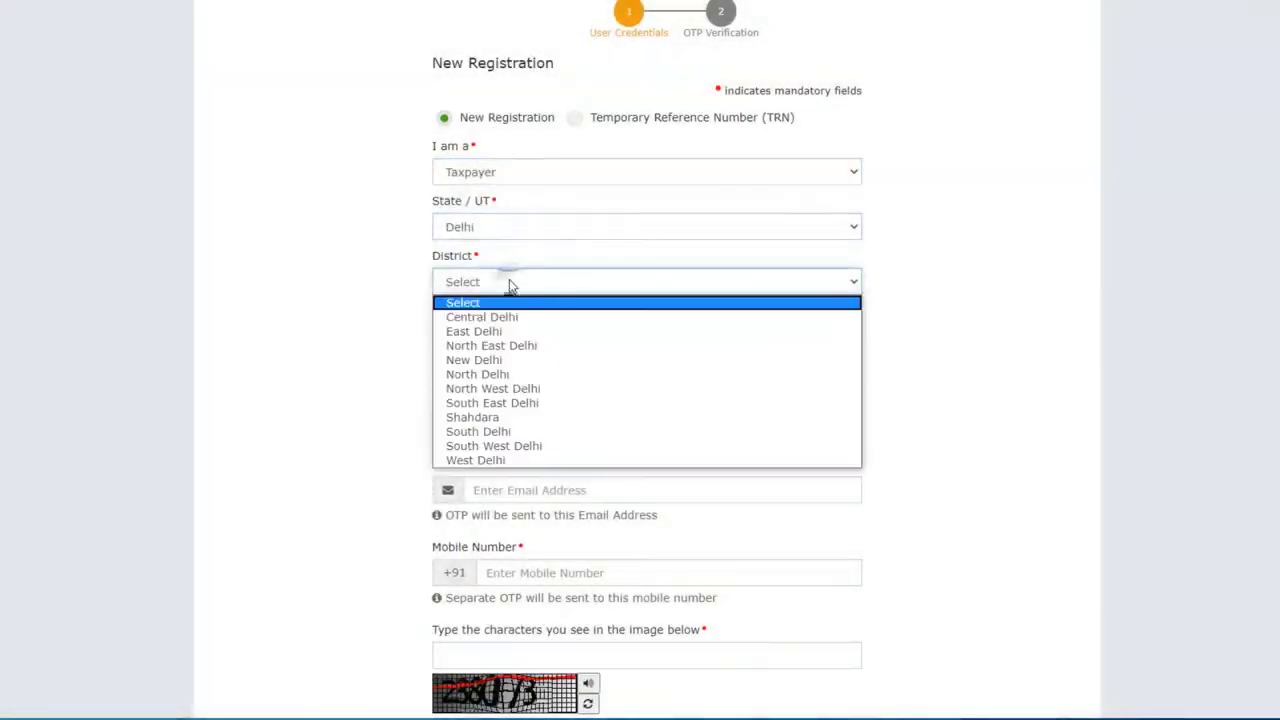
left_click(529, 446)
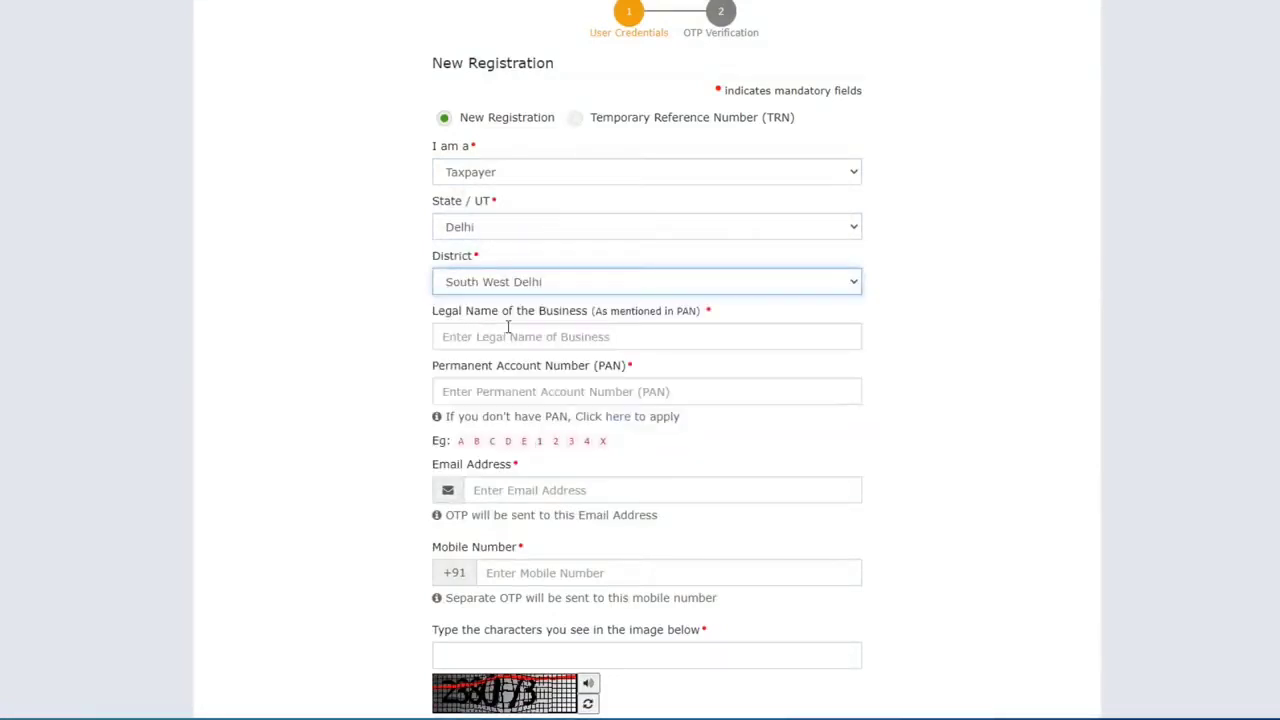
Step: Enter the business's legal name and paste its PAN into the form
left_click(543, 336)
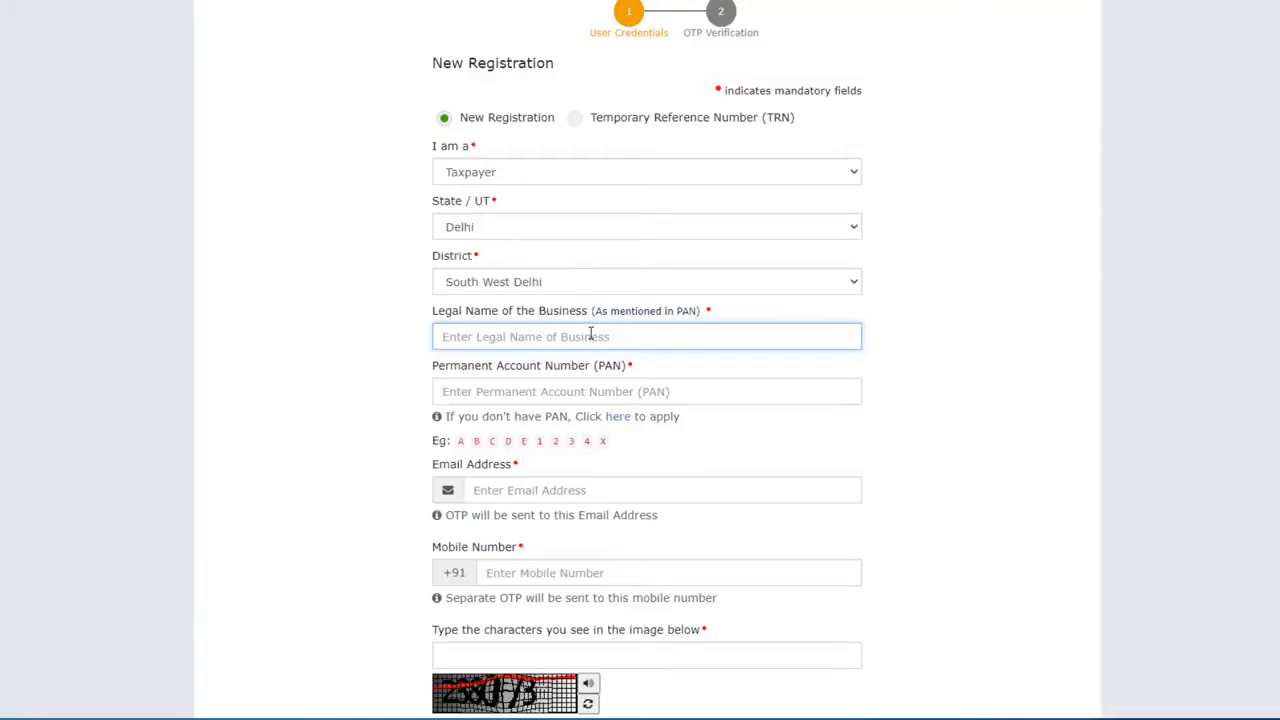
type("Afreen")
scroll(545, 322, "down", 1)
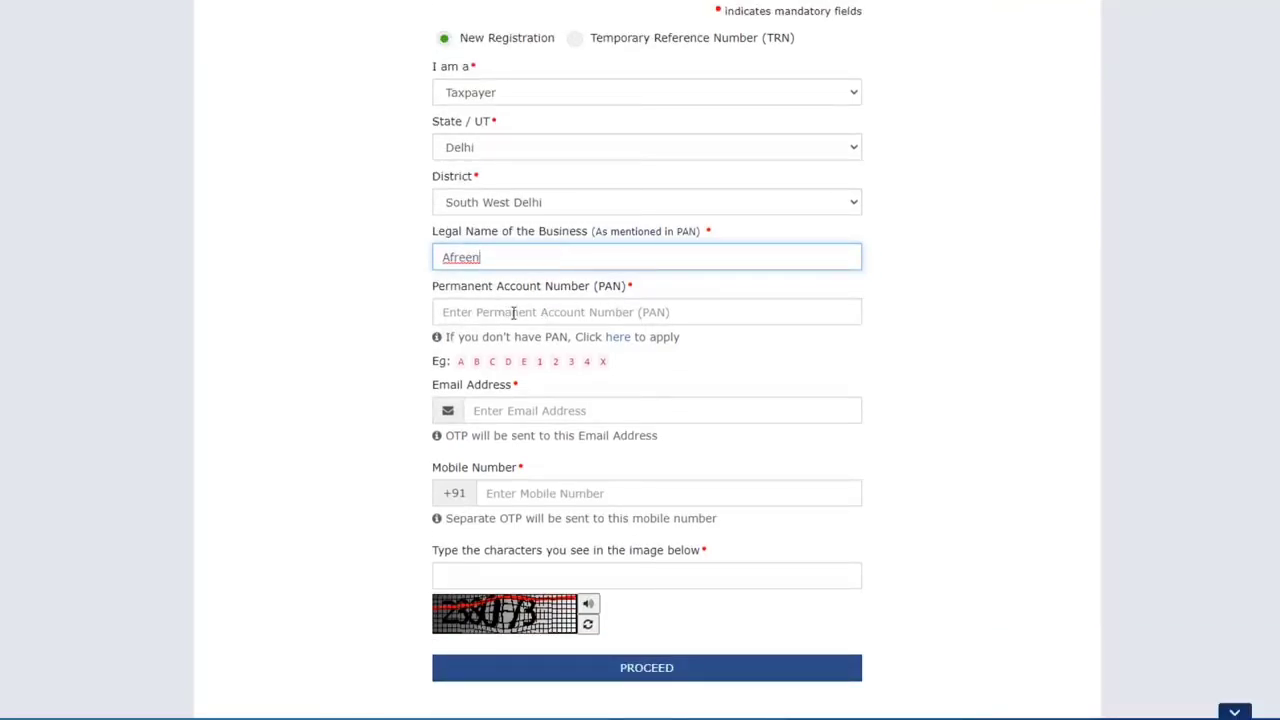
left_click(513, 312)
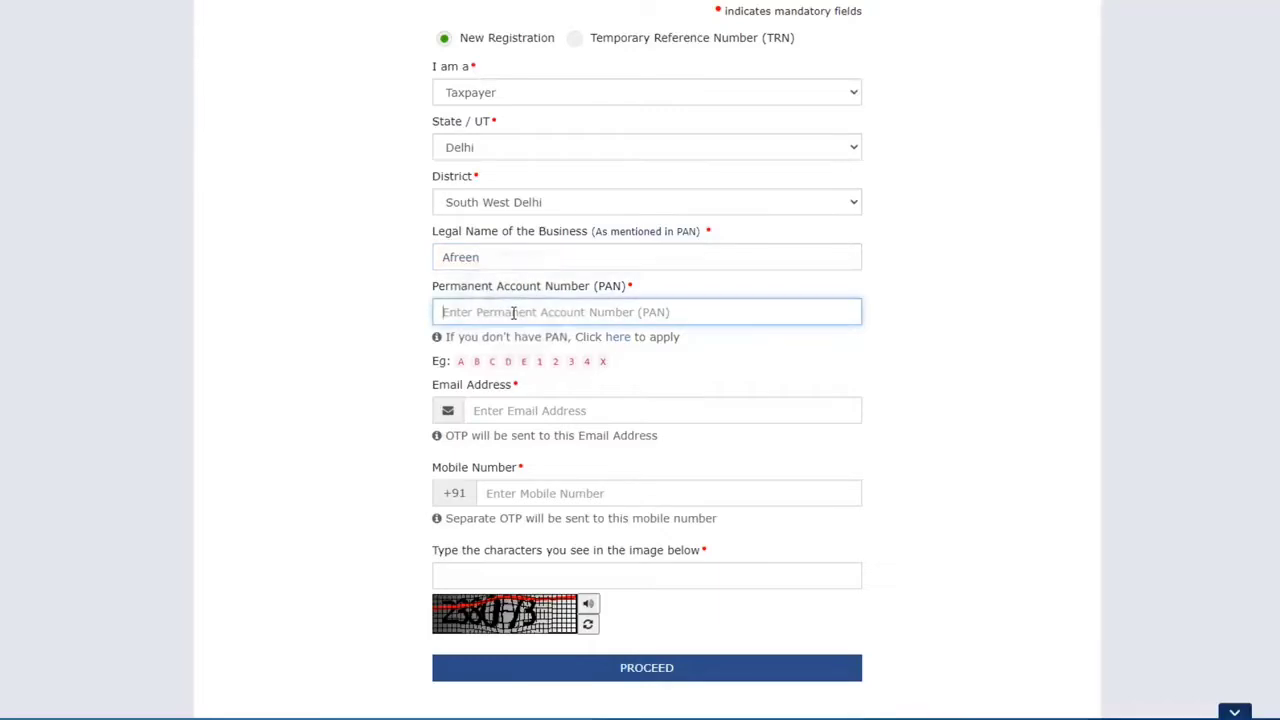
scroll(583, 330, "down", 1)
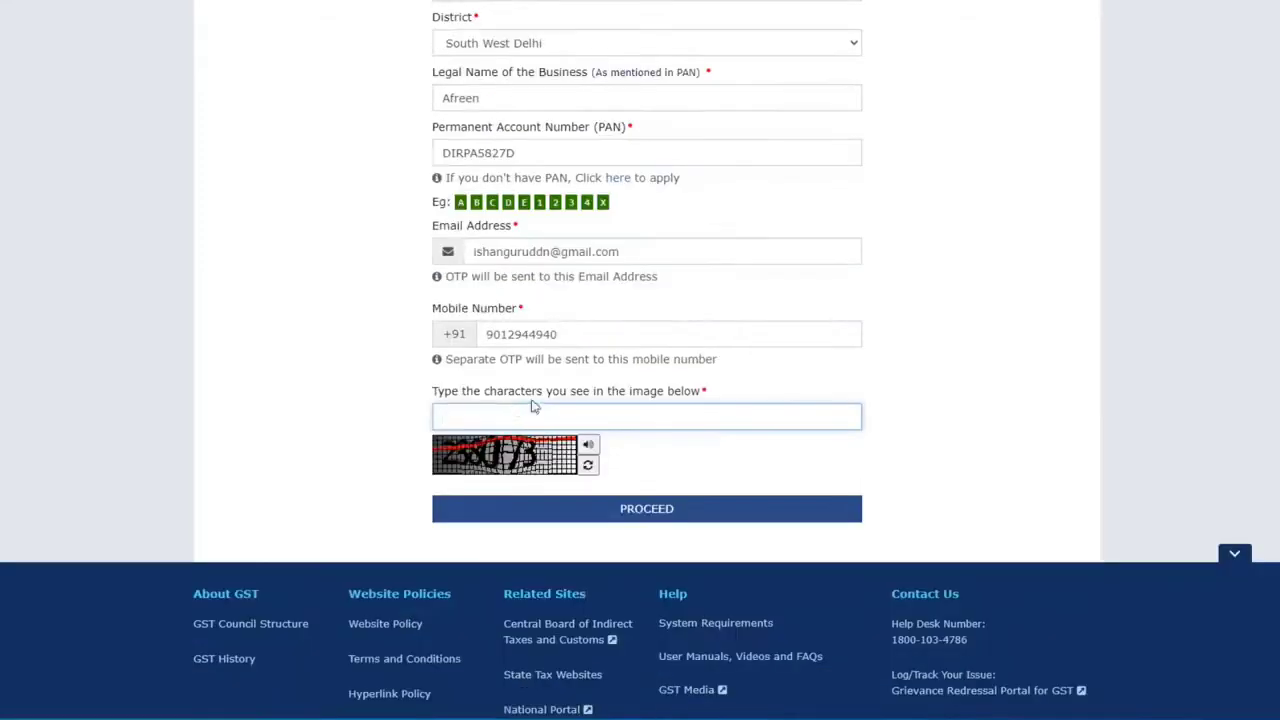
Step: Submit the details with captcha 238073 and paste in the mobile OTP
type("238073")
left_click(655, 519)
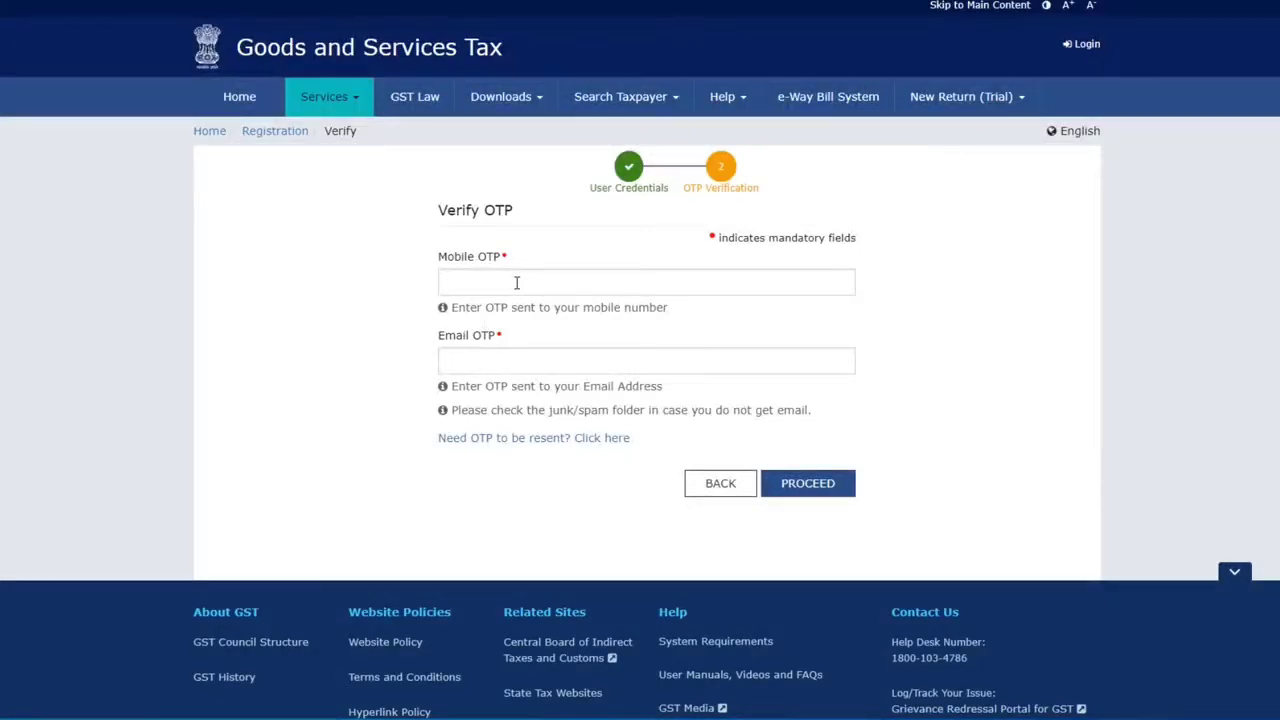
left_click(517, 283)
key("ctrl+v")
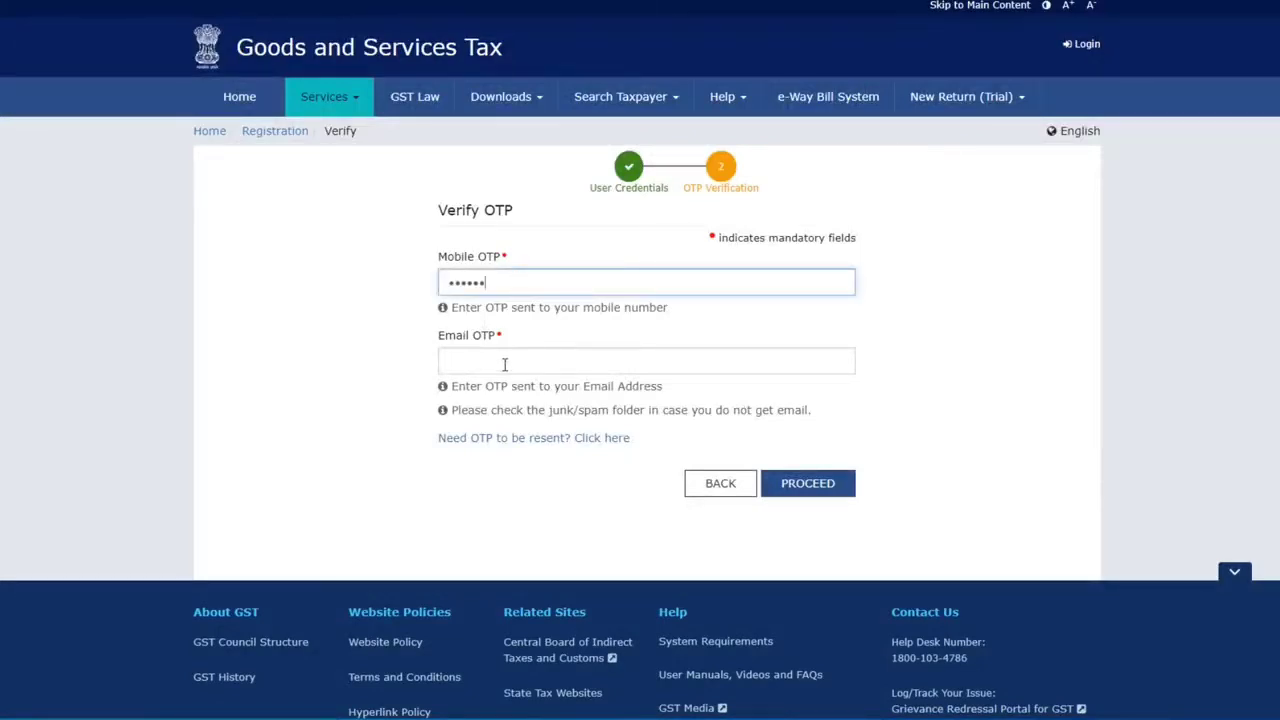
Step: Copy the e-mail OTP from the Gmail message into the Email OTP field
key("ctrl+Tab")
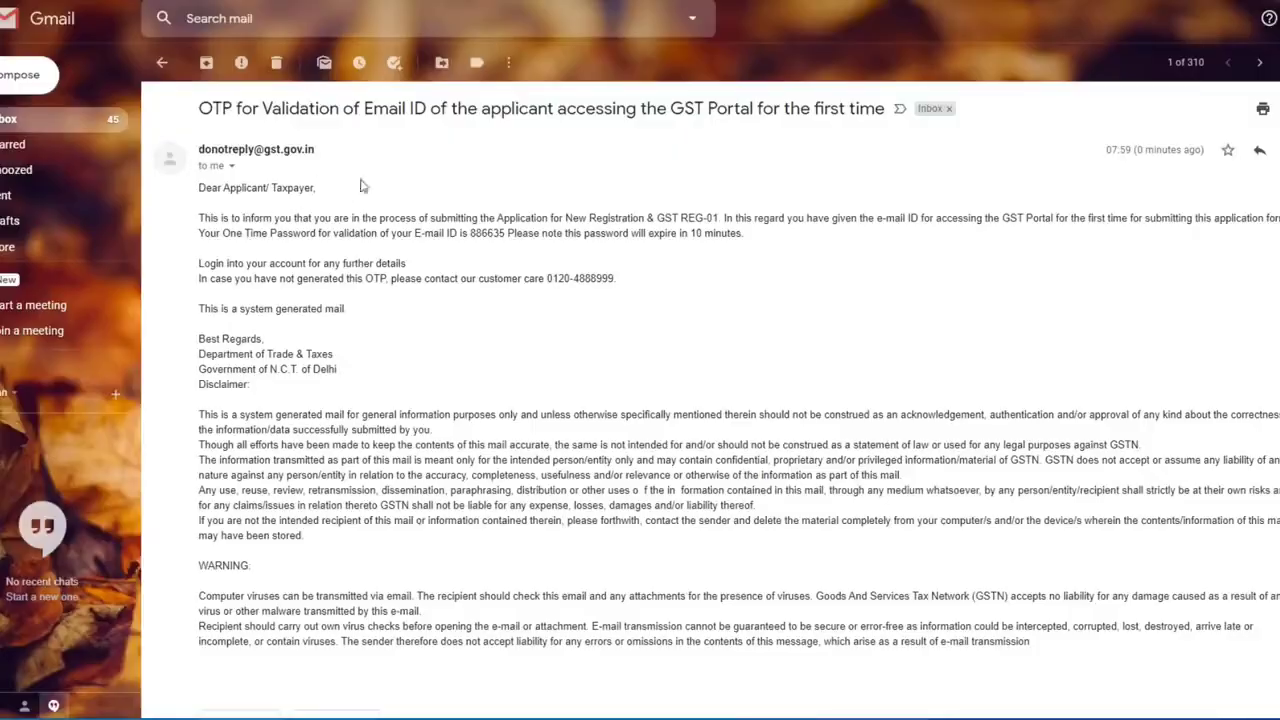
double_click(472, 233)
key("ctrl+c")
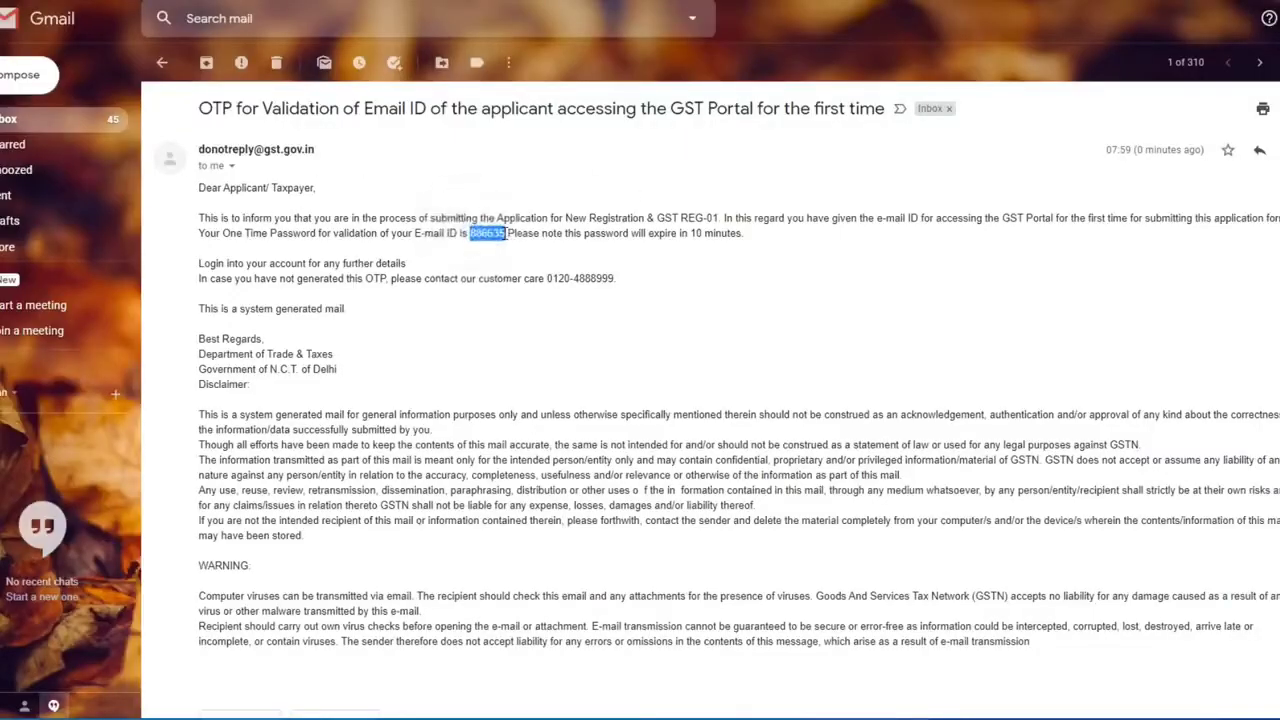
key("ctrl+Tab")
key("ctrl+v")
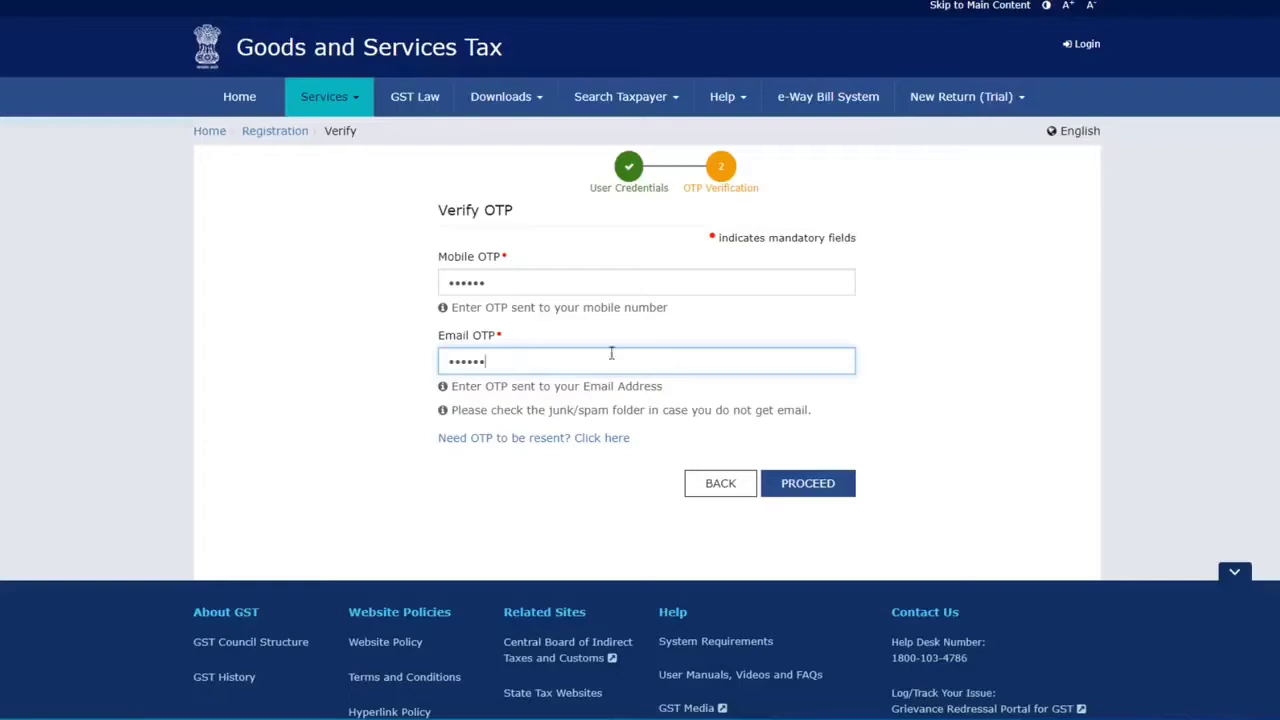
Step: Submit both OTPs and select the issued Temporary Reference Number for copying
left_click(808, 483)
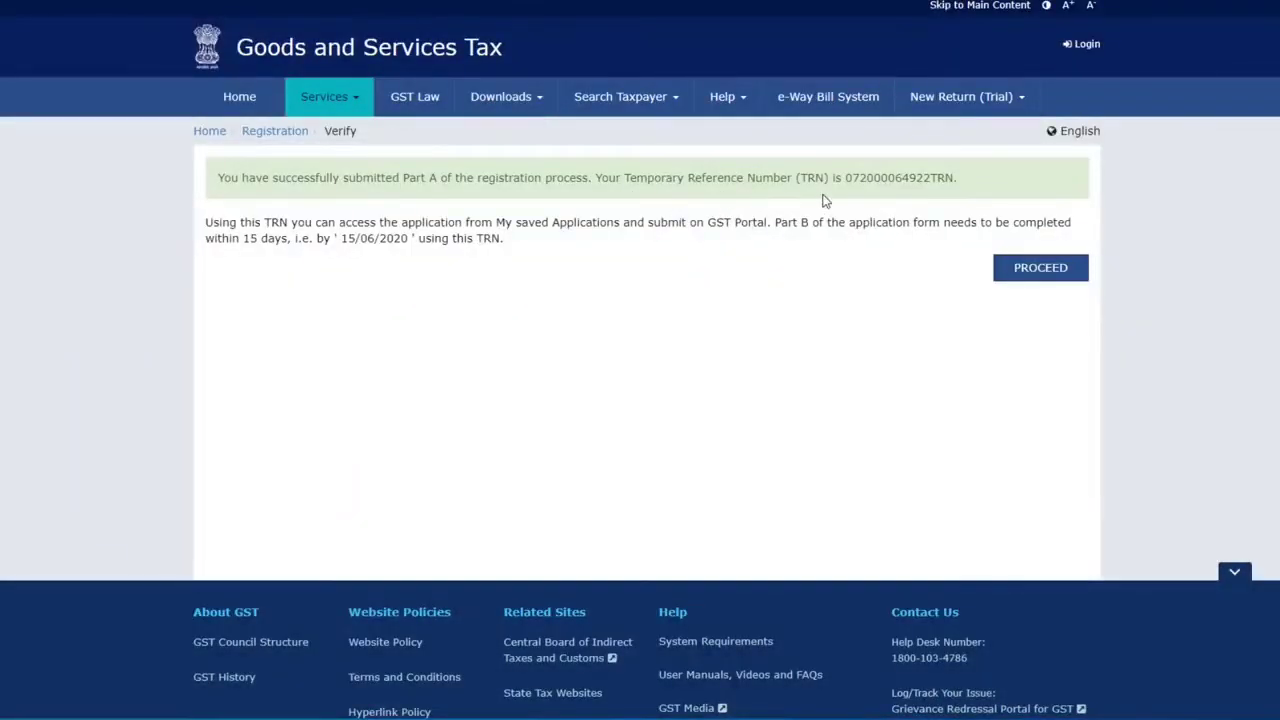
left_click_drag(846, 178, 953, 174)
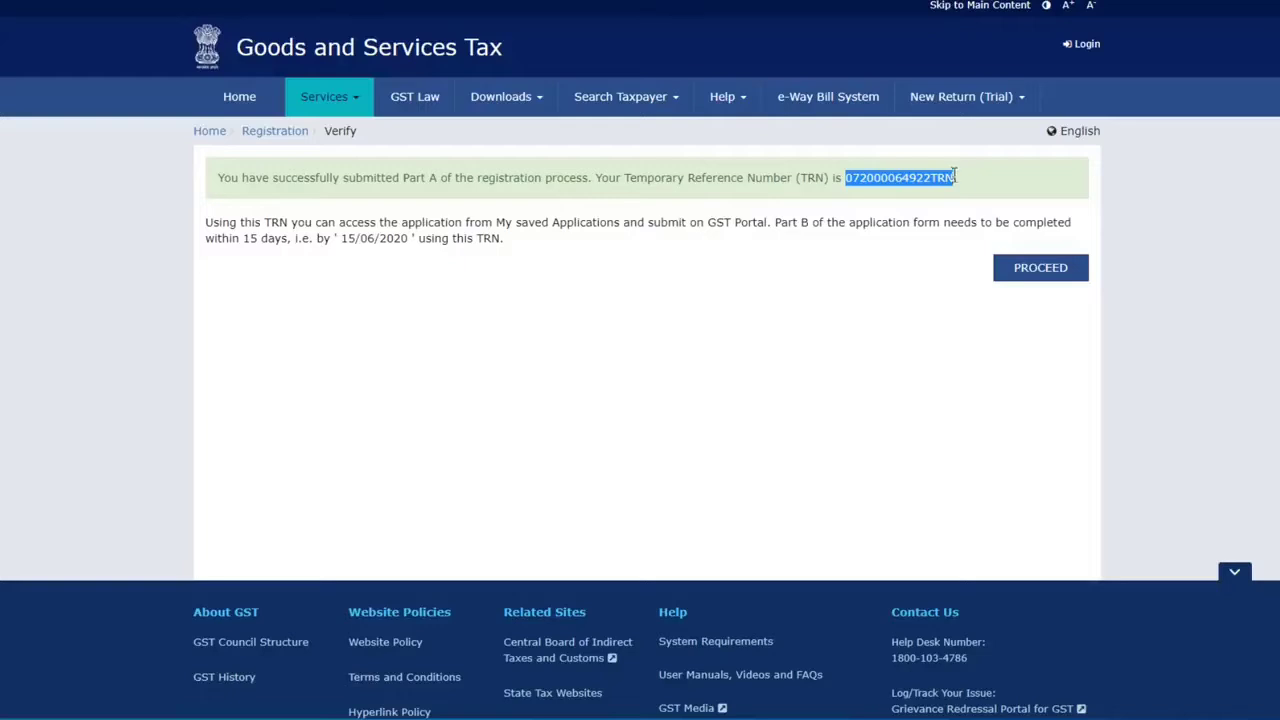
Step: Resume the application by pasting the Temporary Reference Number and entering the captcha
left_click(1041, 268)
left_click(606, 331)
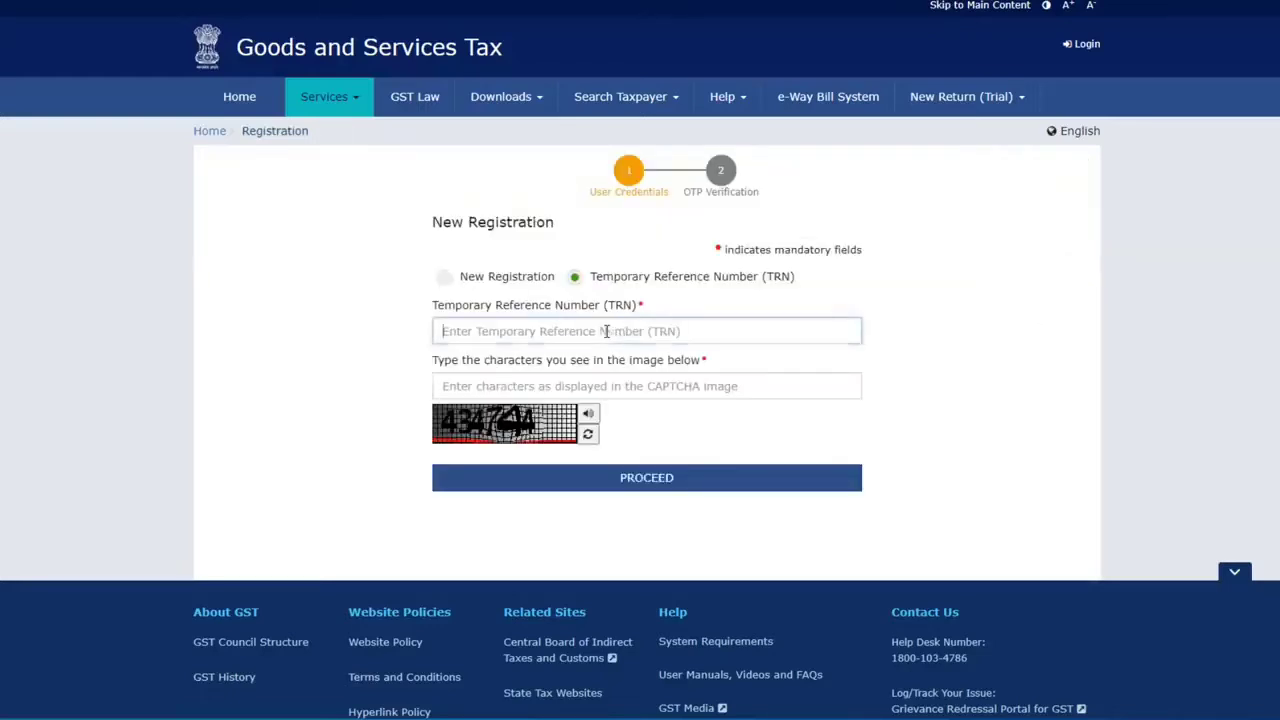
key("ctrl+v")
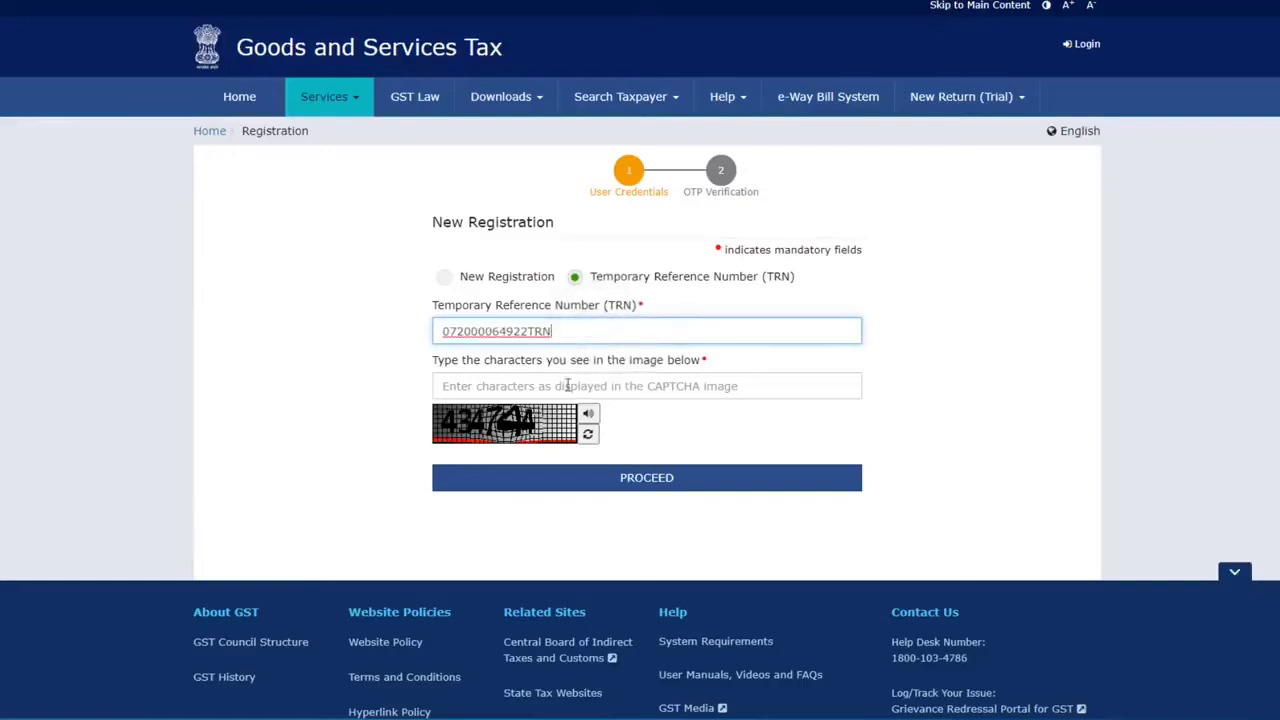
left_click(562, 389)
type("434744")
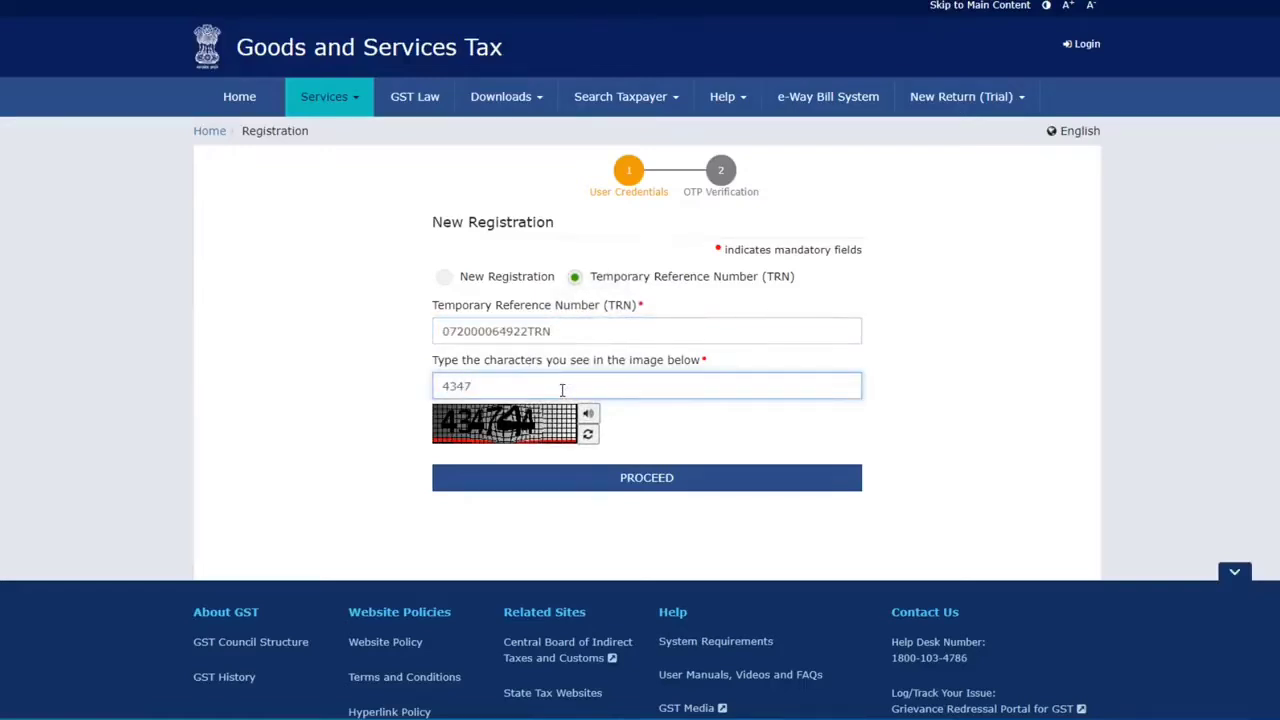
left_click(646, 480)
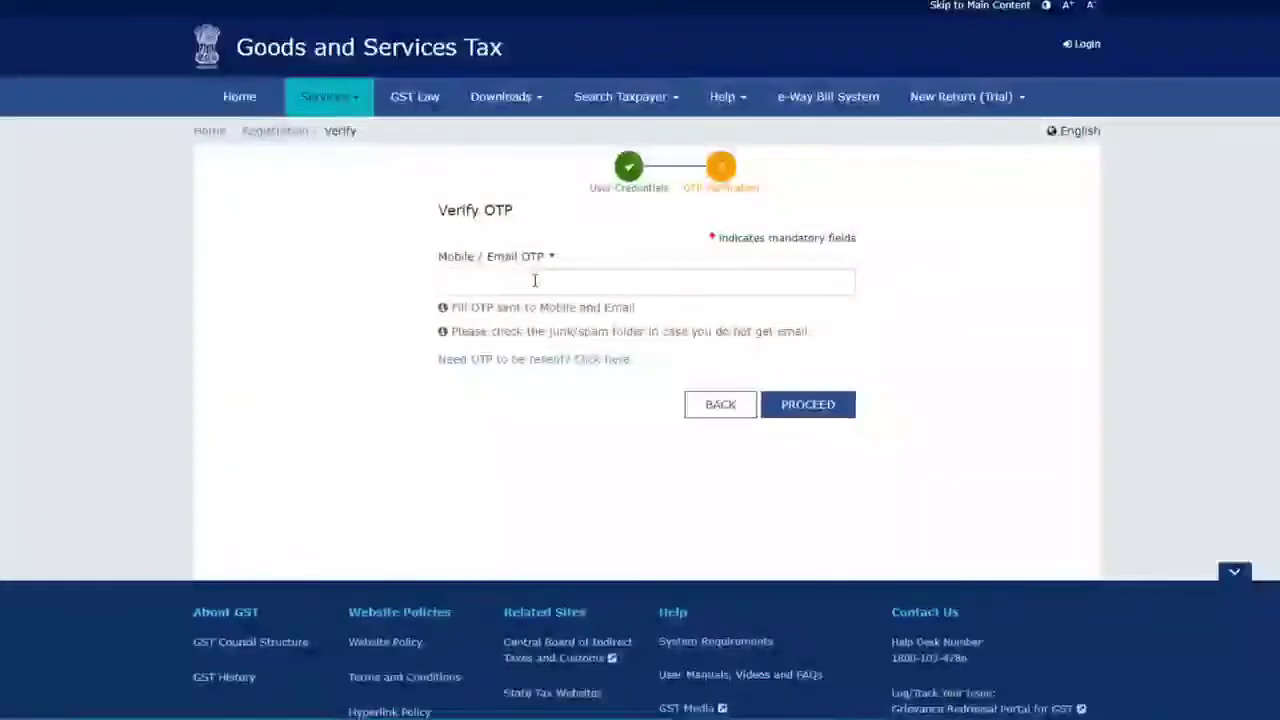
Step: Copy the fresh verification OTP from the new Gmail message
left_click(535, 280)
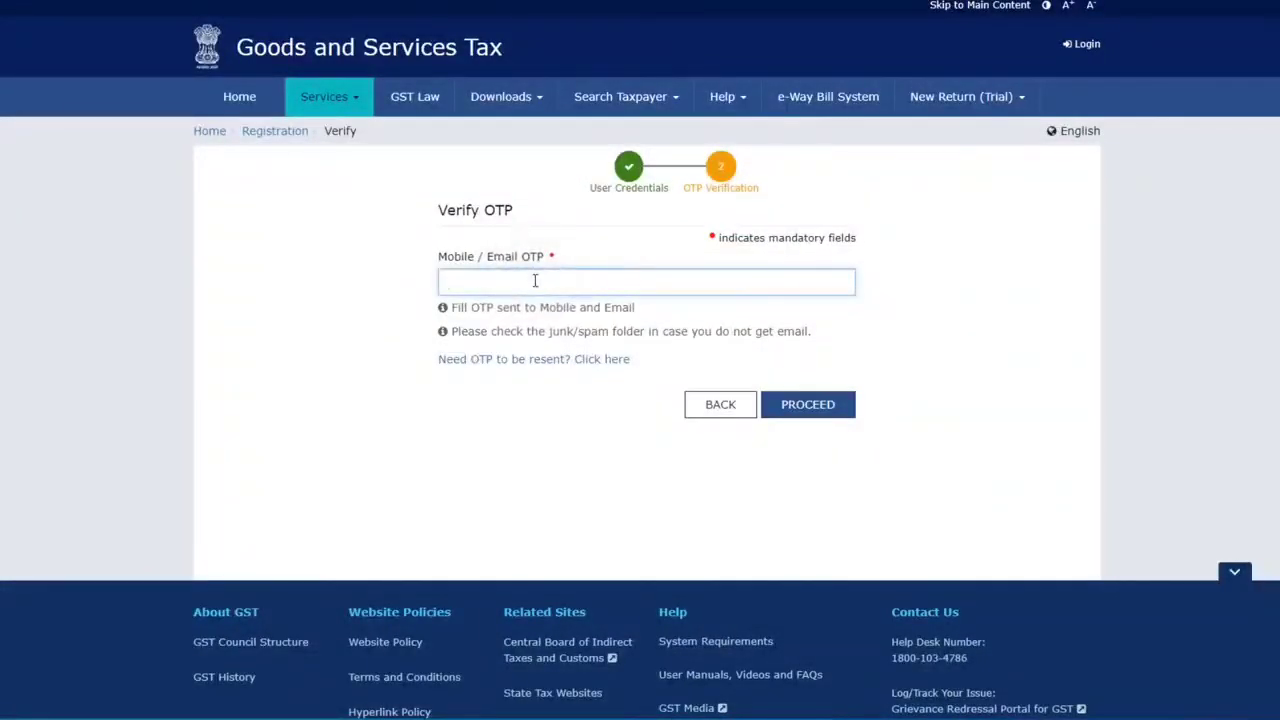
key("ctrl+Tab")
double_click(473, 297)
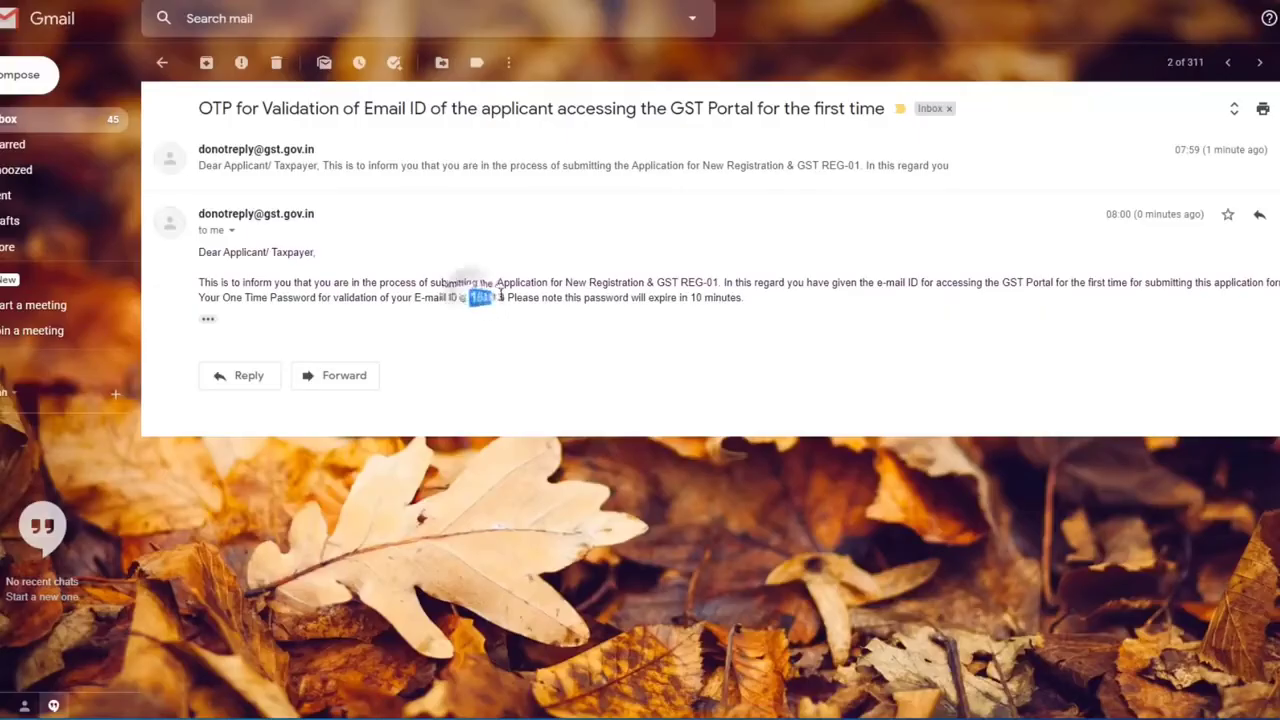
left_click(440, 235)
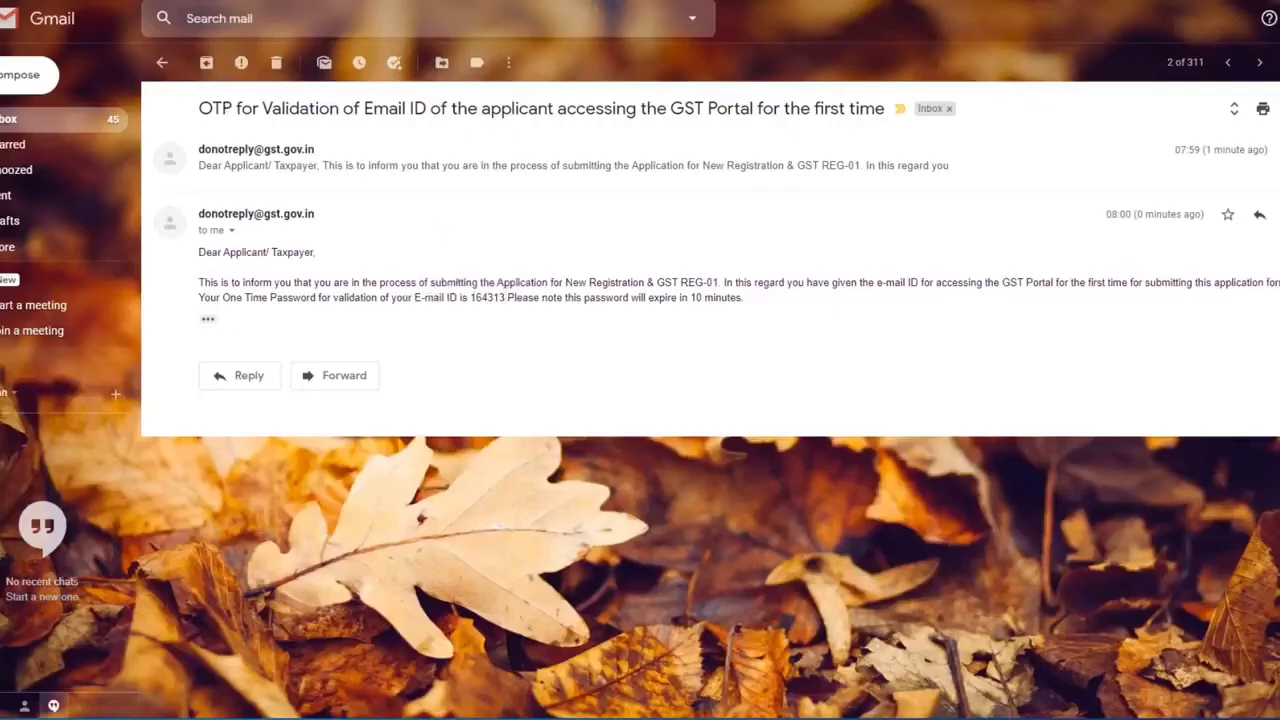
key("ctrl+shift+Tab")
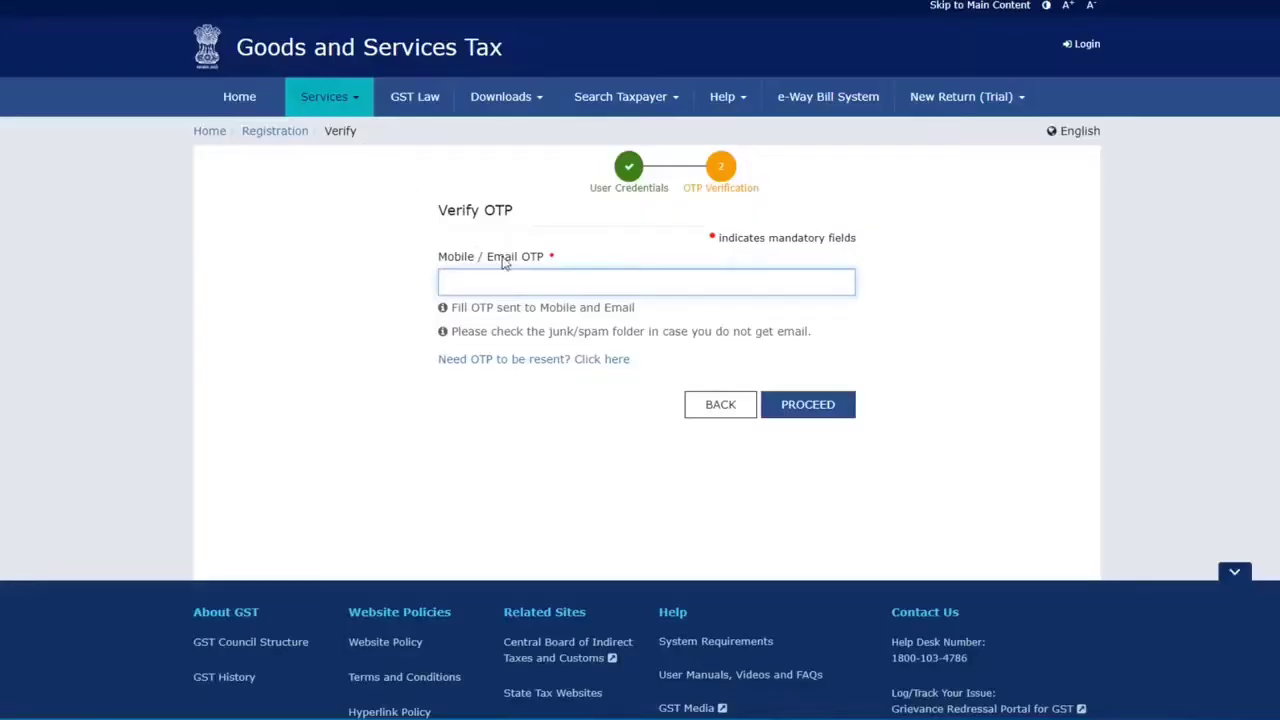
Step: Verify the pasted OTP, then open the GST REG-01 draft from the Dashboard for editing
key("ctrl+v")
left_click(830, 412)
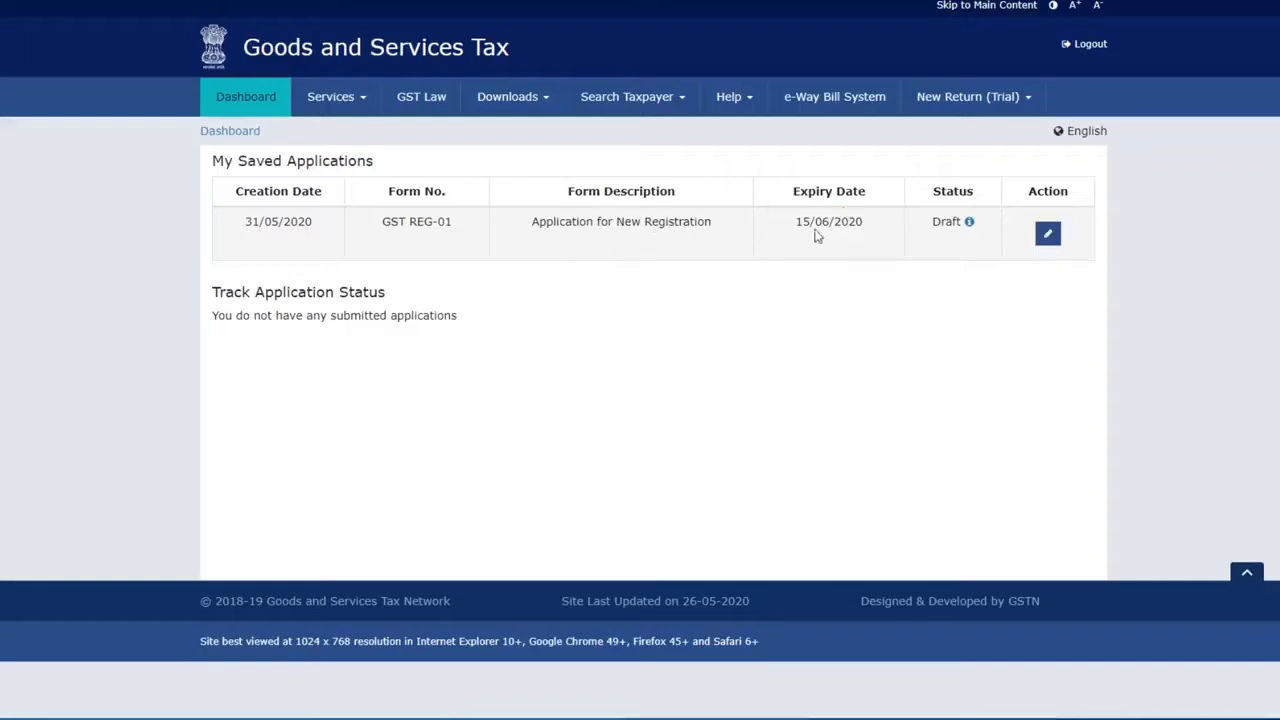
left_click_drag(803, 222, 862, 222)
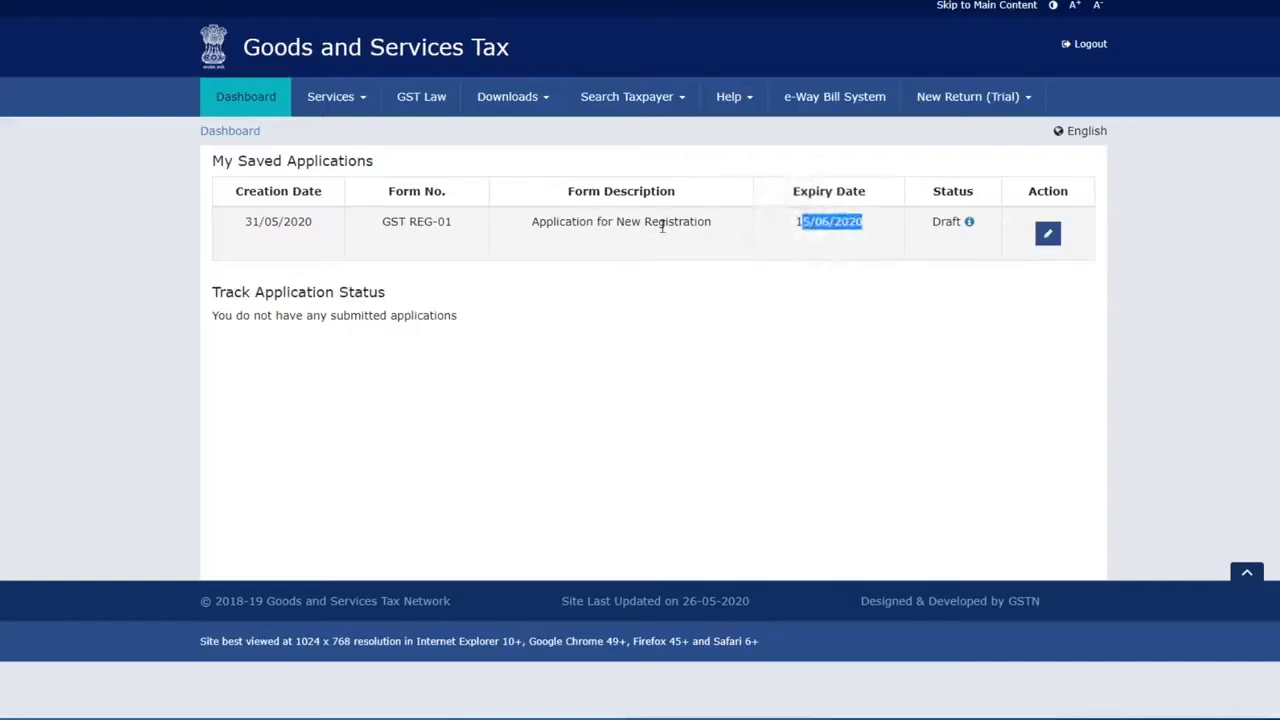
left_click(1047, 233)
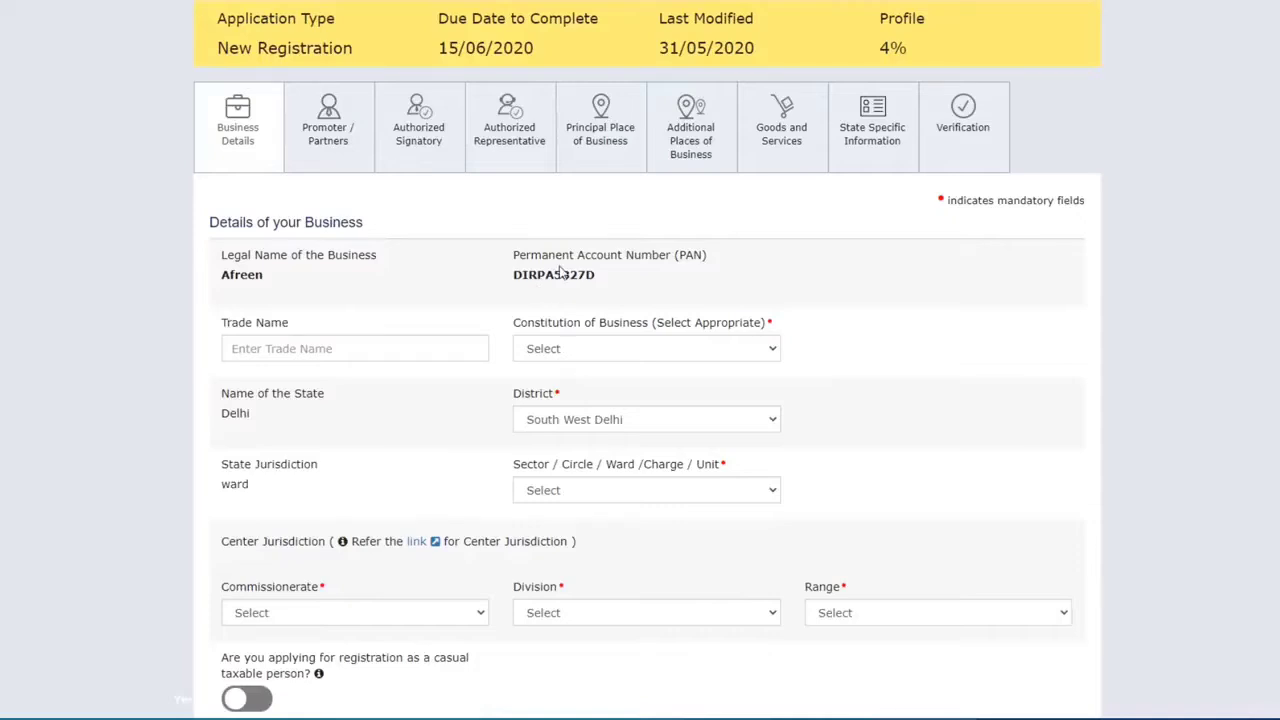
Step: Move past the trade name to the Constitution of Business choices
scroll(560, 272, "down", 1)
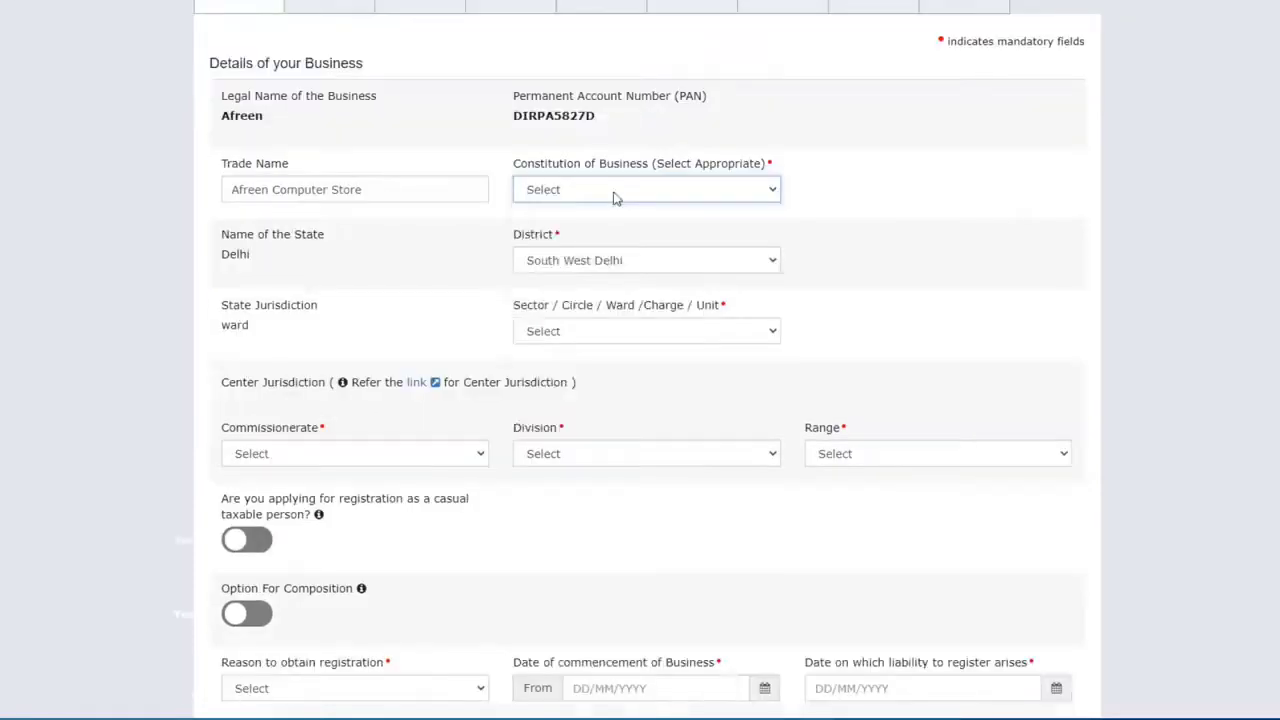
left_click(614, 190)
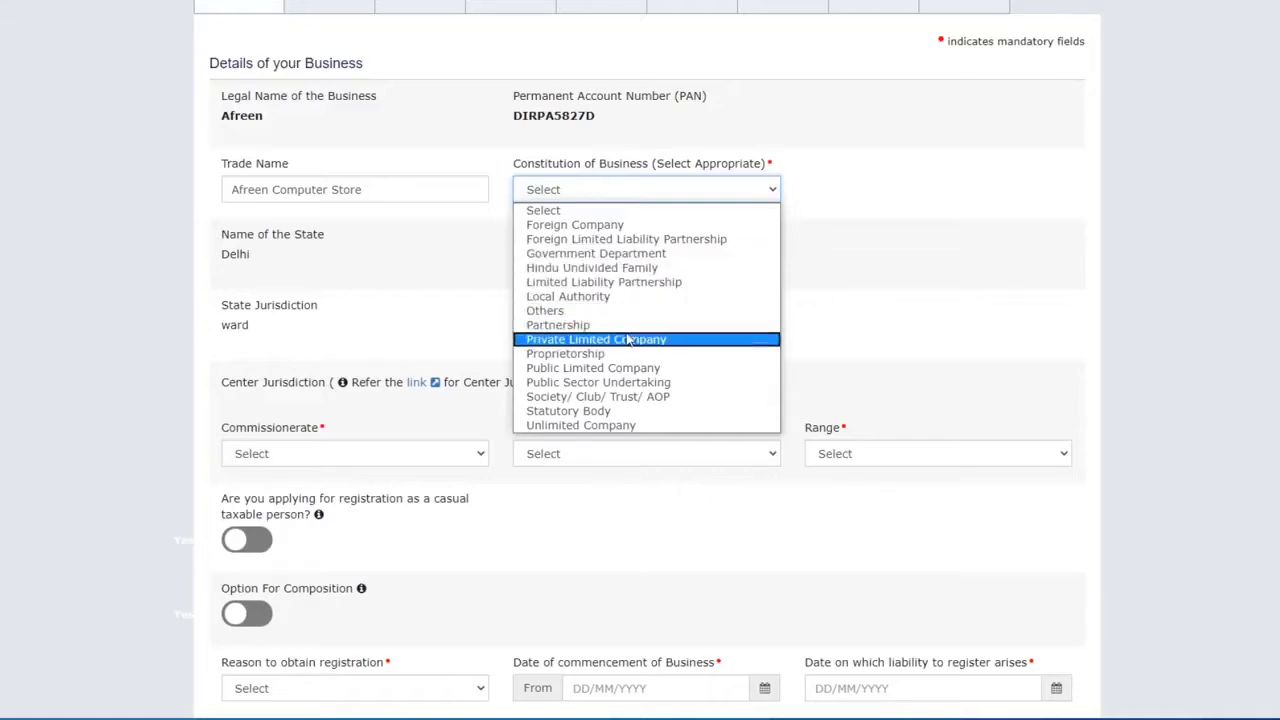
Step: Set constitution to Proprietorship, keep South West Delhi, and choose sector Ward 111(Special Zone)
left_click(566, 355)
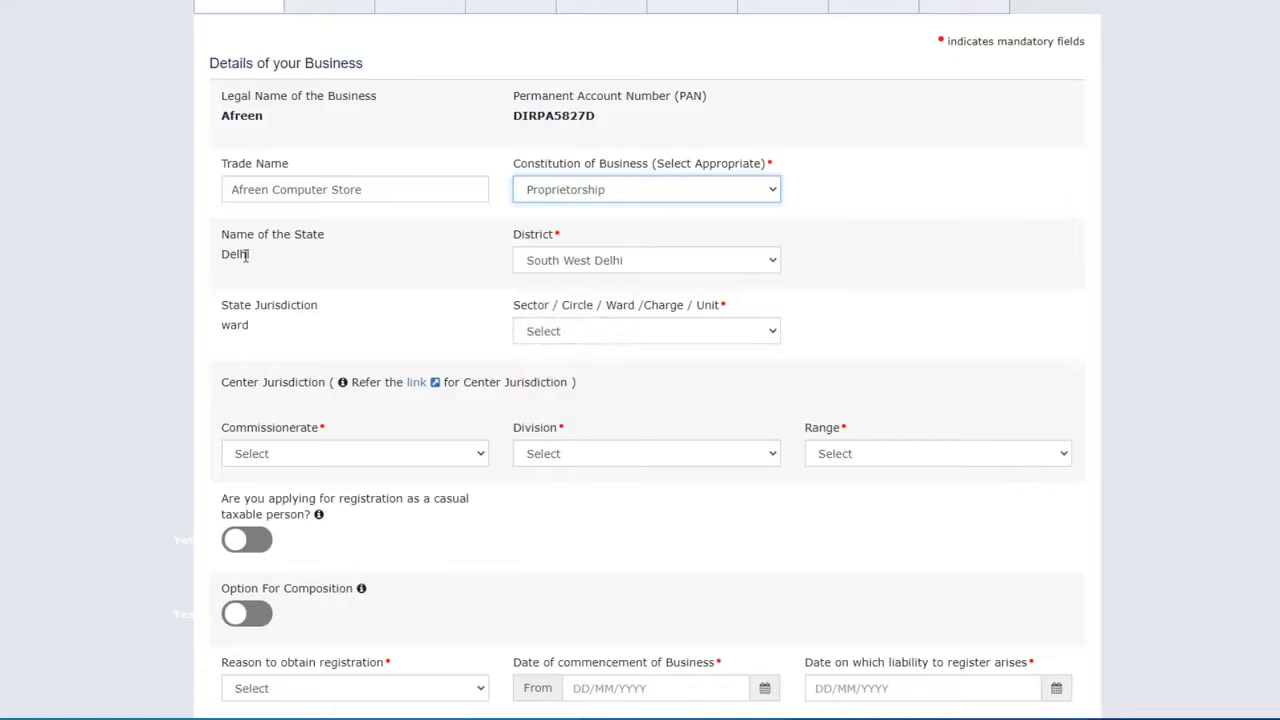
scroll(488, 273, "down", 1)
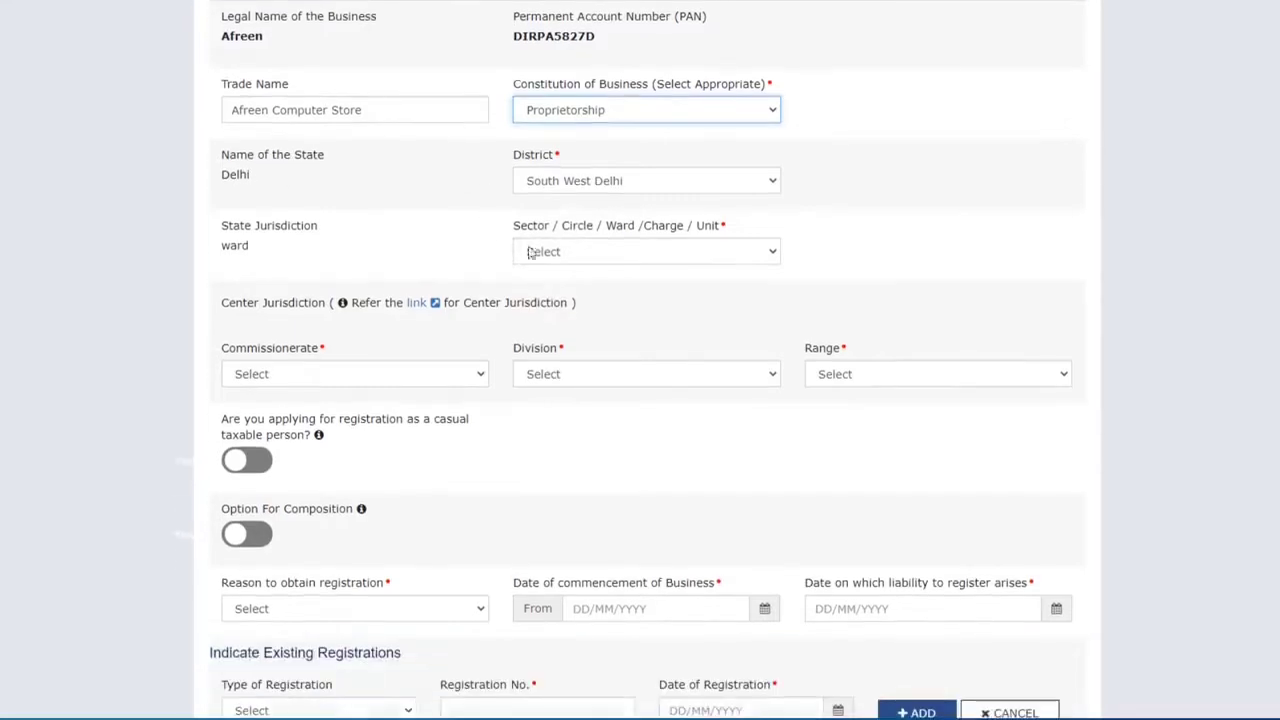
left_click(597, 190)
left_click(594, 180)
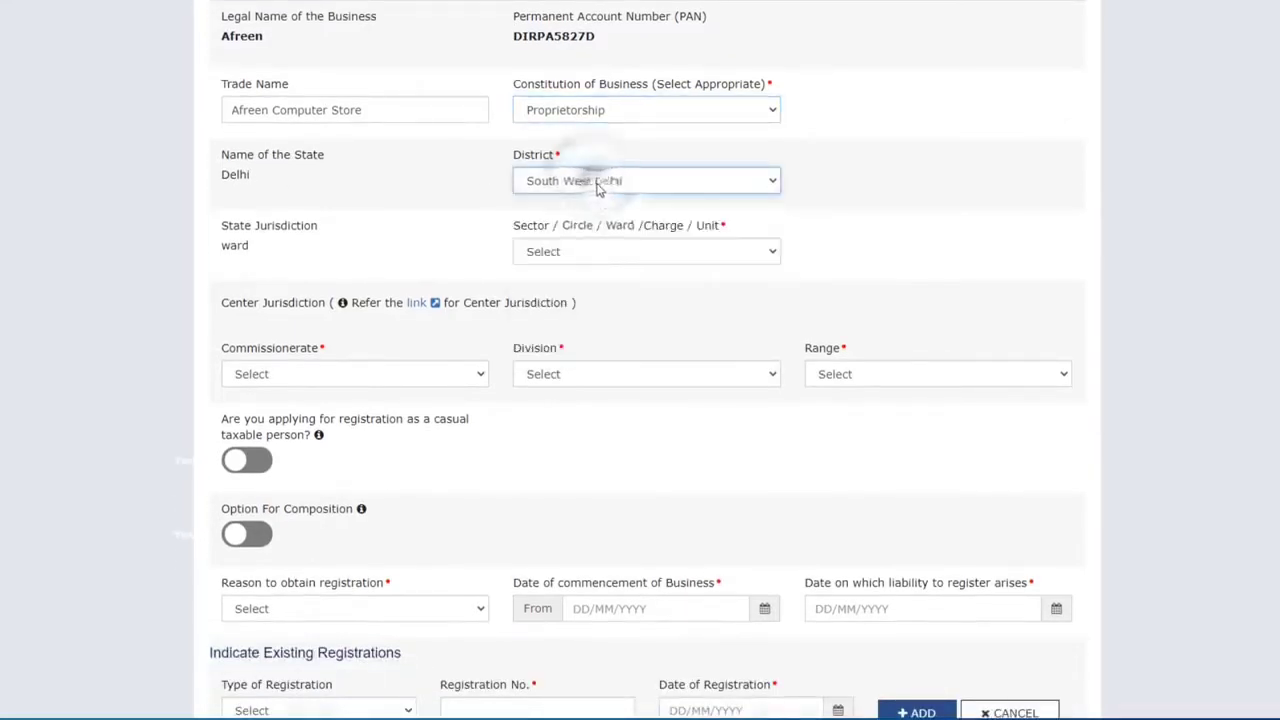
left_click(562, 252)
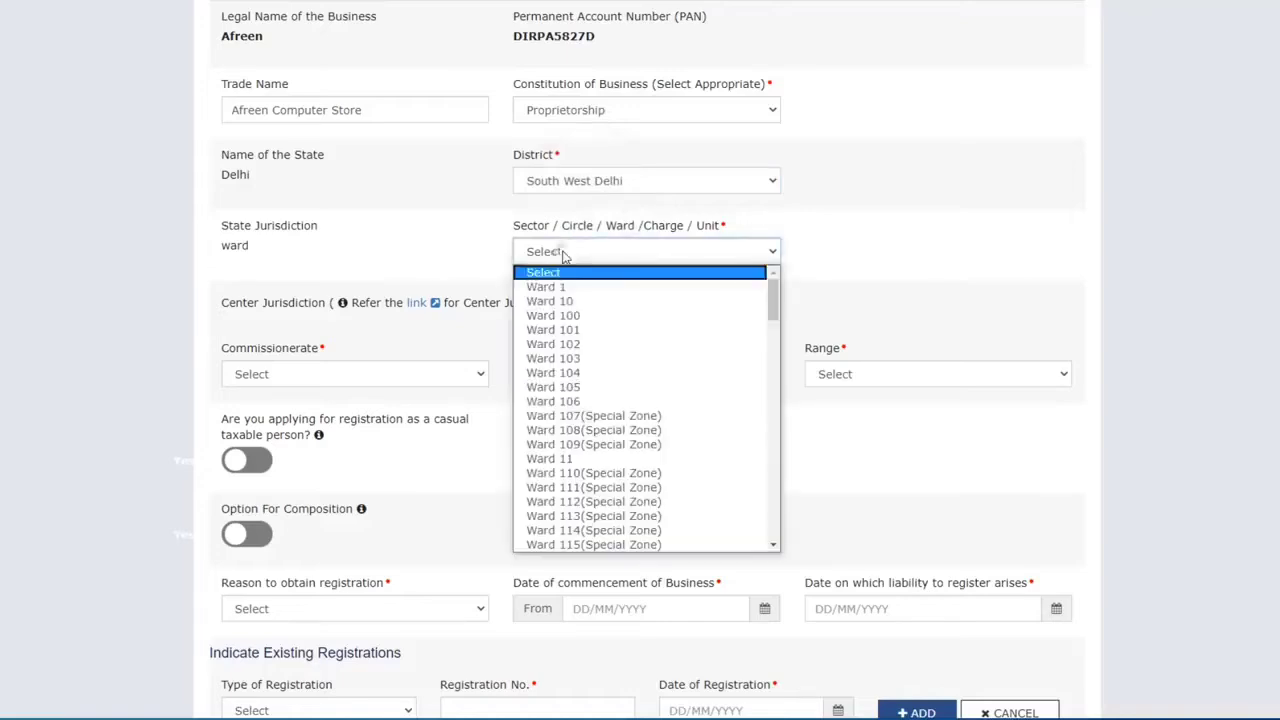
left_click(577, 443)
scroll(320, 298, "down", 1)
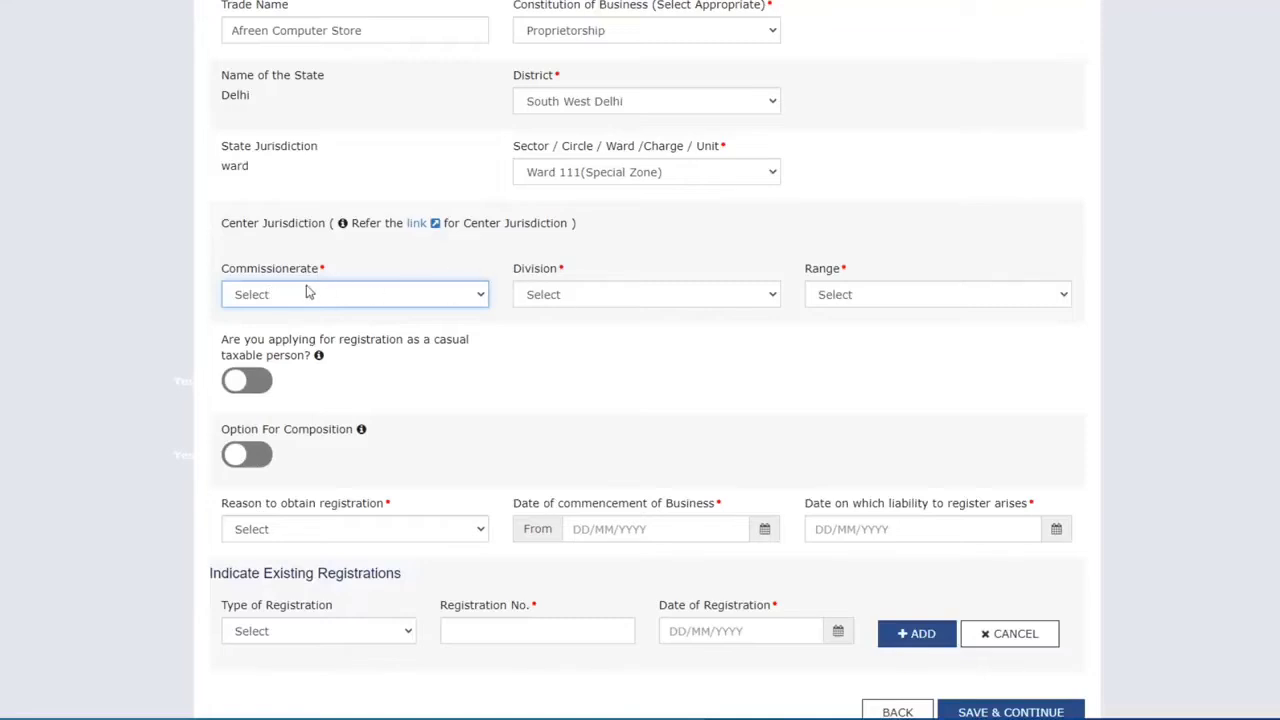
Step: Set Center Jurisdiction to DELHI WEST, UTTAM NAGAR division and RANGE - 126
left_click(362, 295)
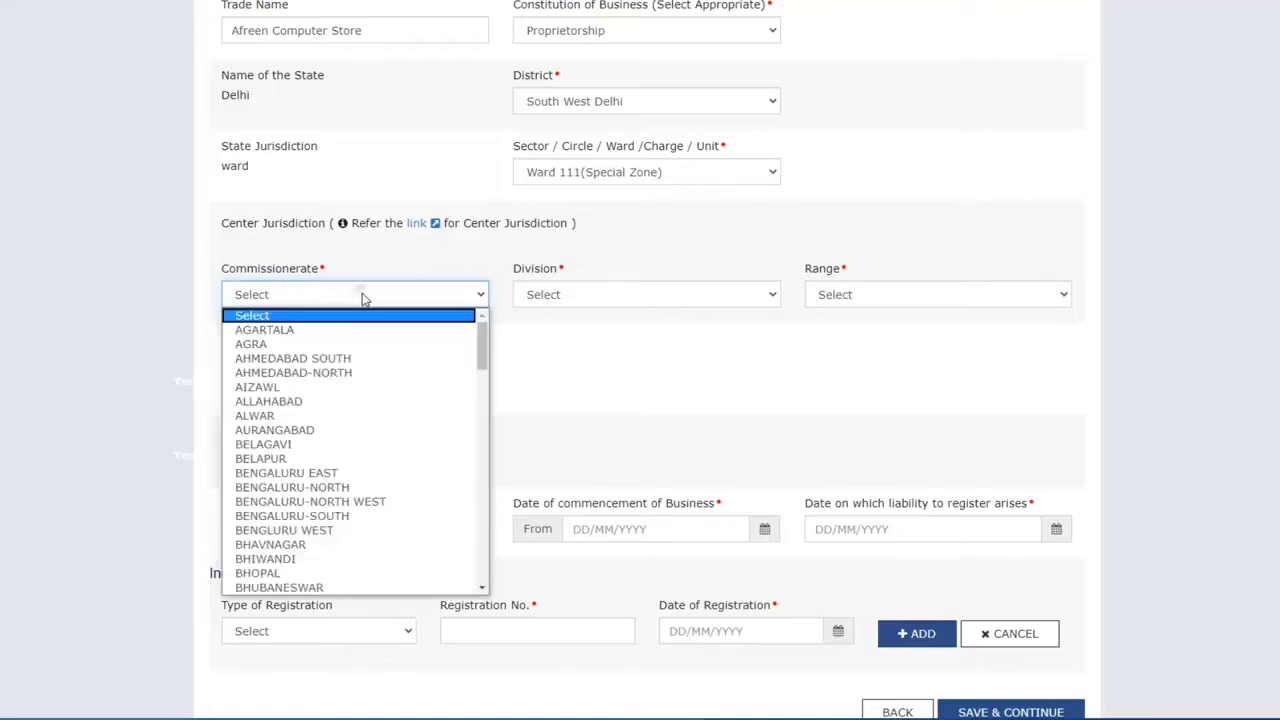
scroll(370, 445, "down", 3)
scroll(370, 445, "down", 4)
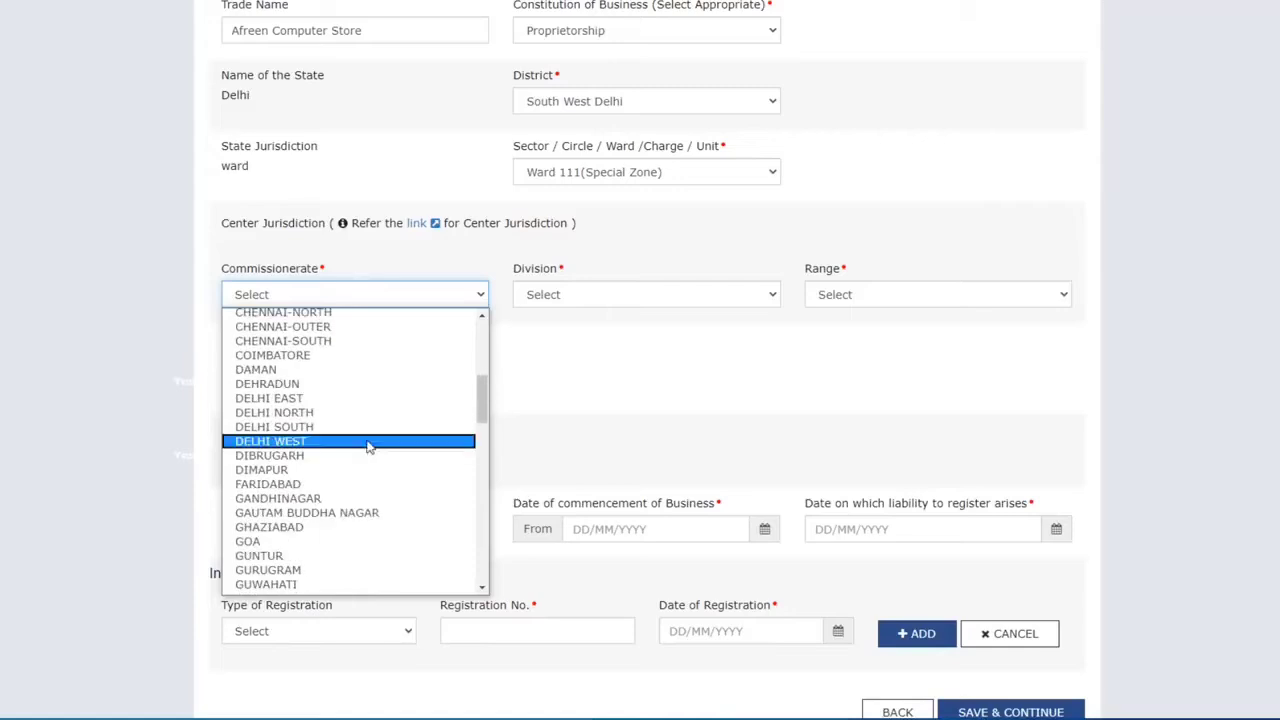
left_click(289, 443)
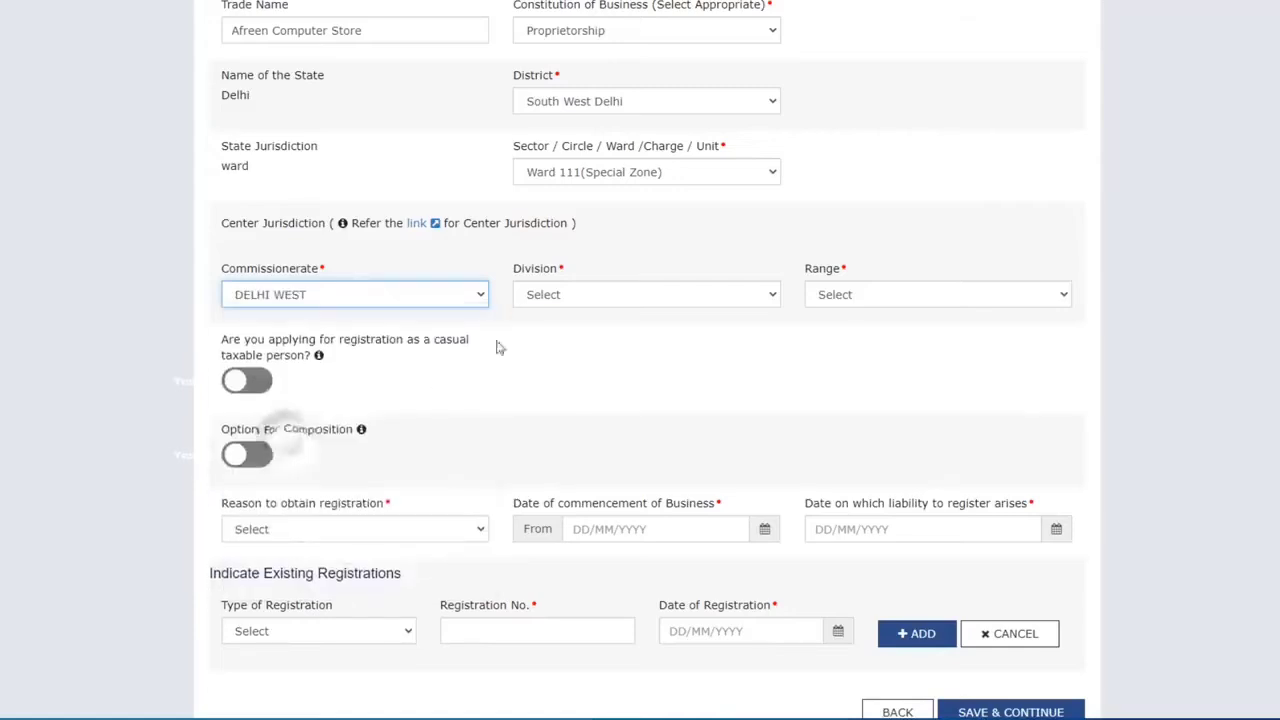
left_click(568, 298)
left_click(575, 430)
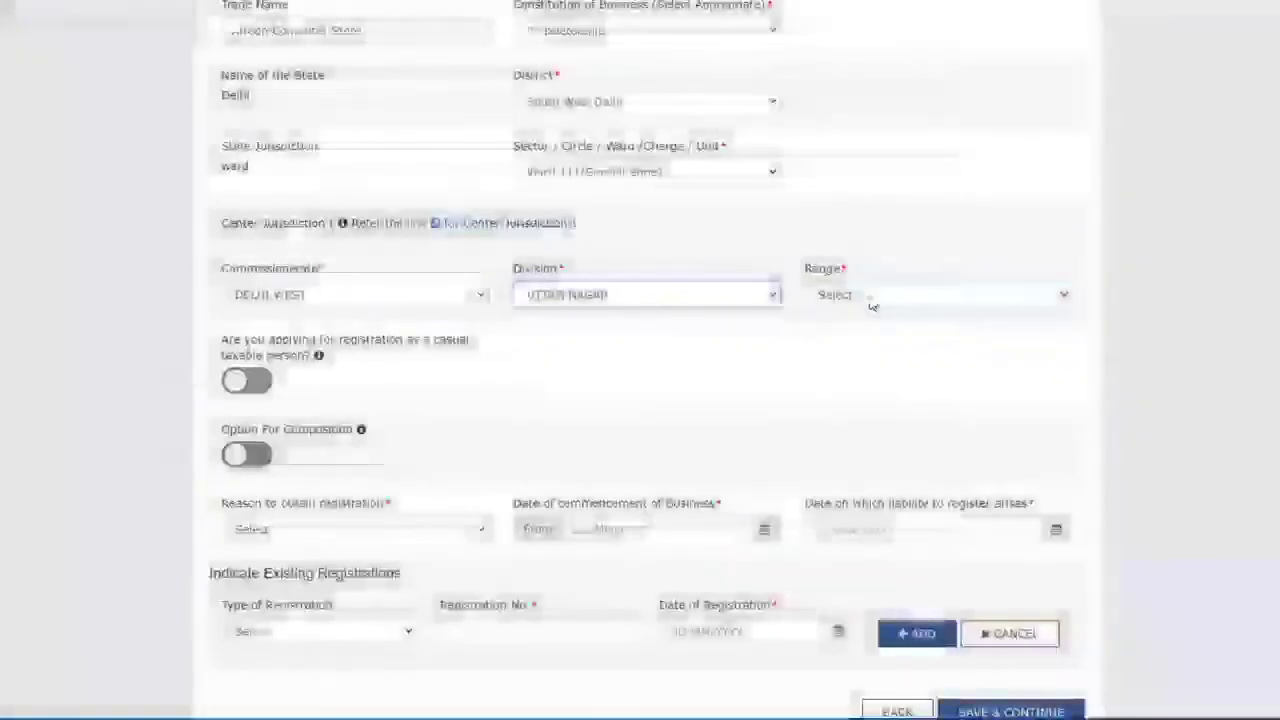
left_click(872, 300)
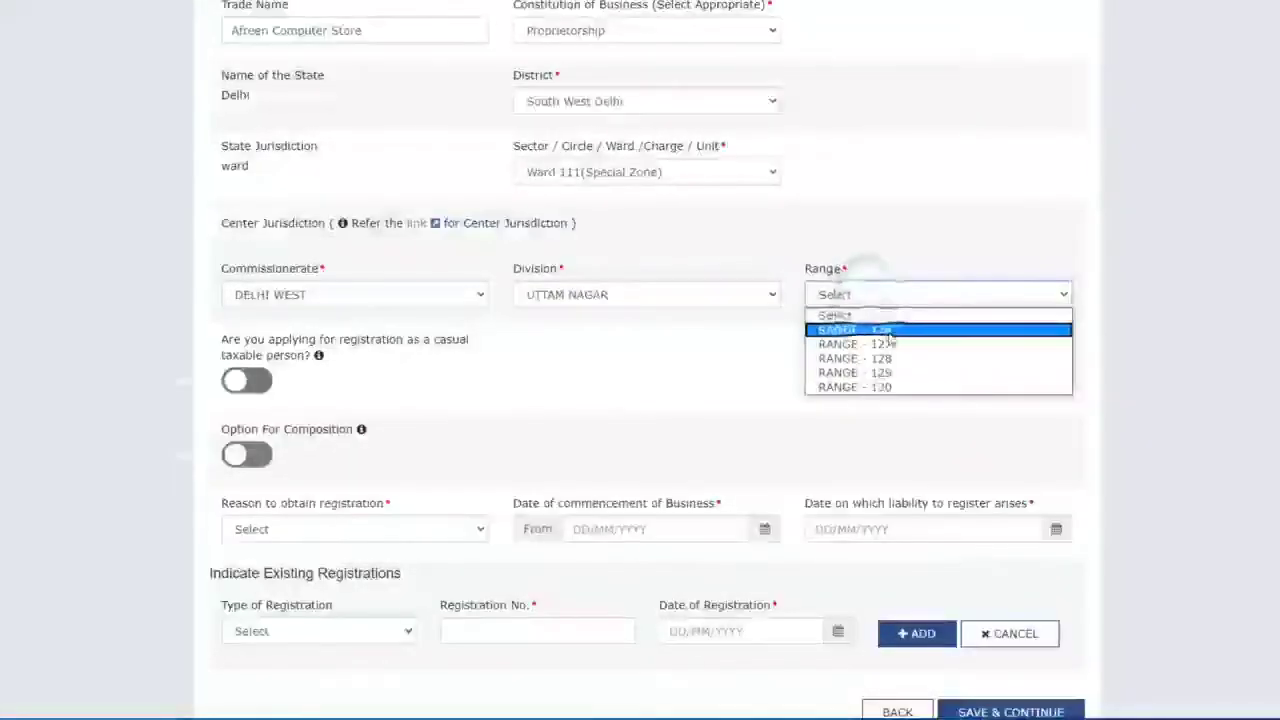
left_click(880, 330)
scroll(453, 343, "down", 2)
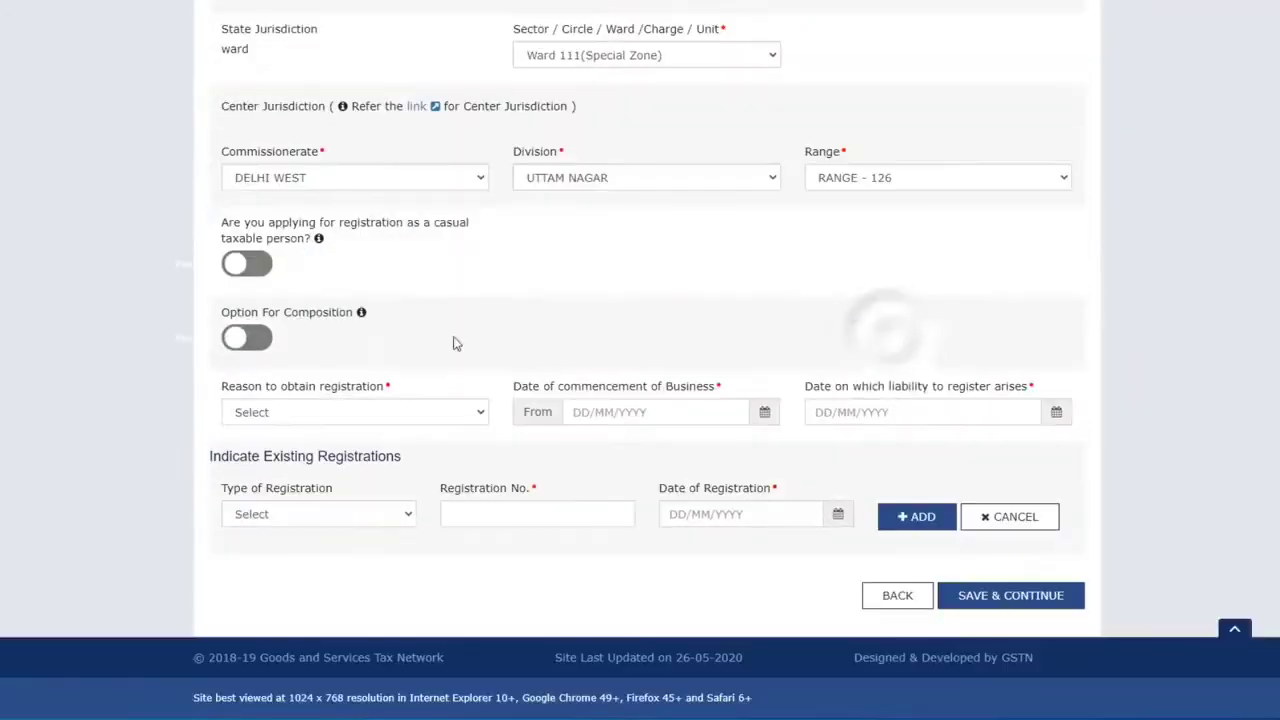
Step: Set the reason to obtain registration to Inter-State supply
left_click(449, 411)
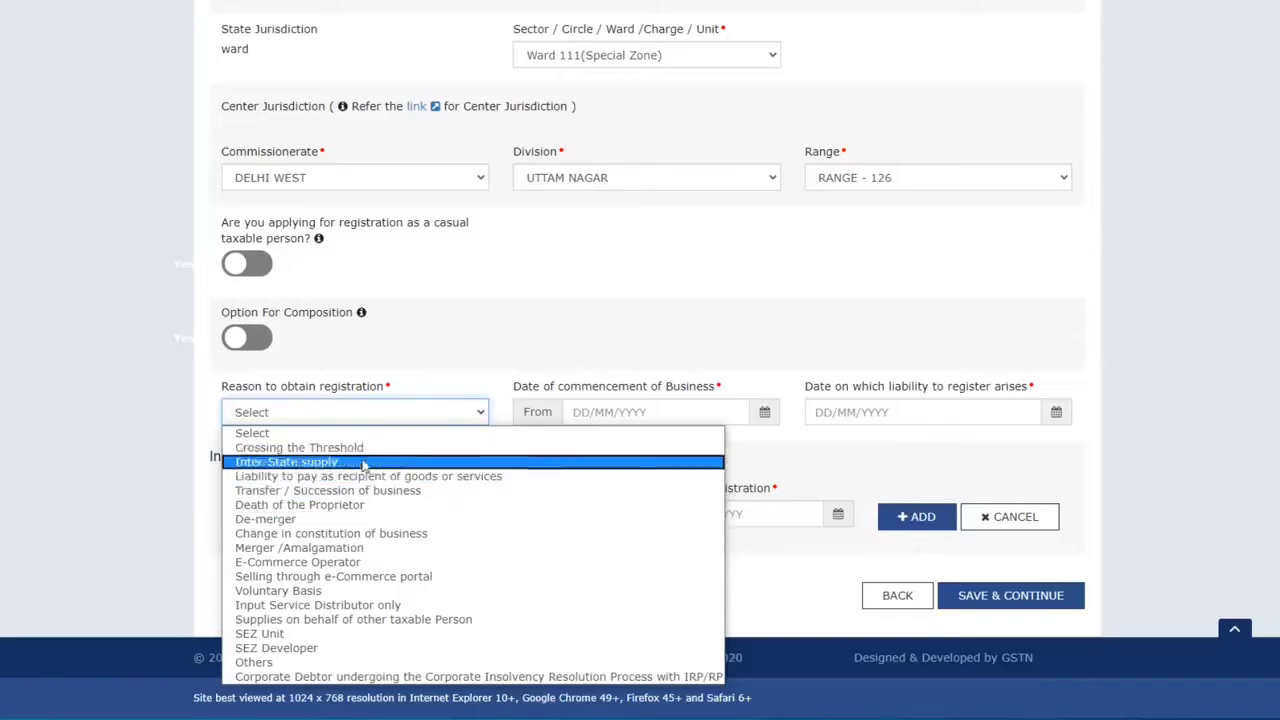
left_click(313, 664)
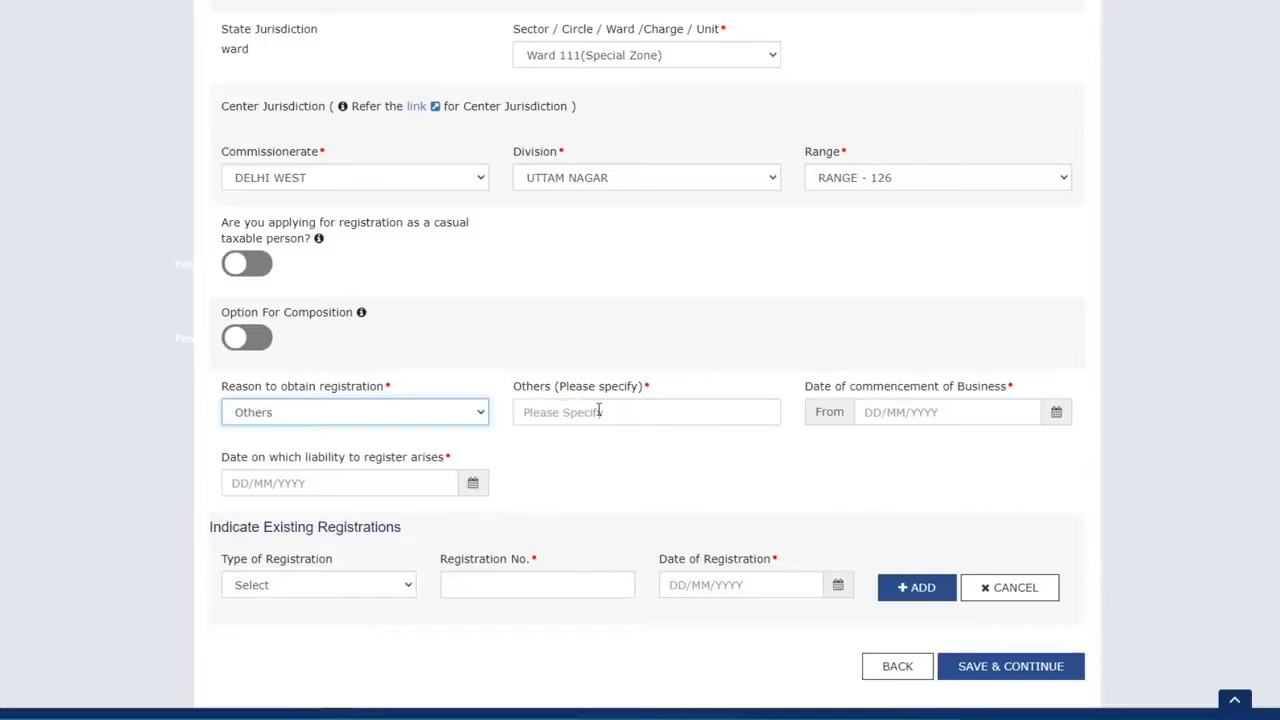
left_click(380, 412)
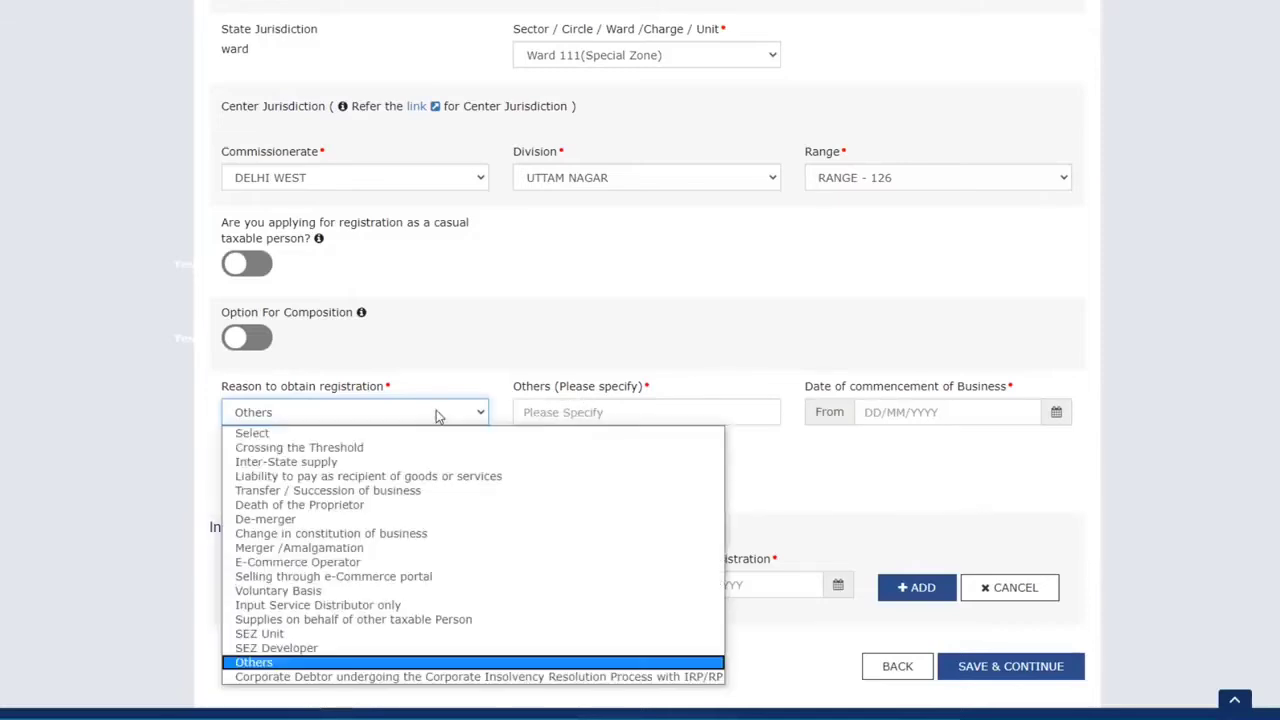
left_click(347, 462)
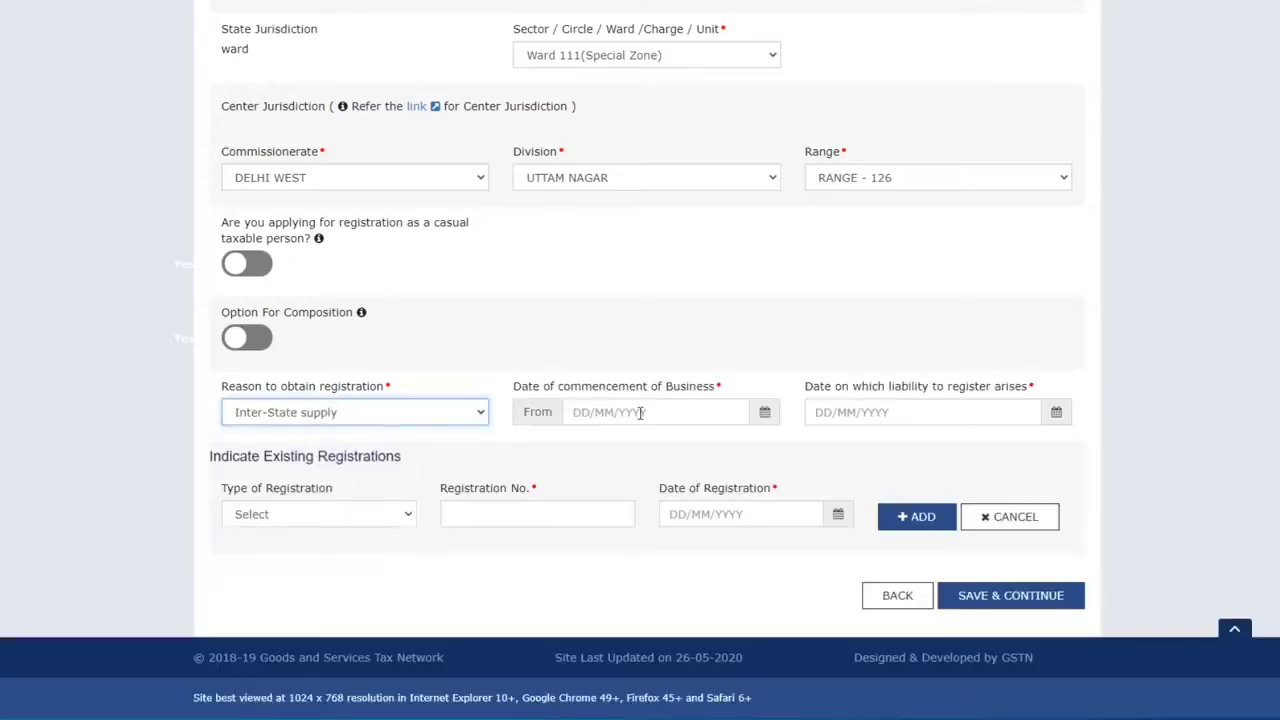
Step: Set commencement date 01/05/2020 and liability date 14/05/2020 from the calendars
left_click(641, 412)
left_click(764, 412)
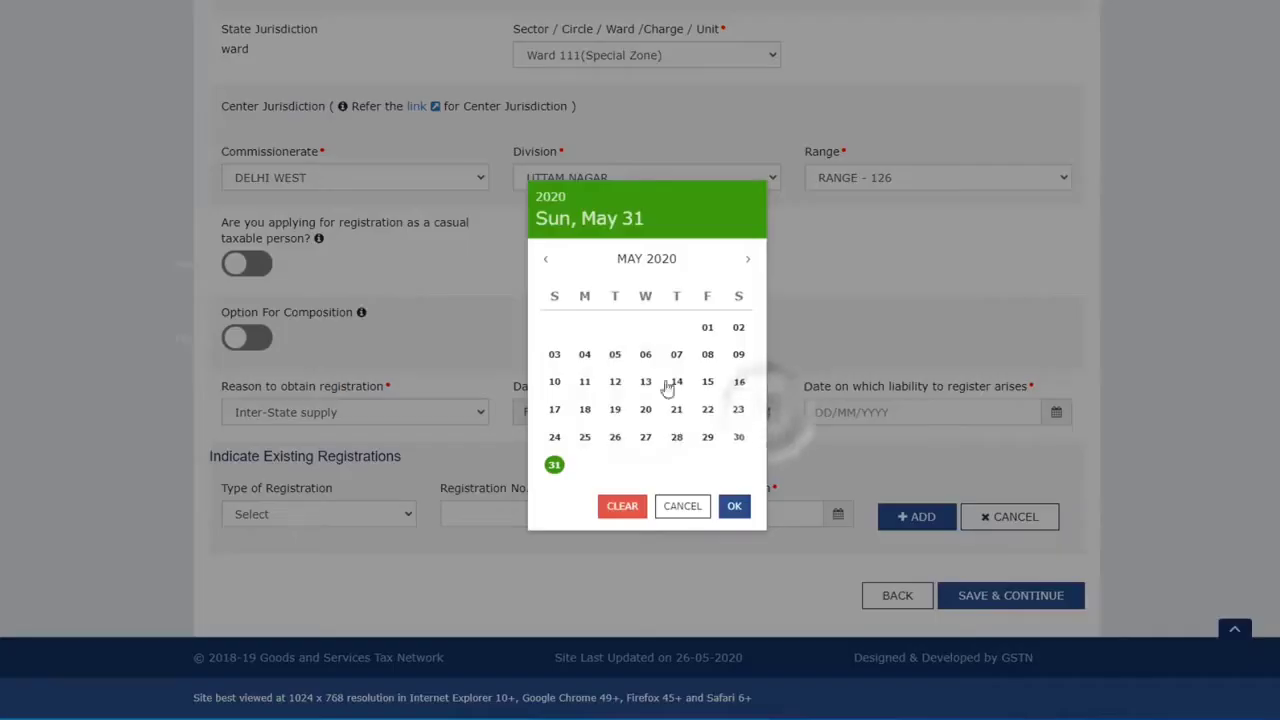
left_click(707, 327)
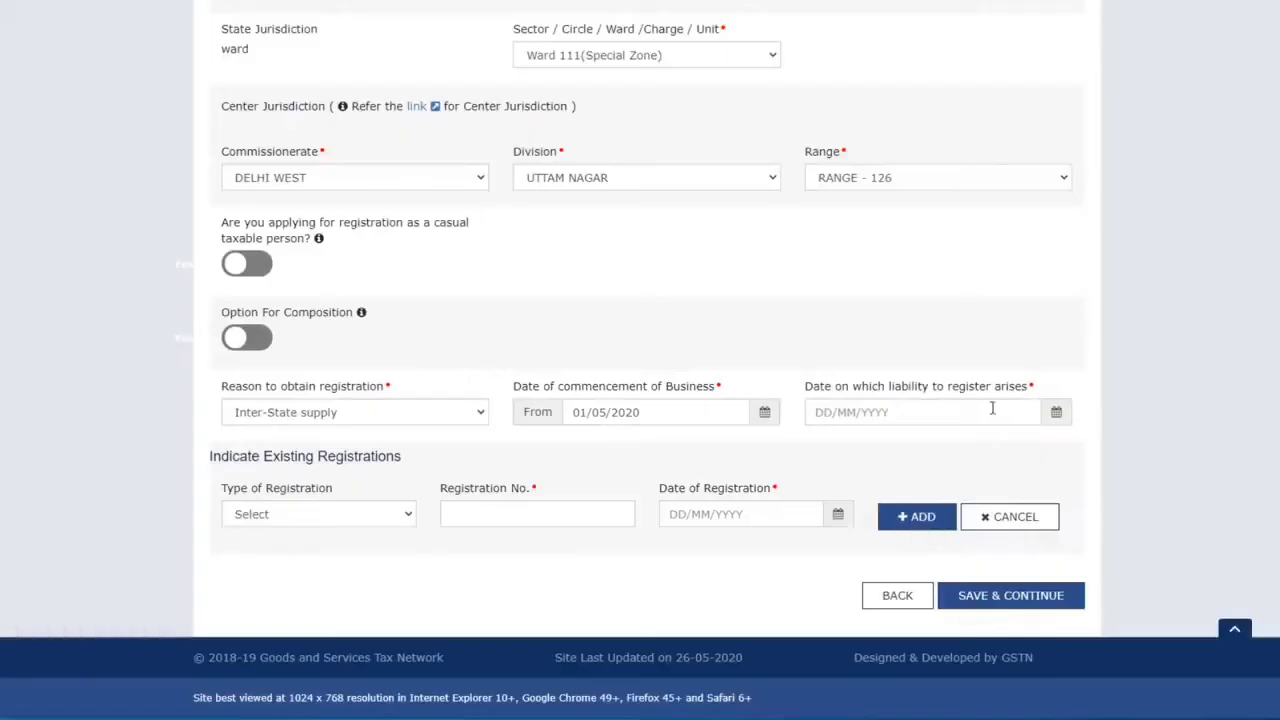
left_click(1056, 412)
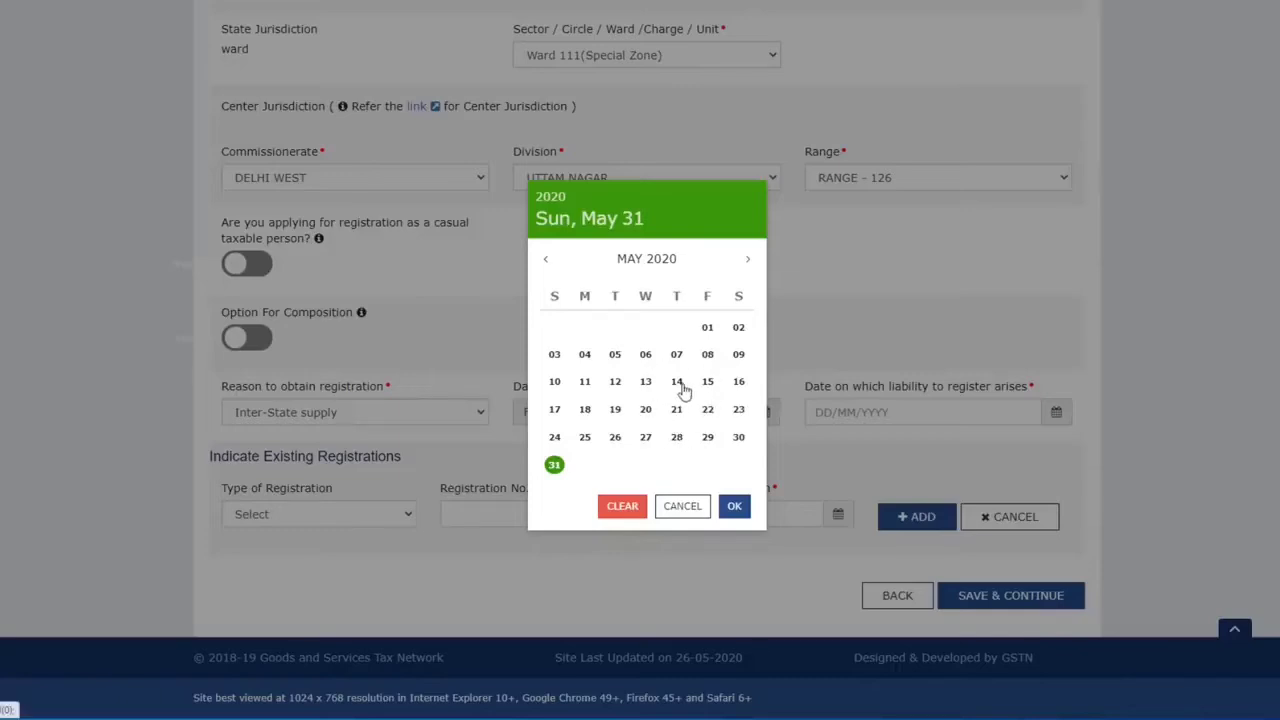
left_click(679, 384)
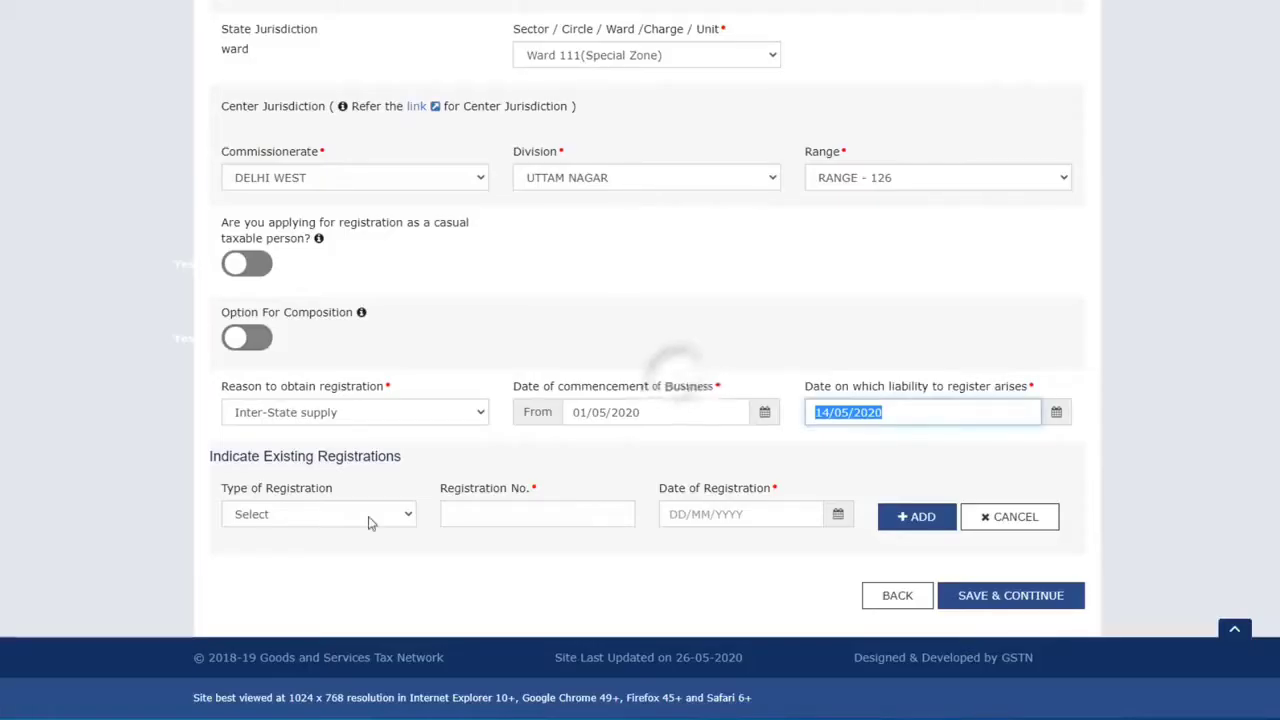
Step: Add a Temporary ID existing registration with the pasted number and date 31/05/2020
left_click(295, 515)
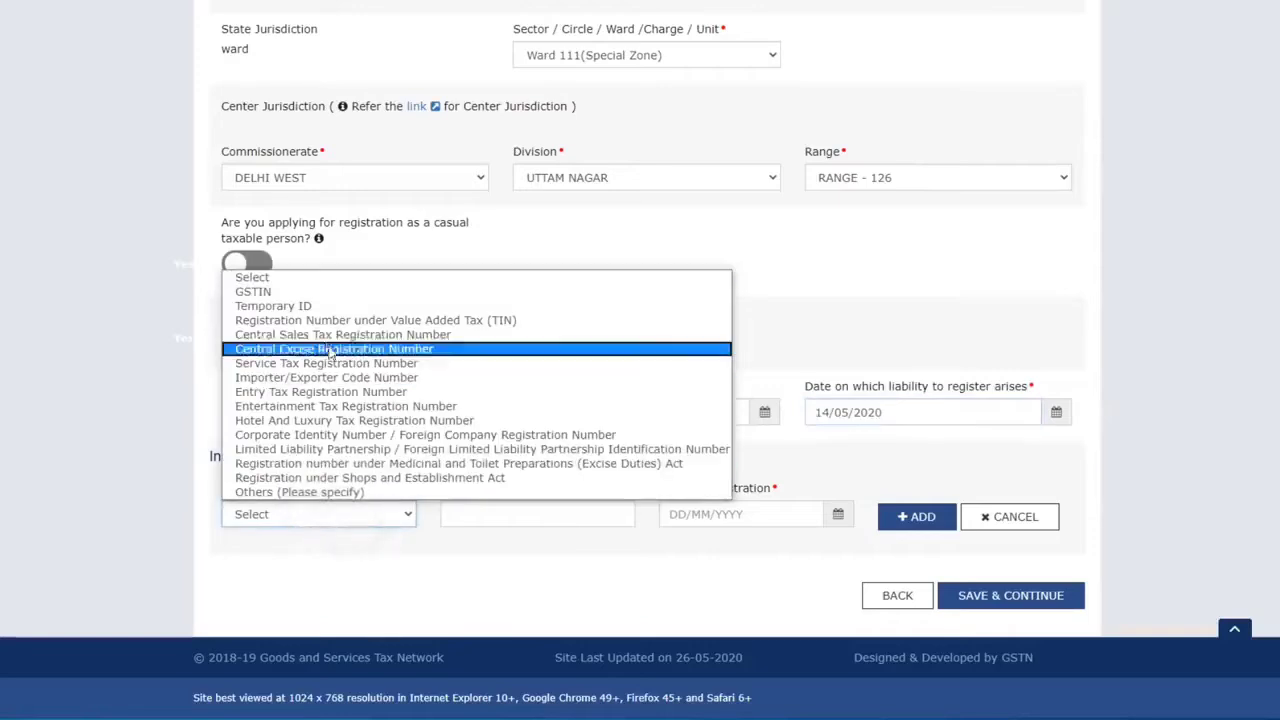
left_click(300, 307)
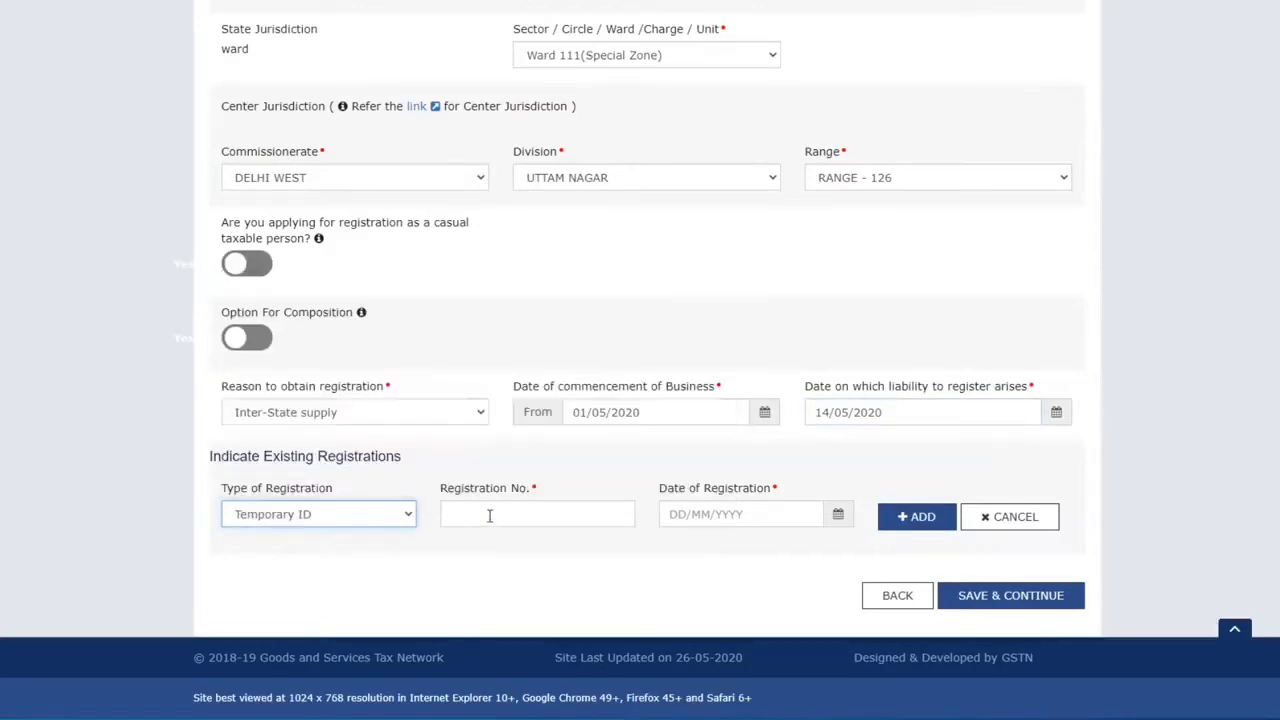
left_click(489, 515)
key("ctrl+v")
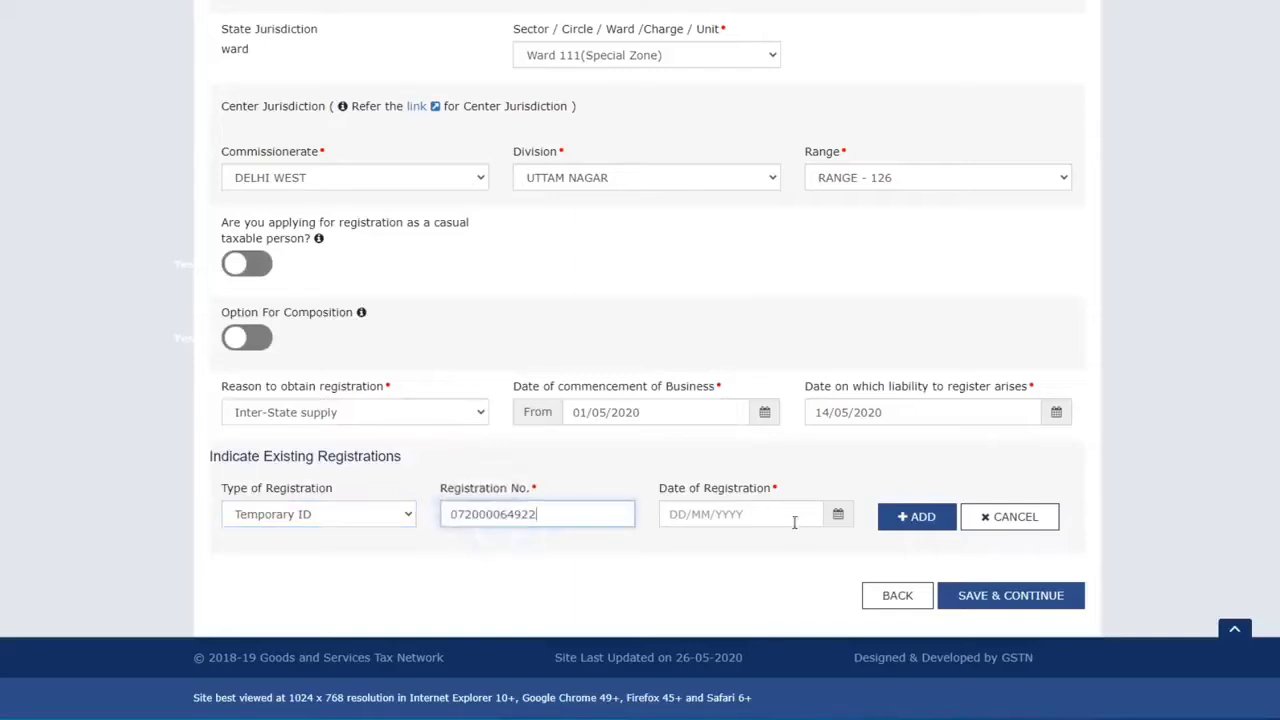
left_click(836, 518)
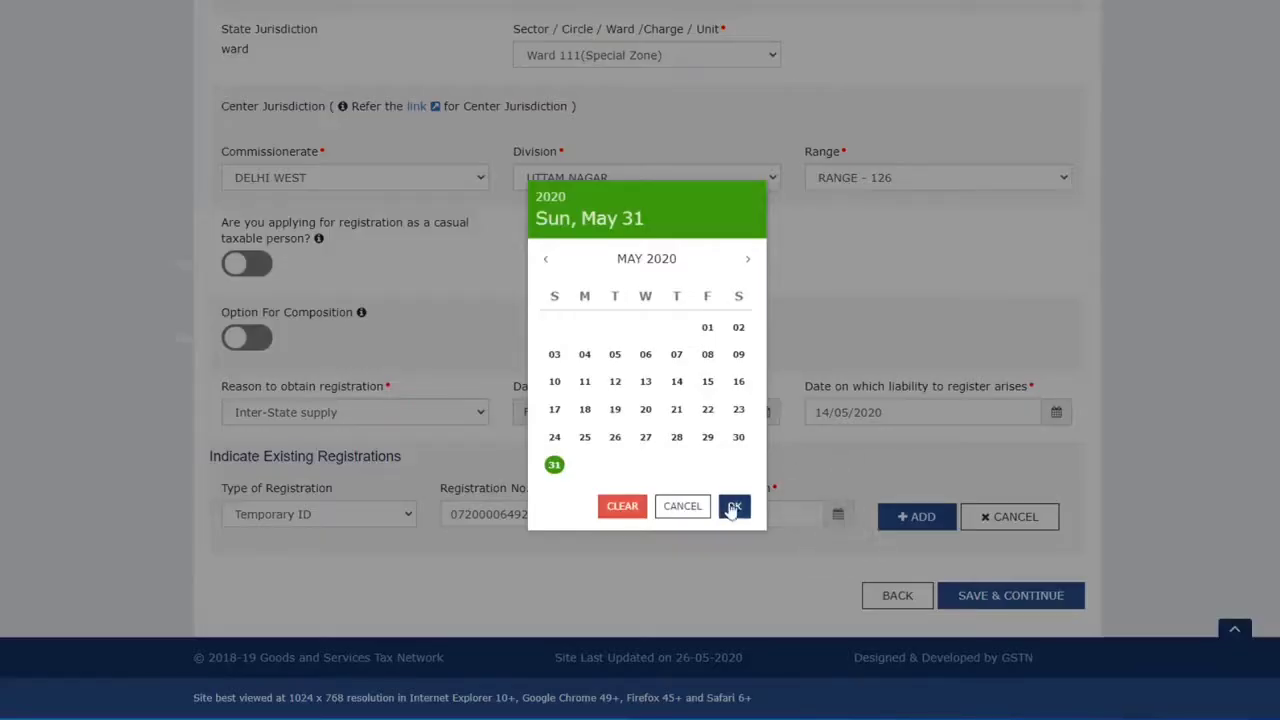
left_click(737, 508)
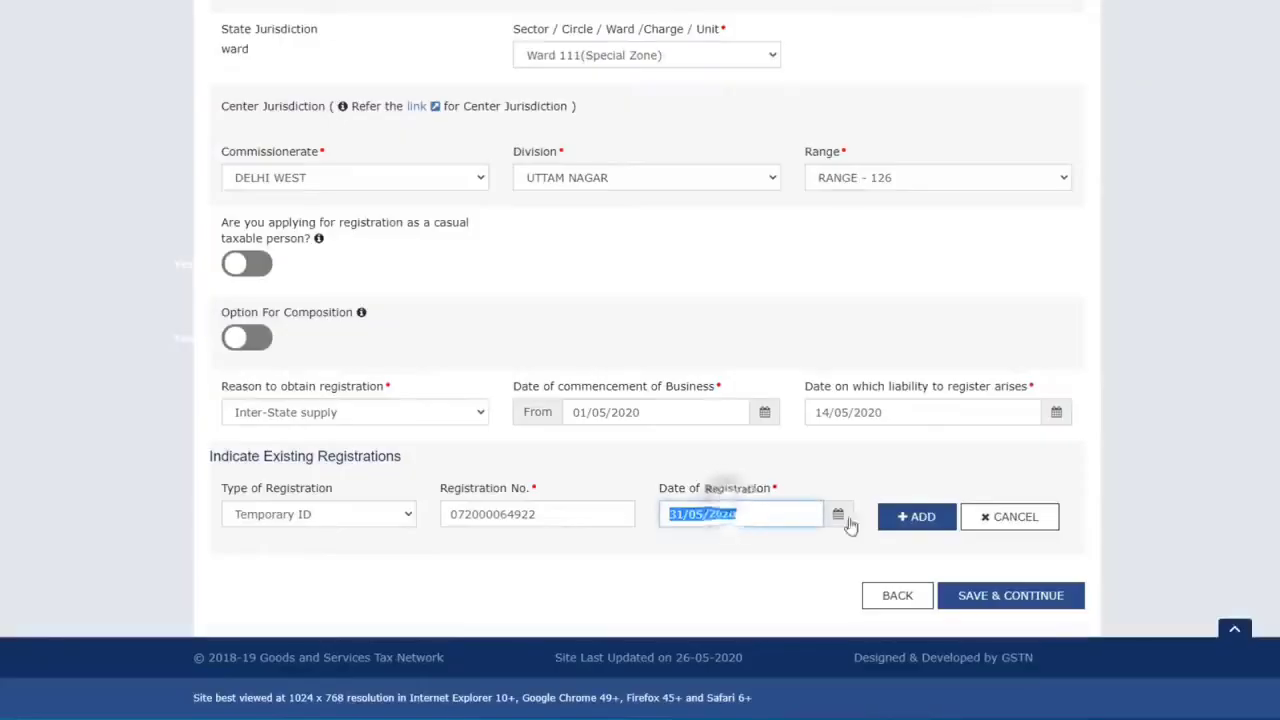
left_click(400, 516)
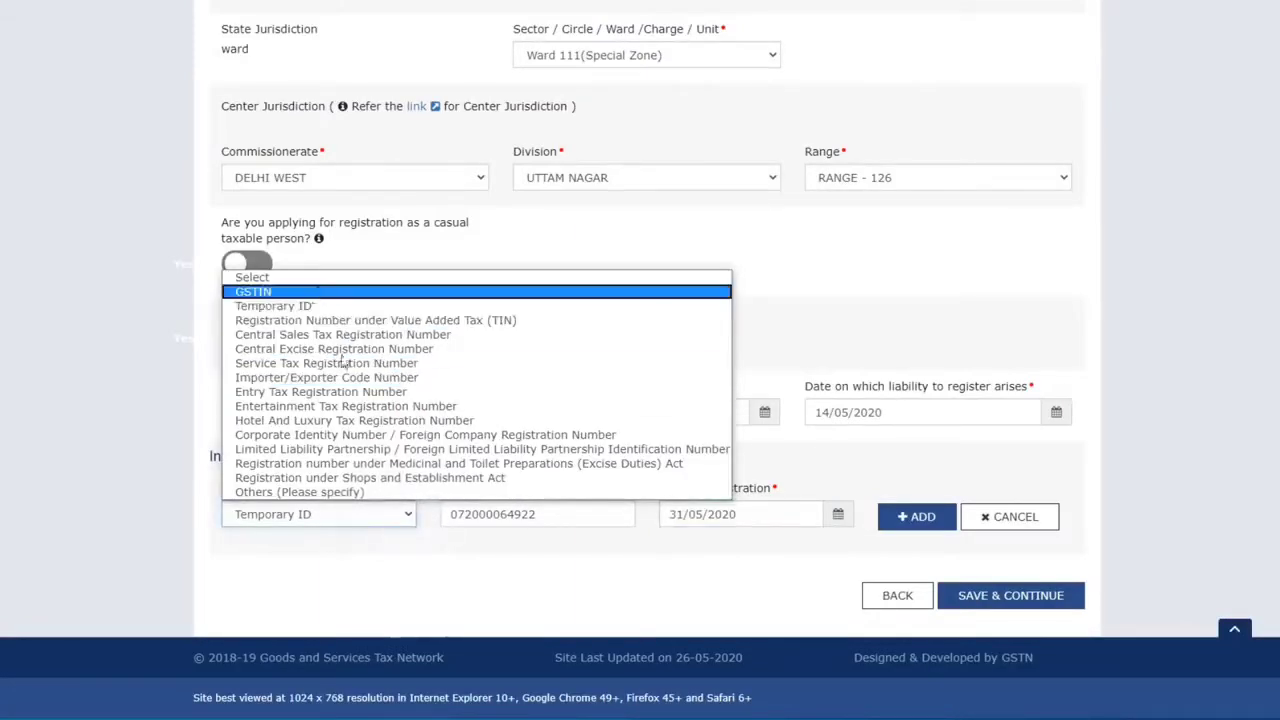
left_click(391, 515)
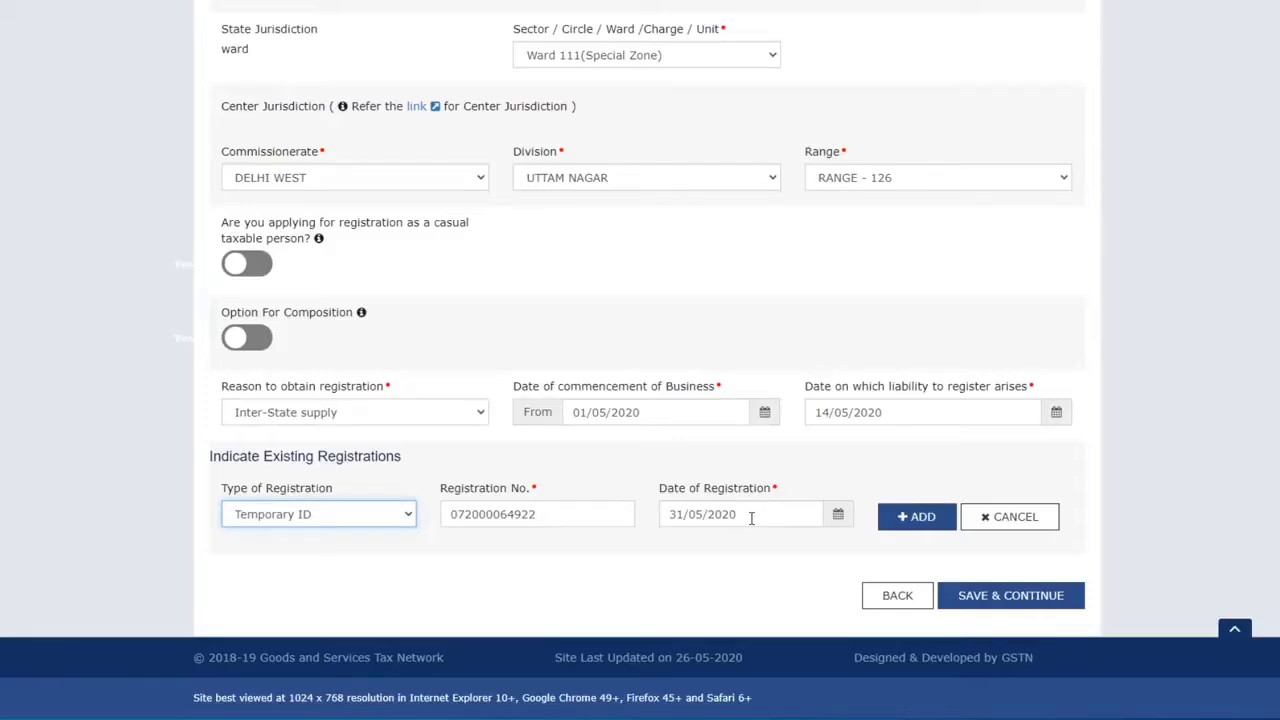
left_click(912, 520)
Step: Save the business details and move on to the Promoter/Partners form
left_click(997, 596)
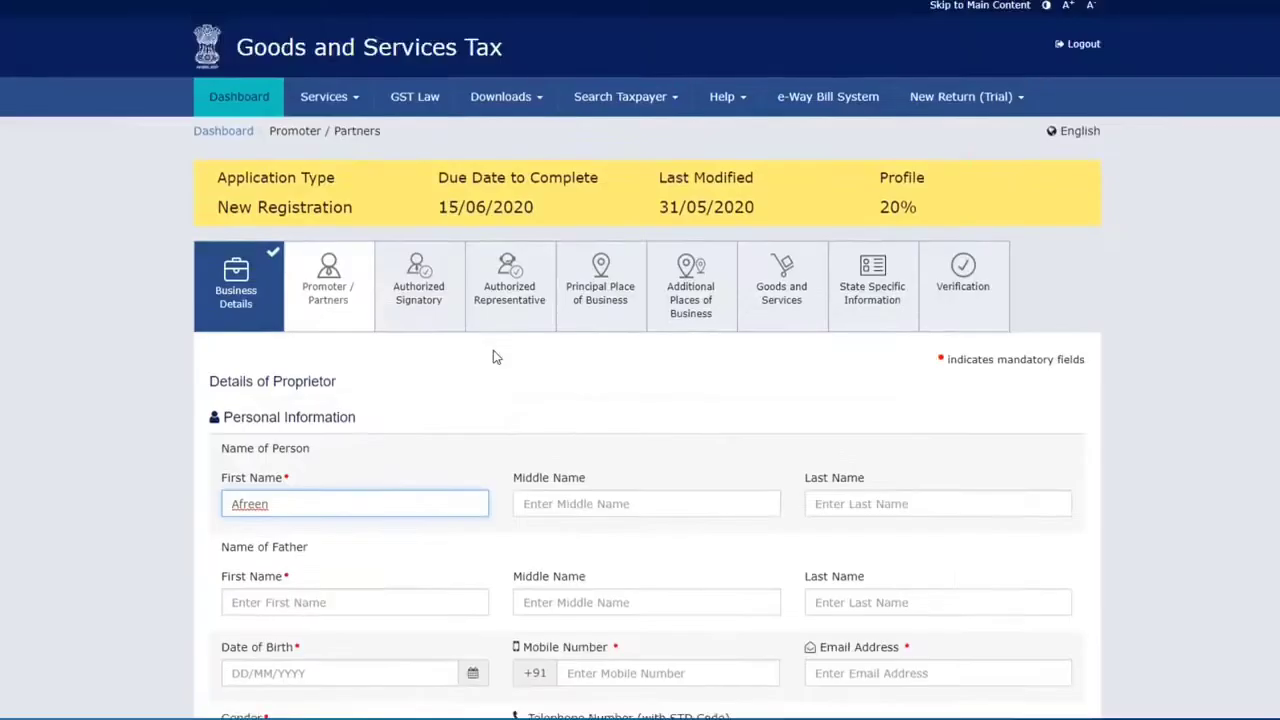
scroll(414, 337, "down", 1)
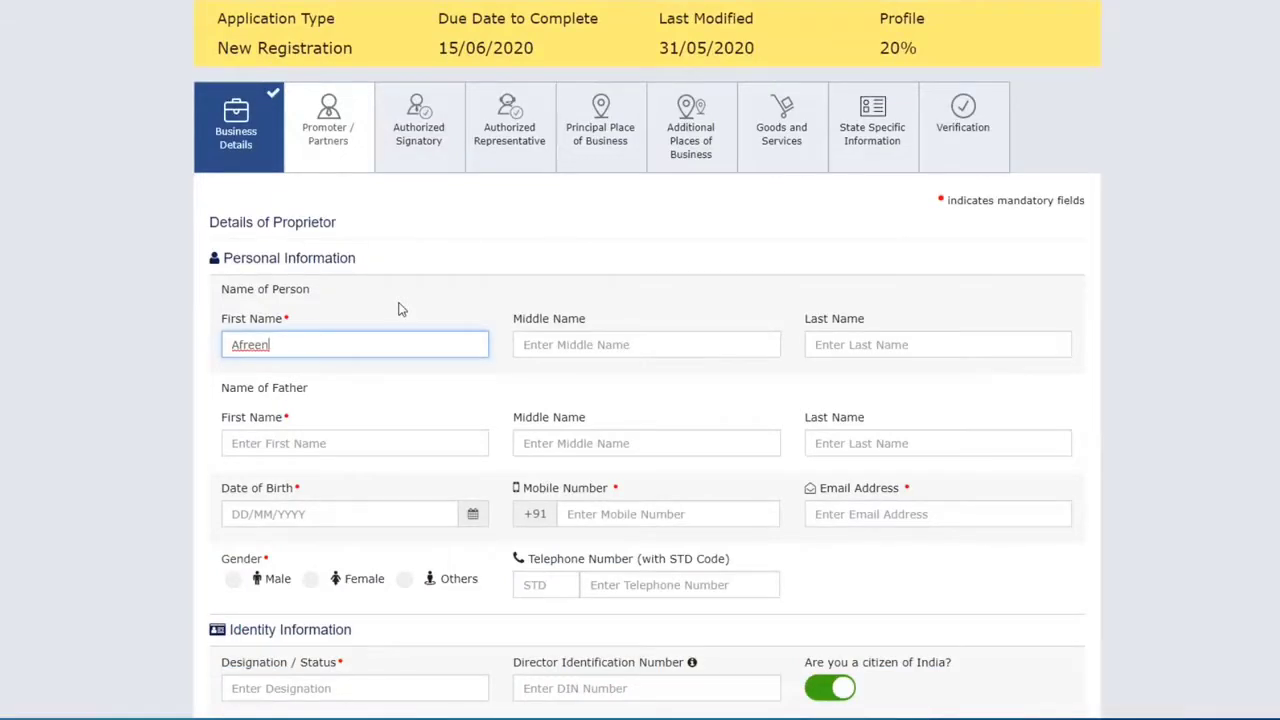
scroll(377, 289, "down", 1)
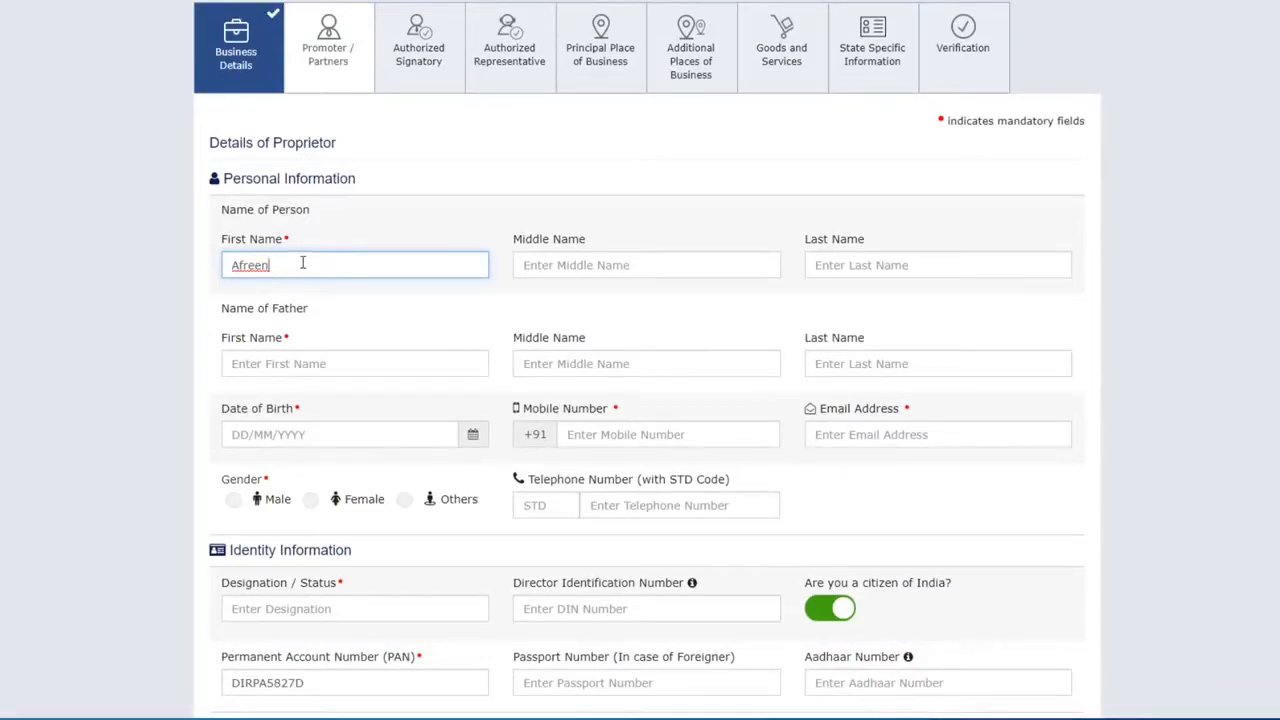
scroll(563, 272, "down", 1)
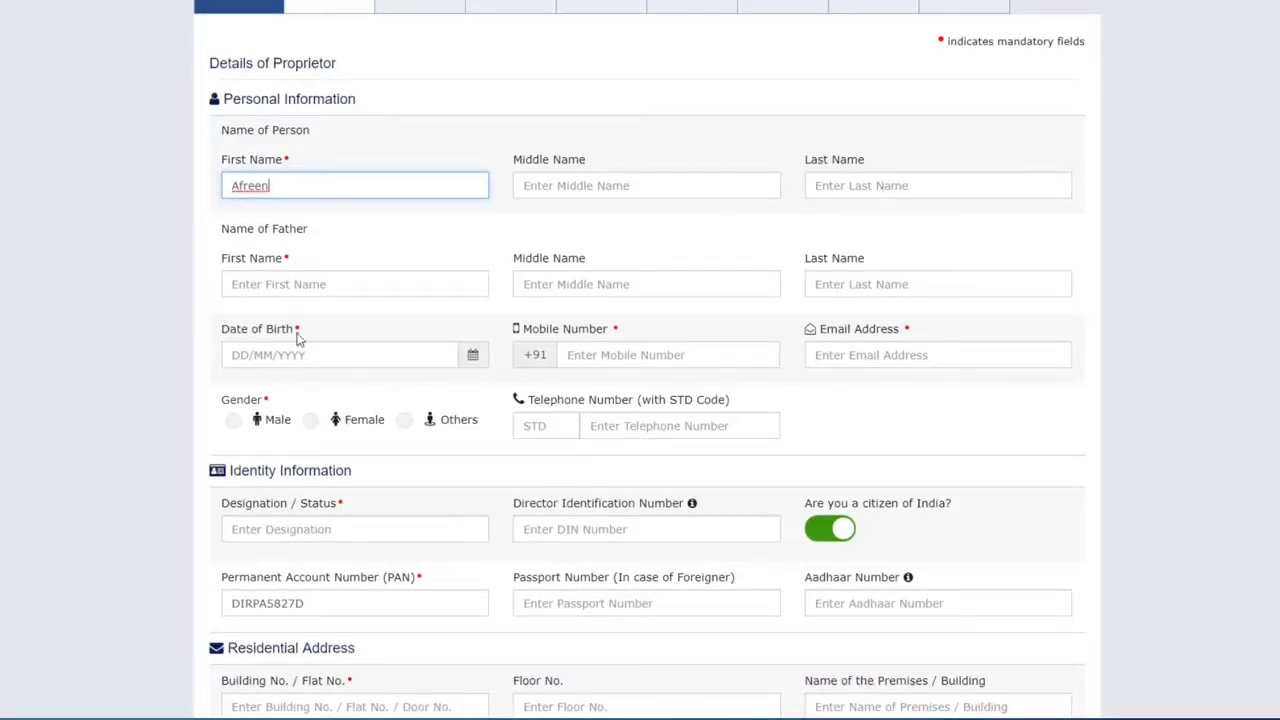
scroll(300, 338, "down", 1)
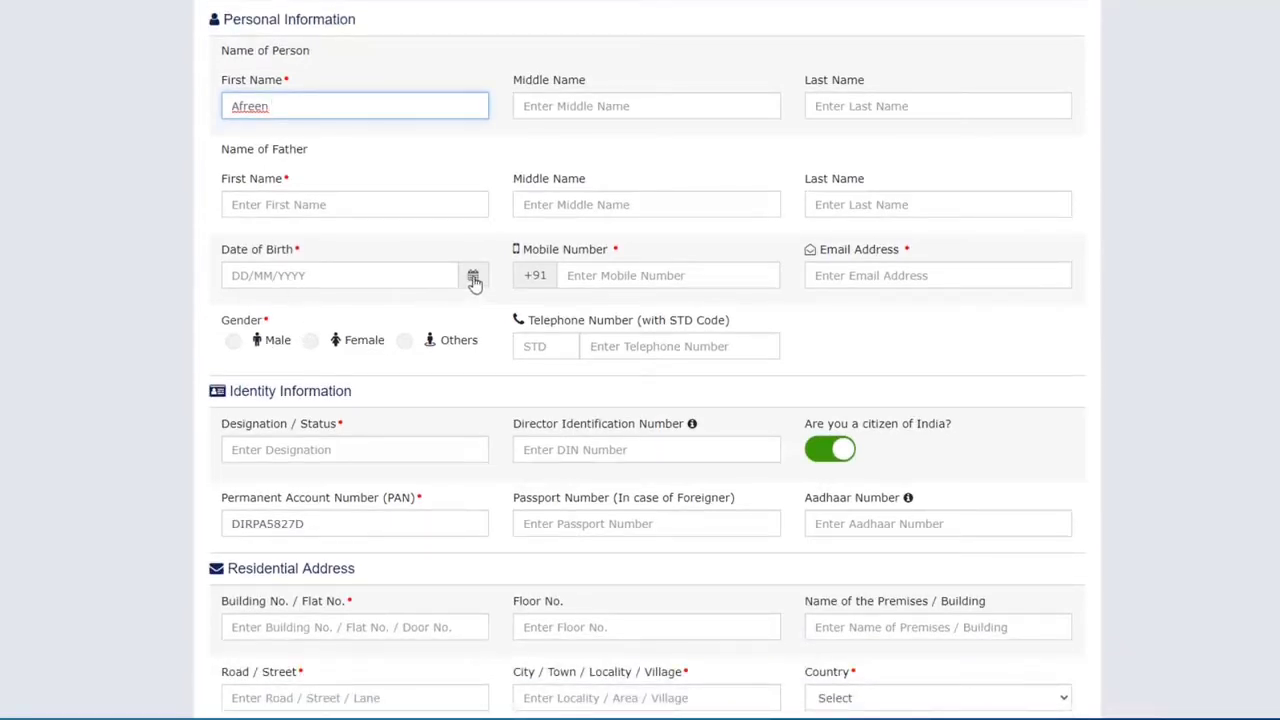
Step: Set the proprietor's gender to Female in the personal details
left_click(602, 271)
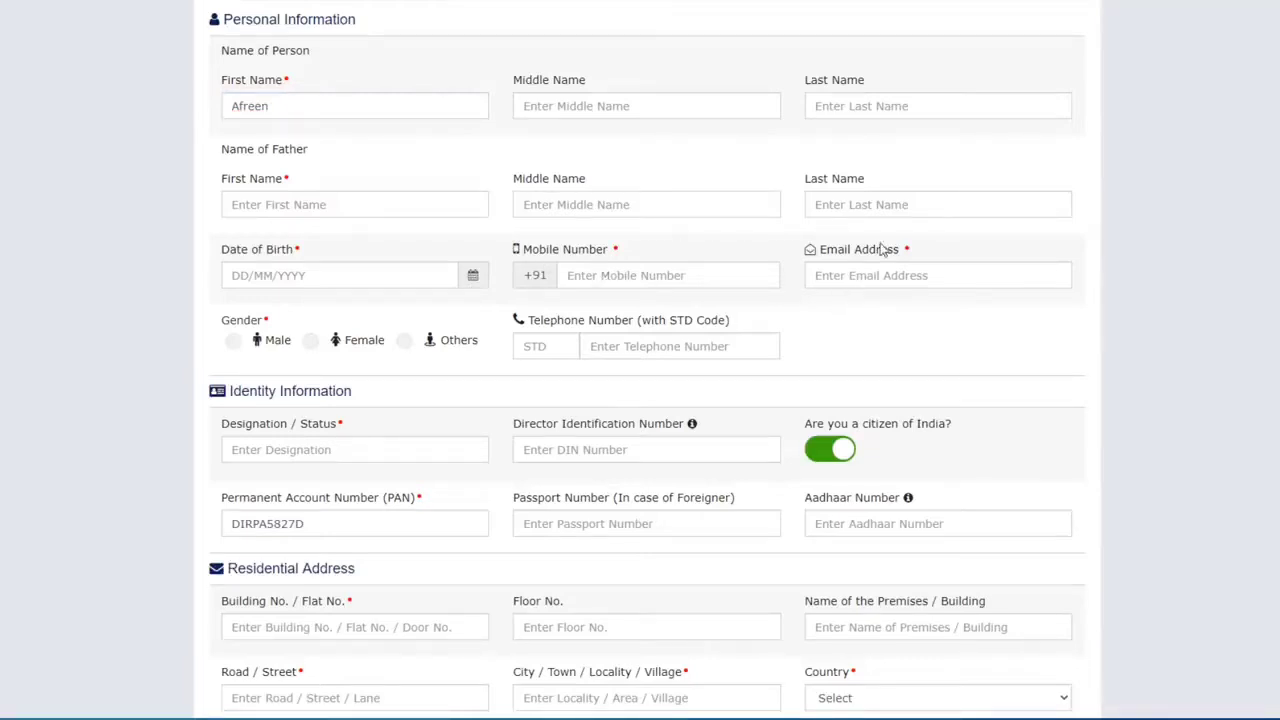
left_click(310, 341)
scroll(580, 318, "down", 3)
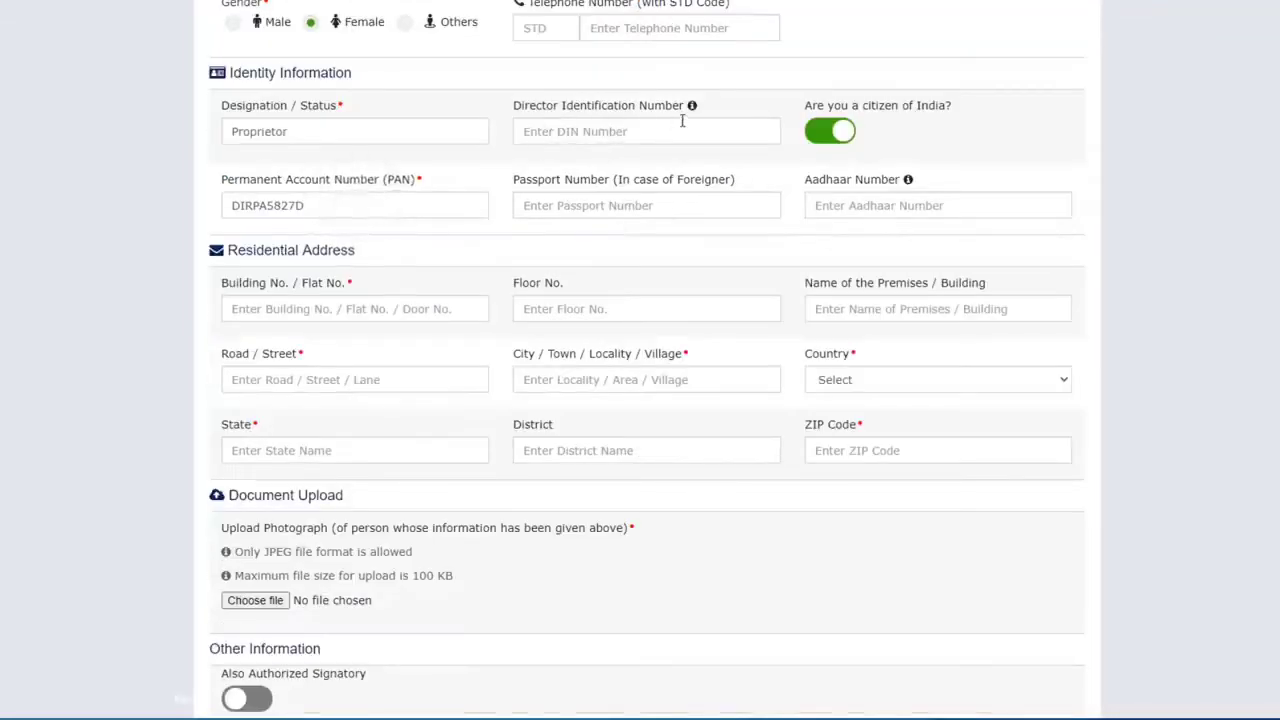
mouse_move(696, 112)
scroll(300, 250, "down", 1)
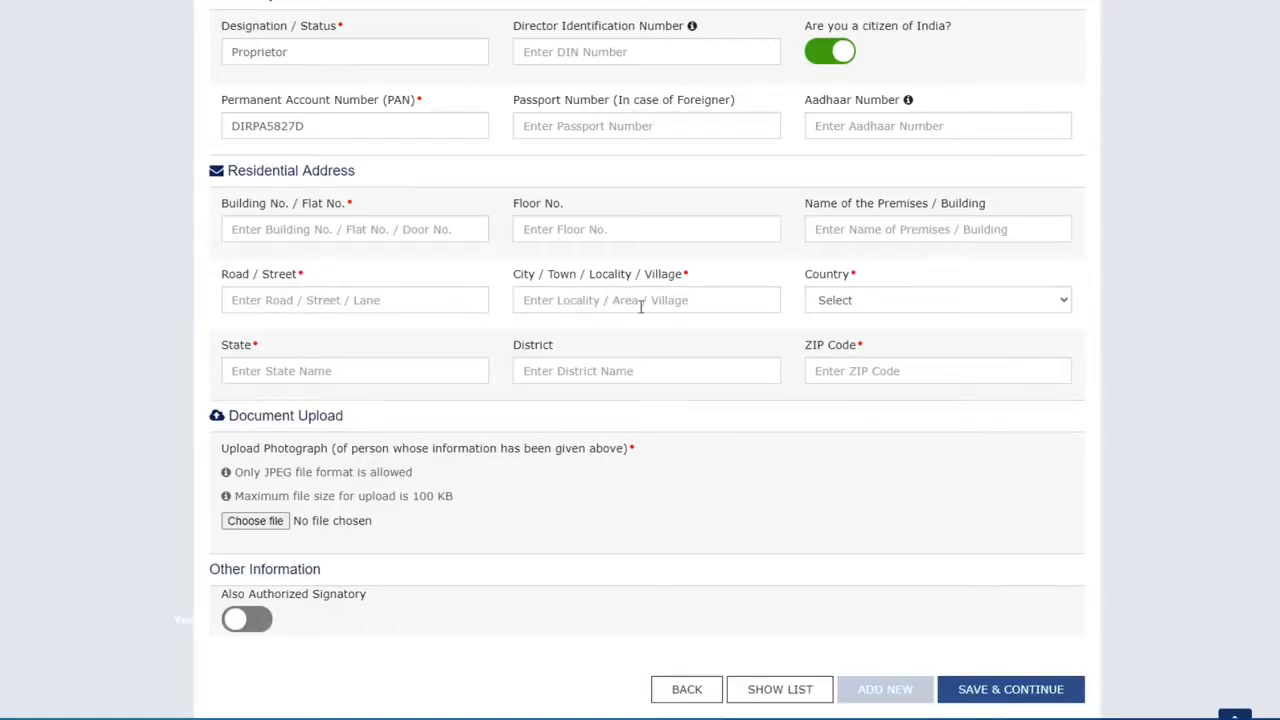
Step: Set the residential address to Country India, State Uttar Pradesh, District Bijnor
left_click(871, 299)
left_click(853, 335)
left_click(354, 371)
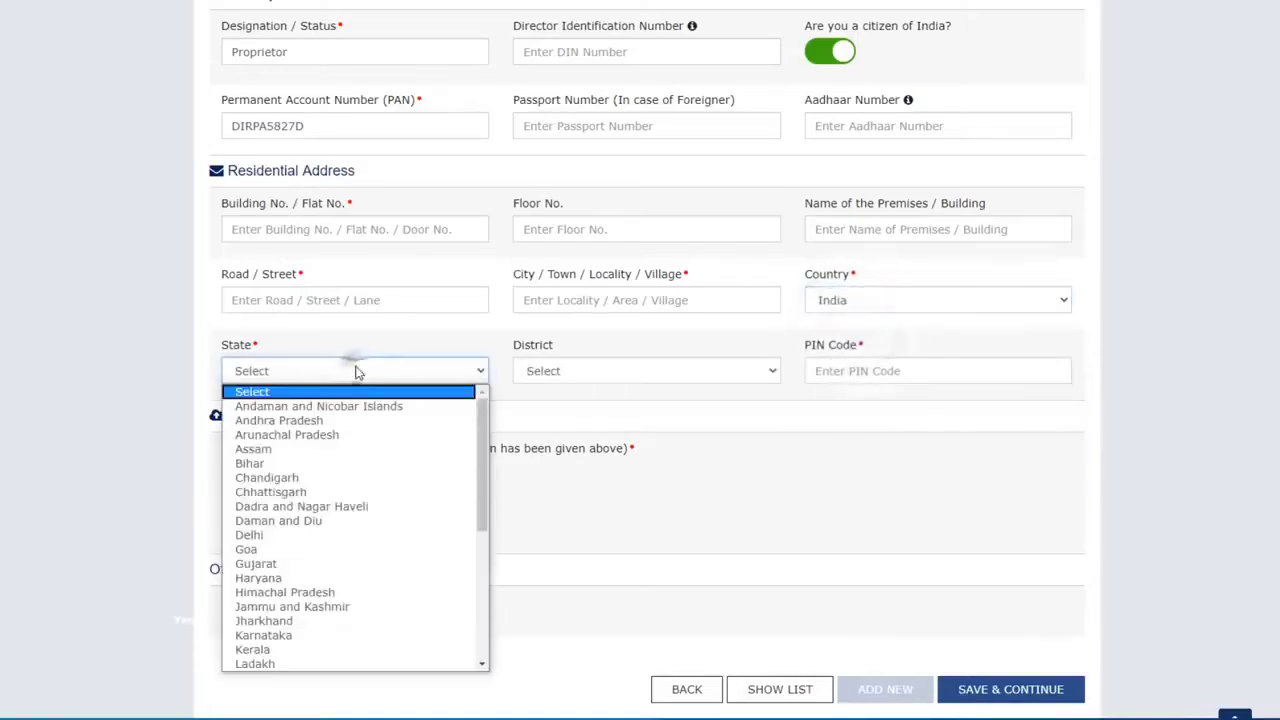
scroll(340, 600, "down", 3)
left_click(316, 637)
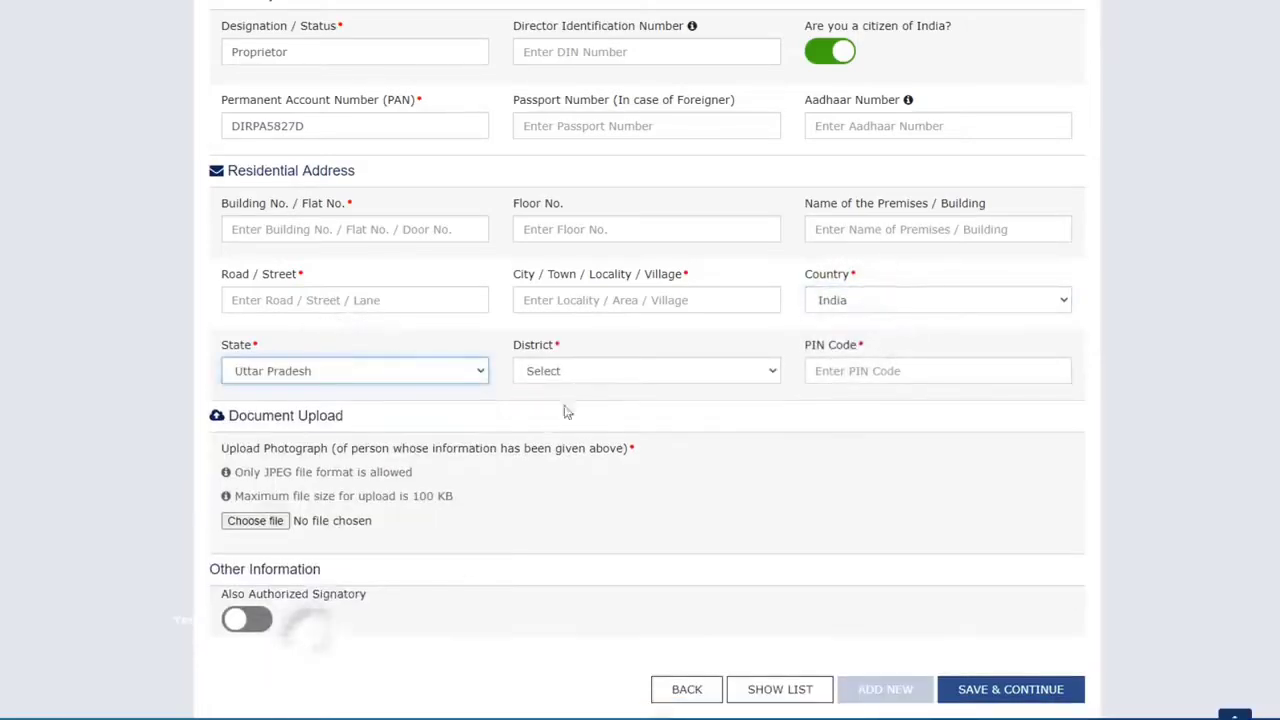
left_click(588, 371)
left_click(570, 621)
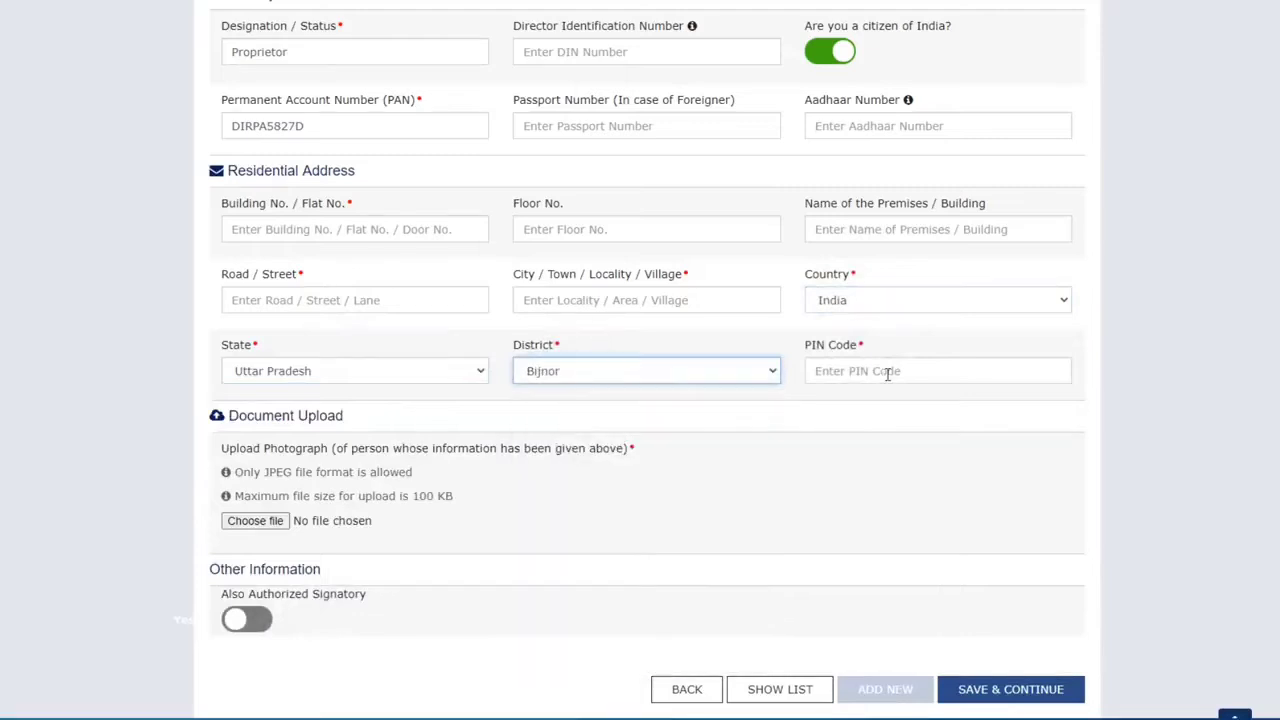
Step: Enter the residential PIN code, switch on Also Authorized Signatory, and save the proprietor details
left_click(889, 371)
type("246731")
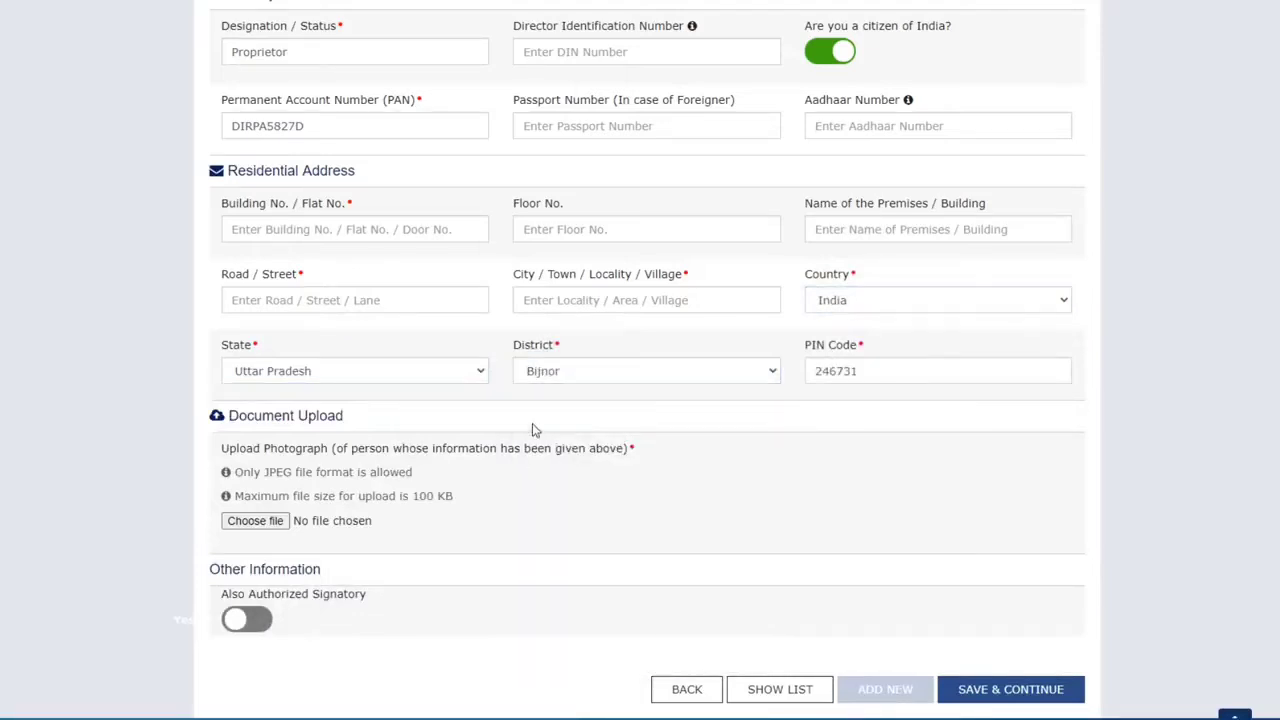
scroll(532, 423, "down", 2)
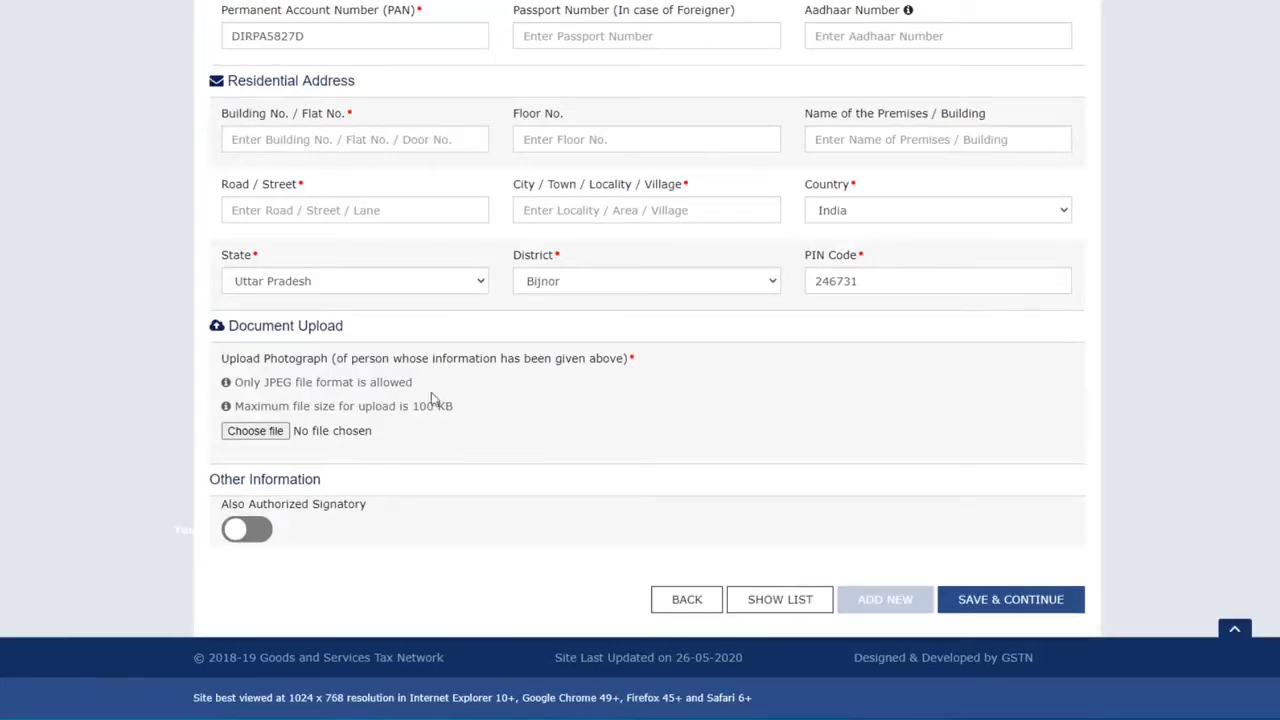
left_click(262, 534)
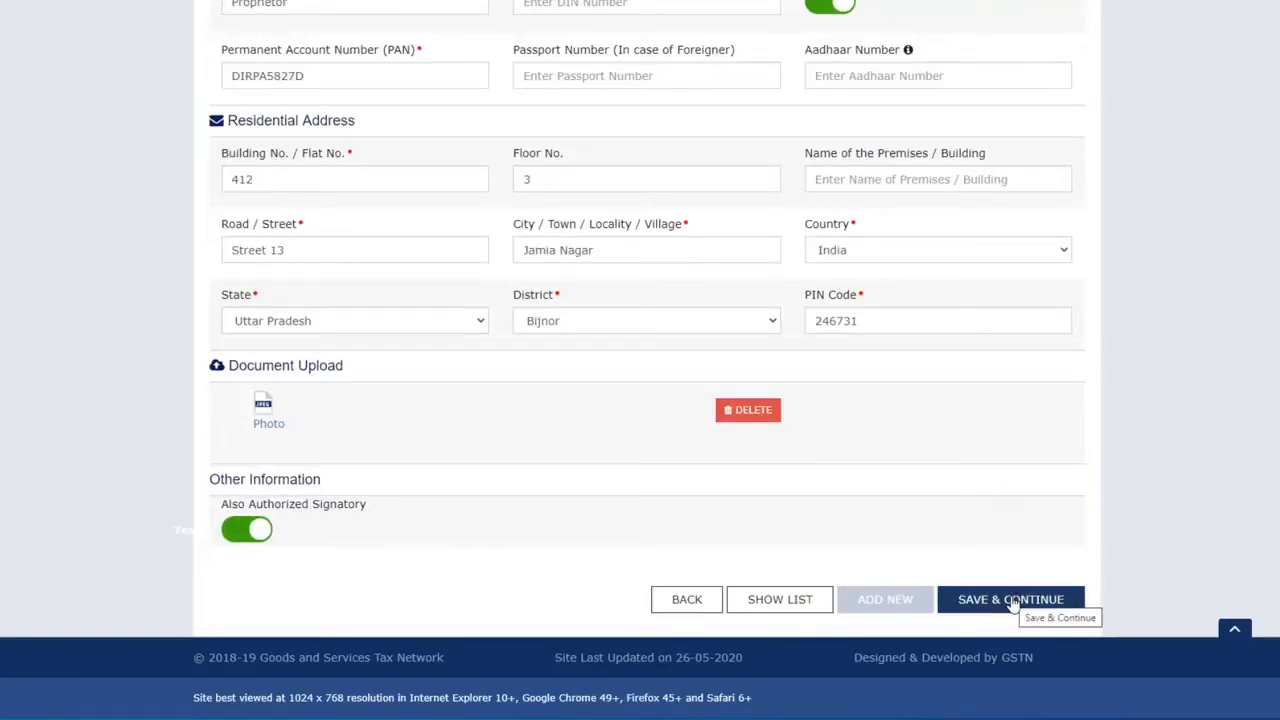
left_click(1013, 600)
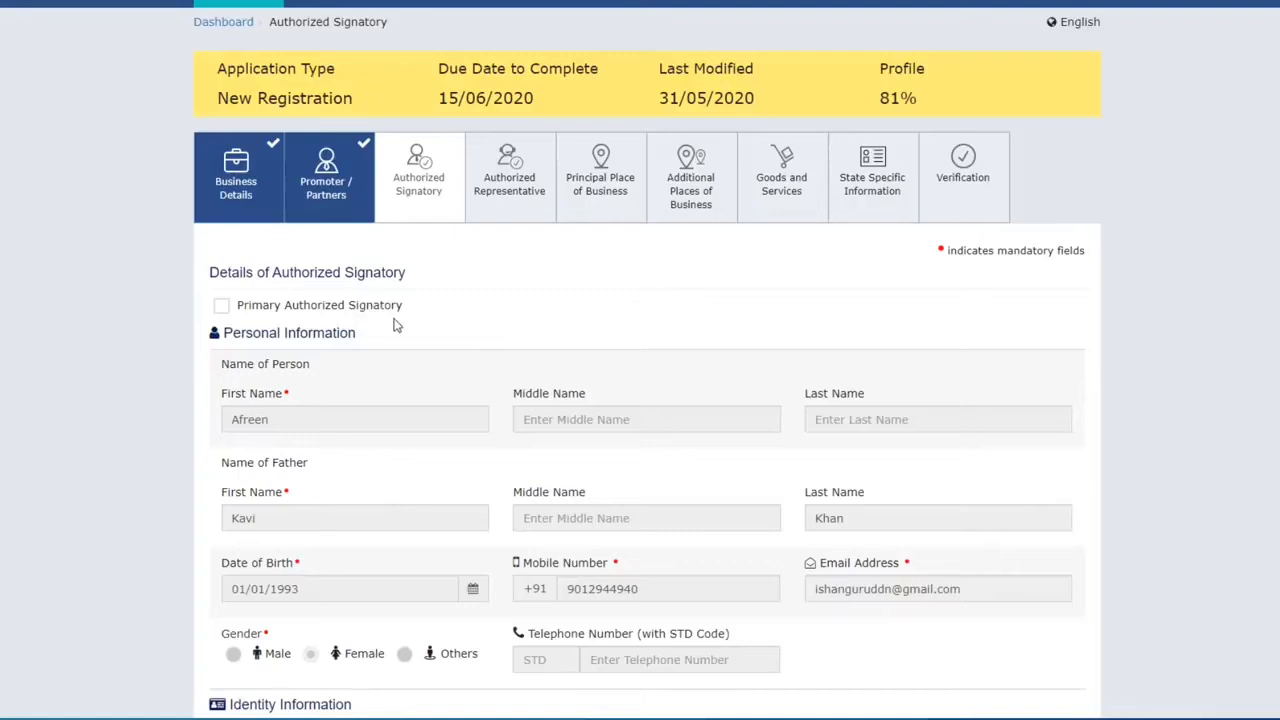
Step: Tick Primary Authorized Signatory for the prefilled proprietor and review the rest of the form
left_click(222, 308)
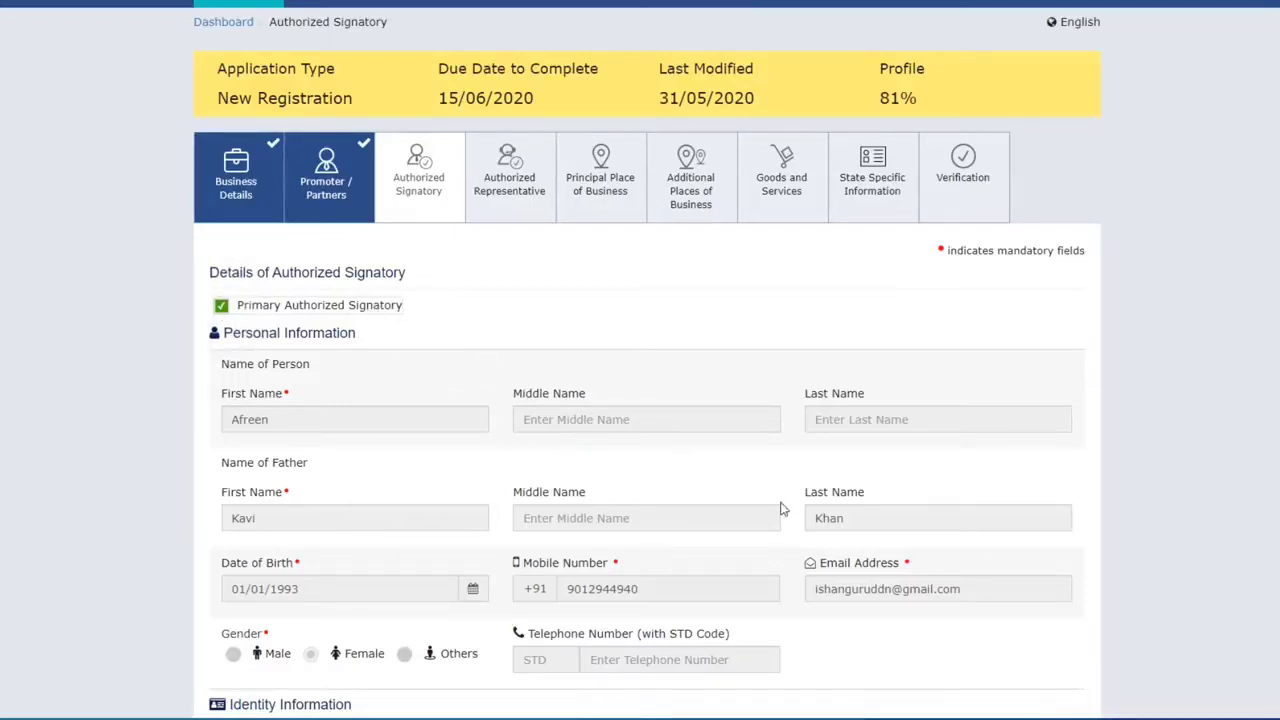
scroll(757, 483, "down", 8)
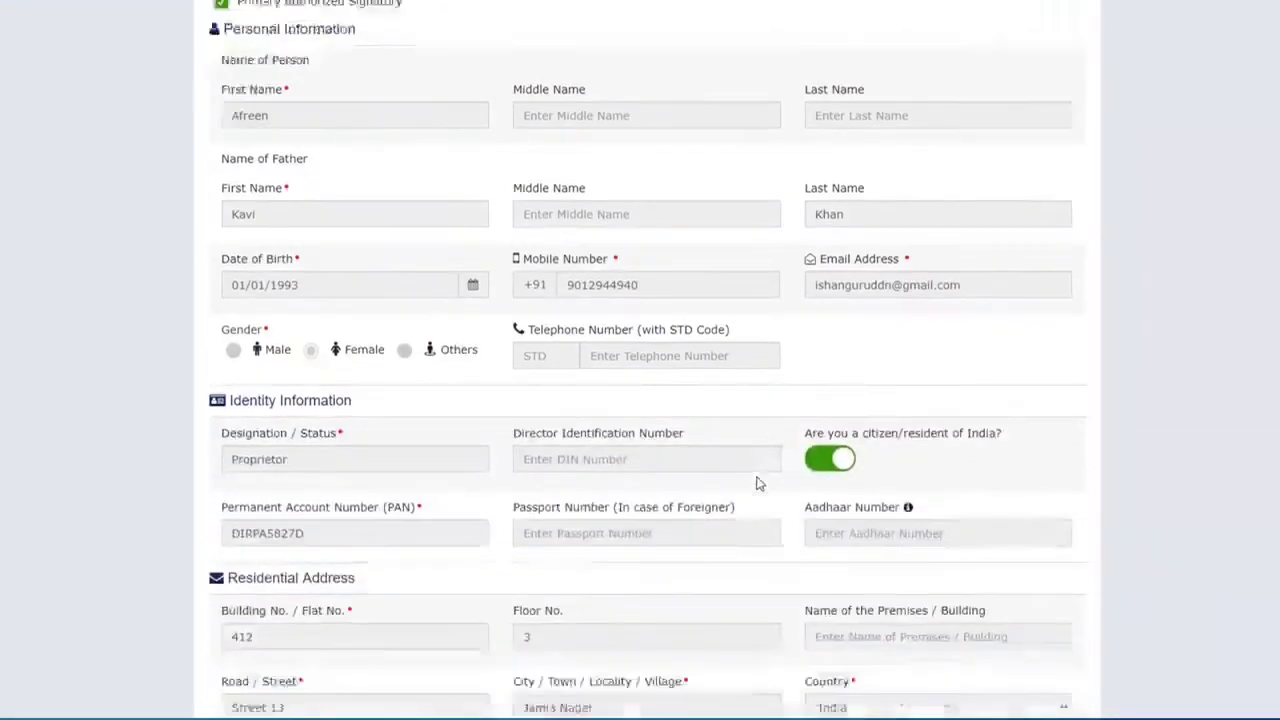
scroll(757, 483, "down", 2)
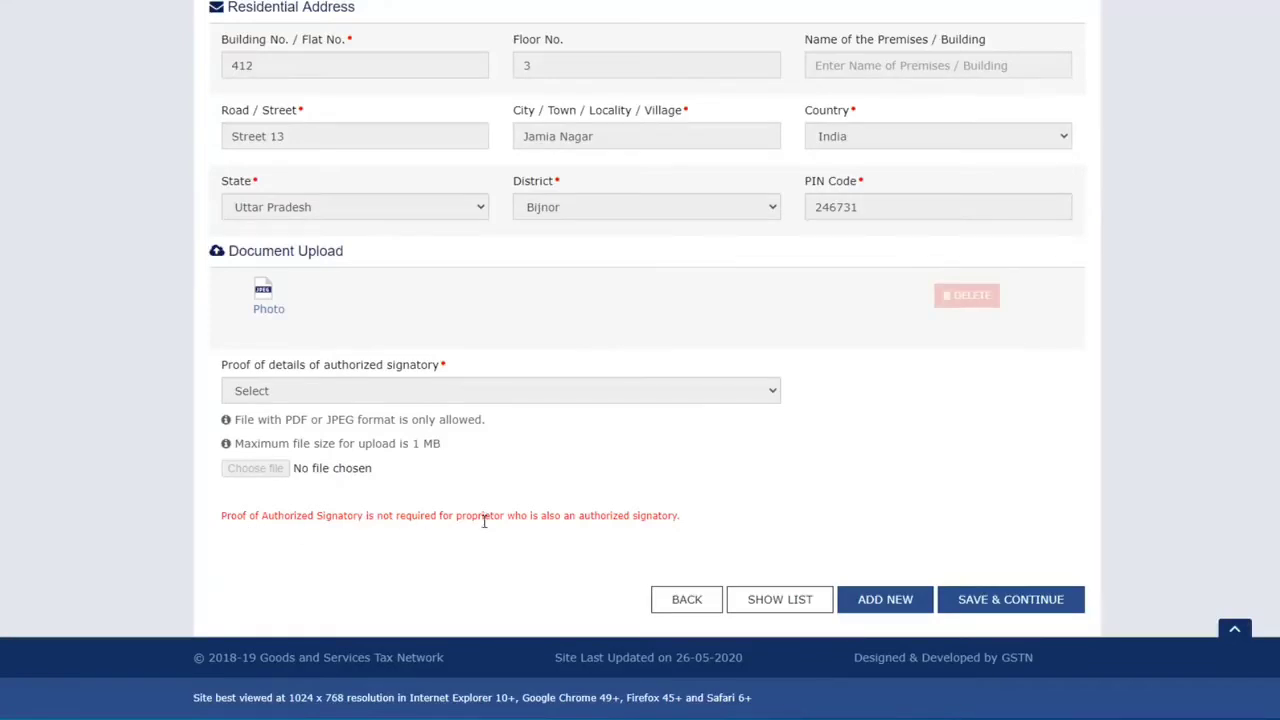
Step: Open a blank new-signatory form, view the proof choices without picking one, and save past it
left_click(899, 604)
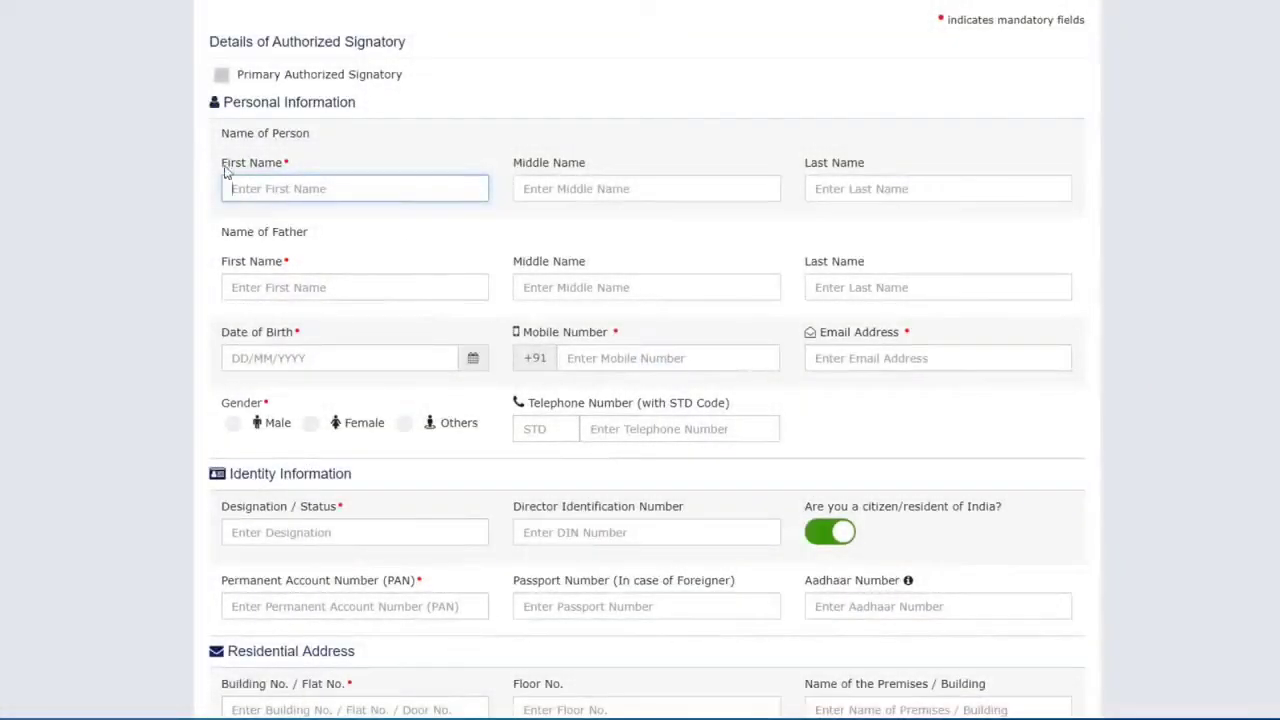
scroll(851, 334, "down", 7)
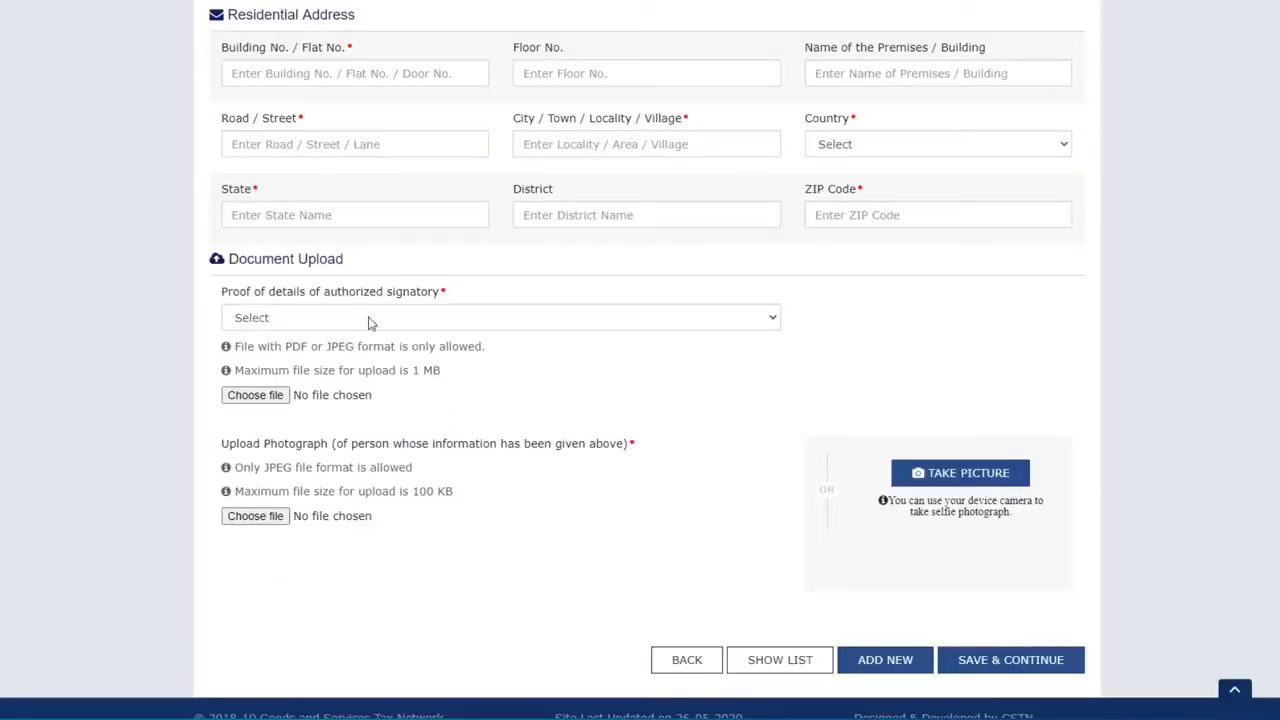
left_click(368, 318)
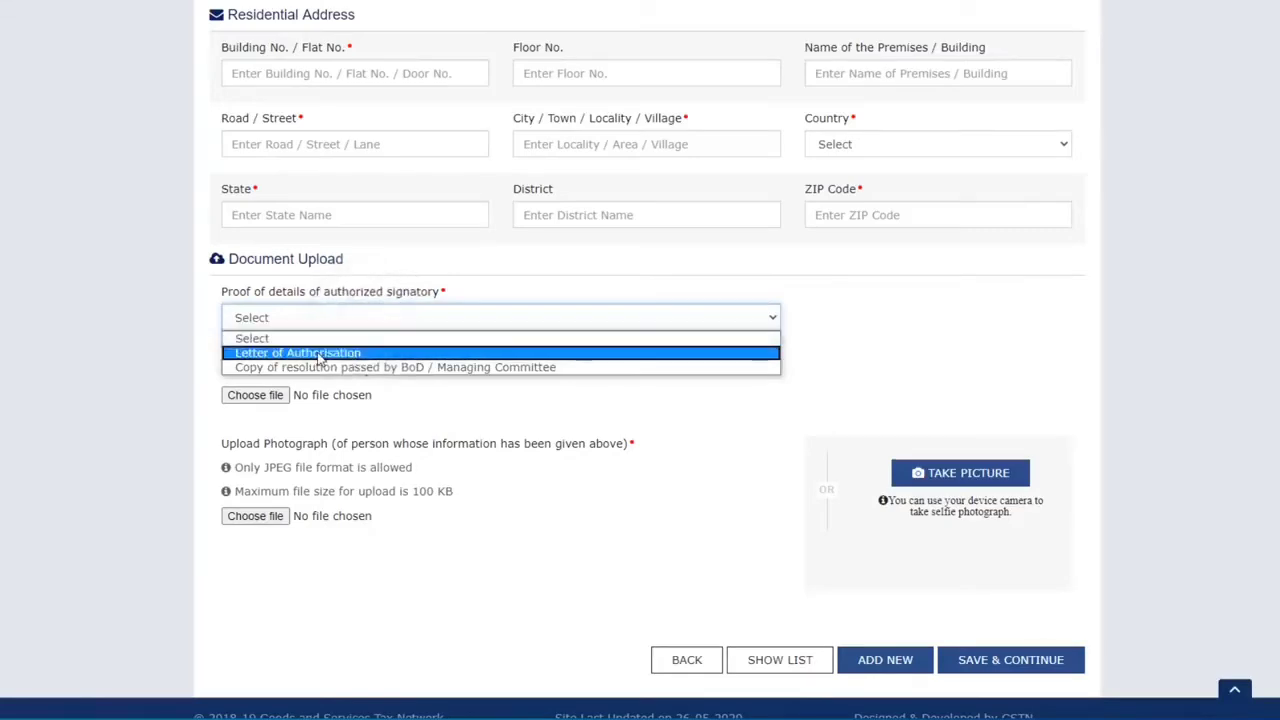
left_click(316, 357)
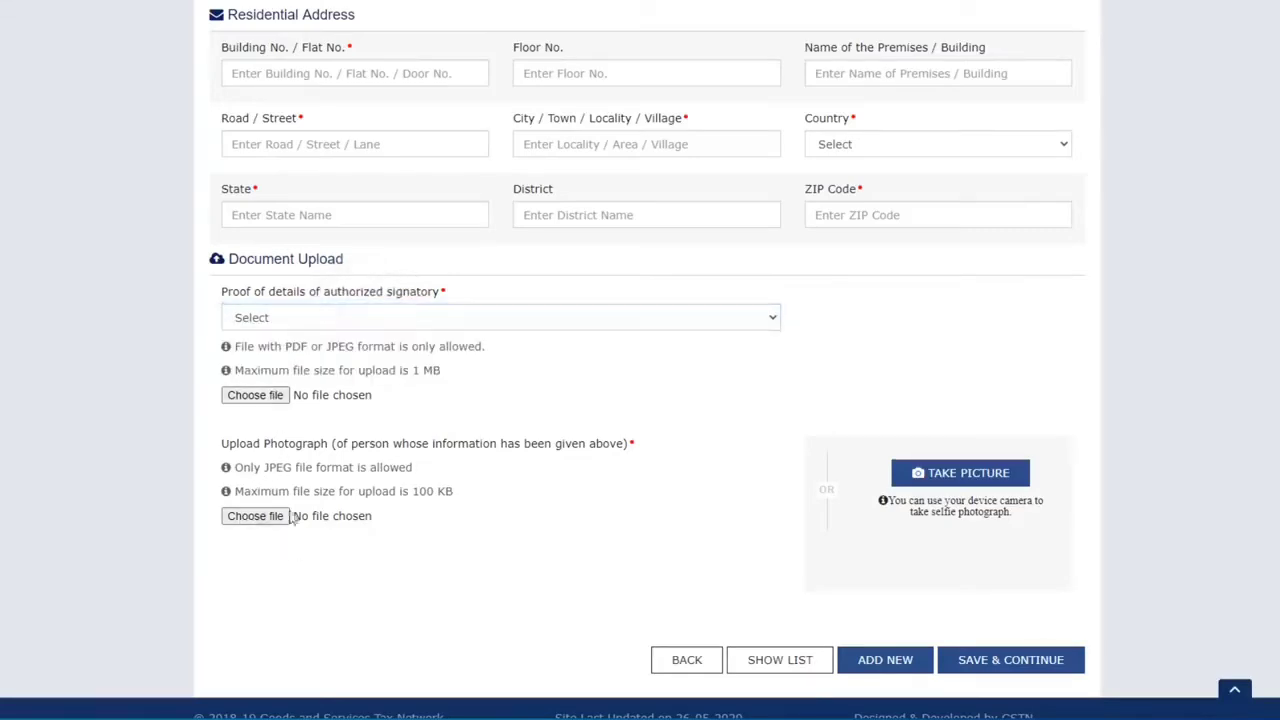
left_click(1018, 672)
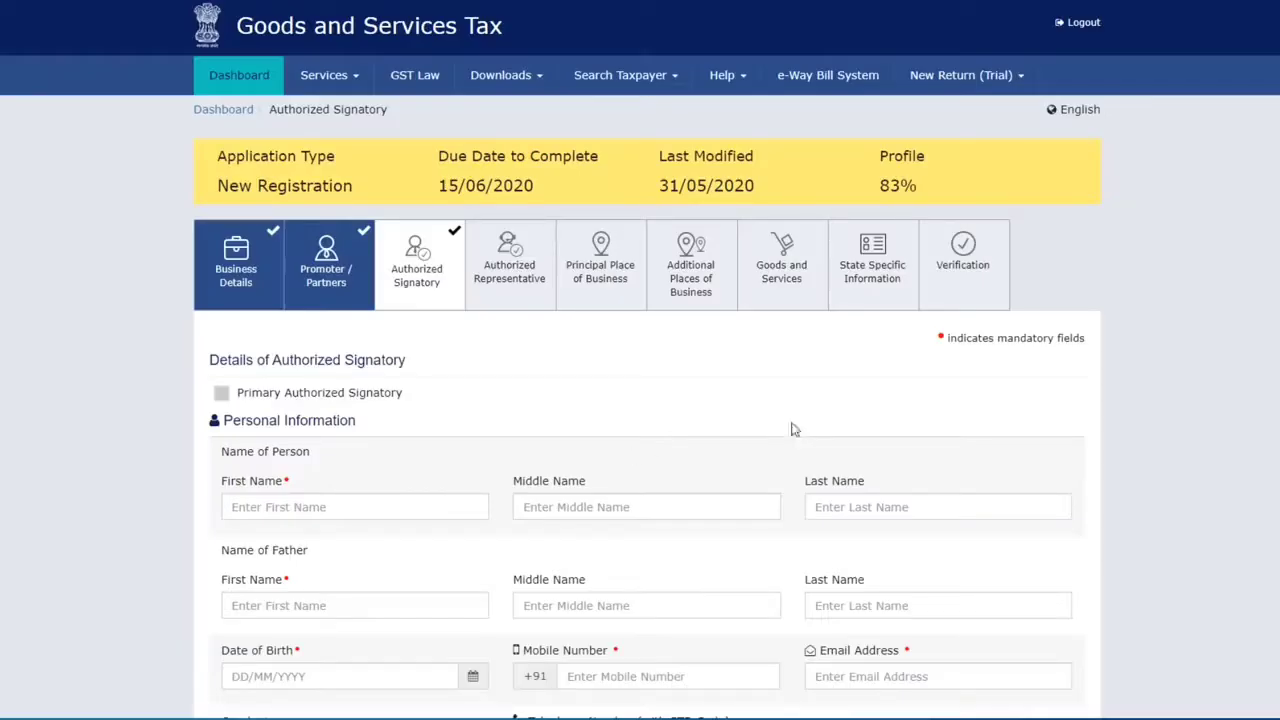
Step: Return to the proprietor's signatory entry and save the Authorized Signatory step
scroll(690, 420, "down", 8)
scroll(697, 417, "down", 3)
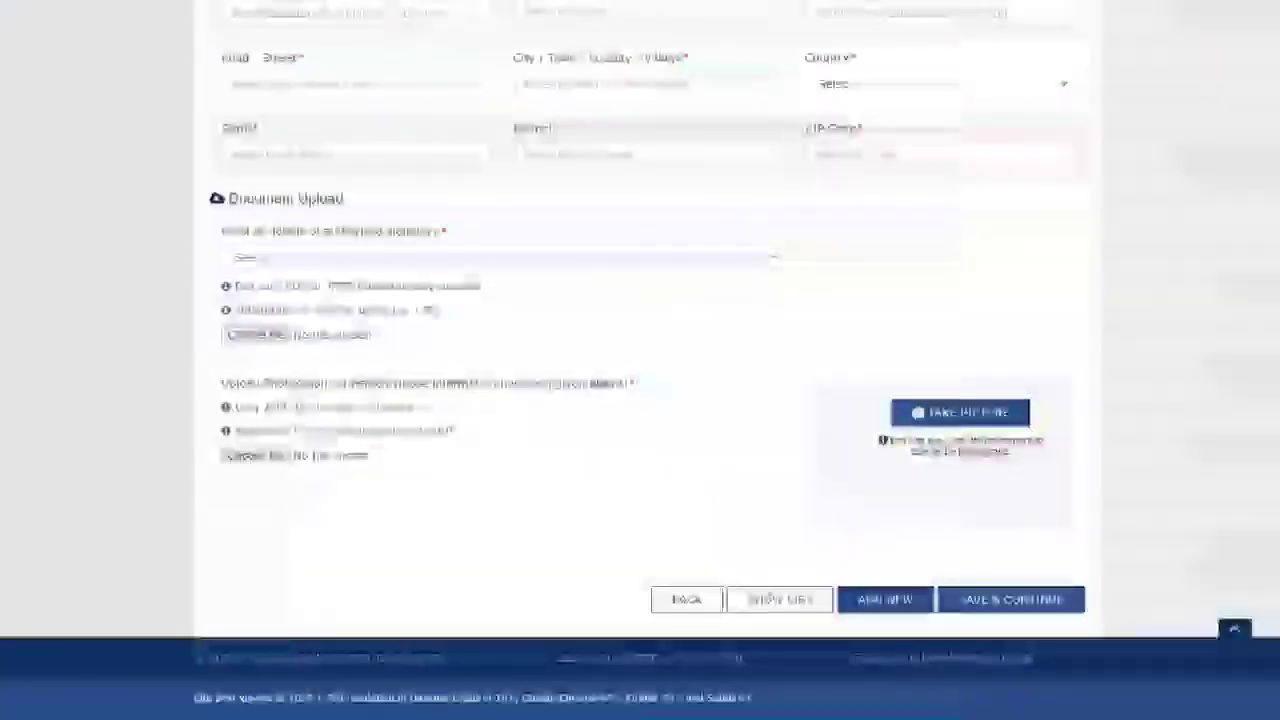
left_click(712, 600)
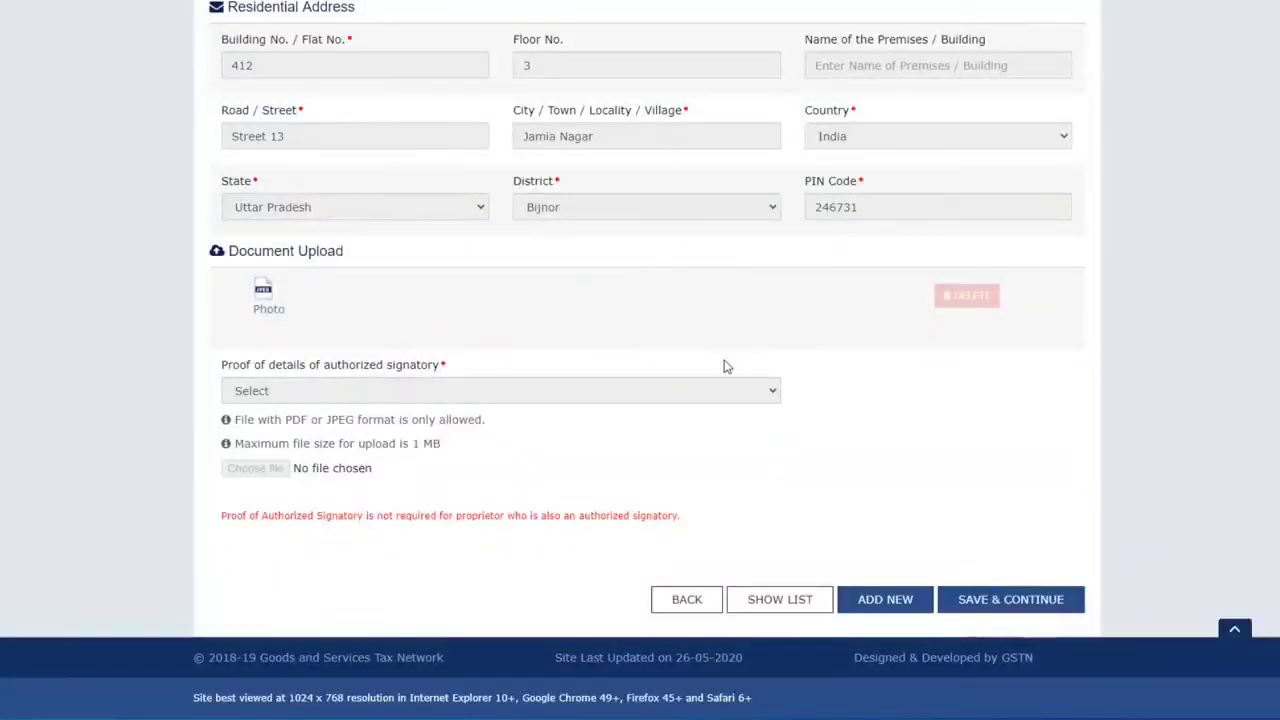
left_click(997, 605)
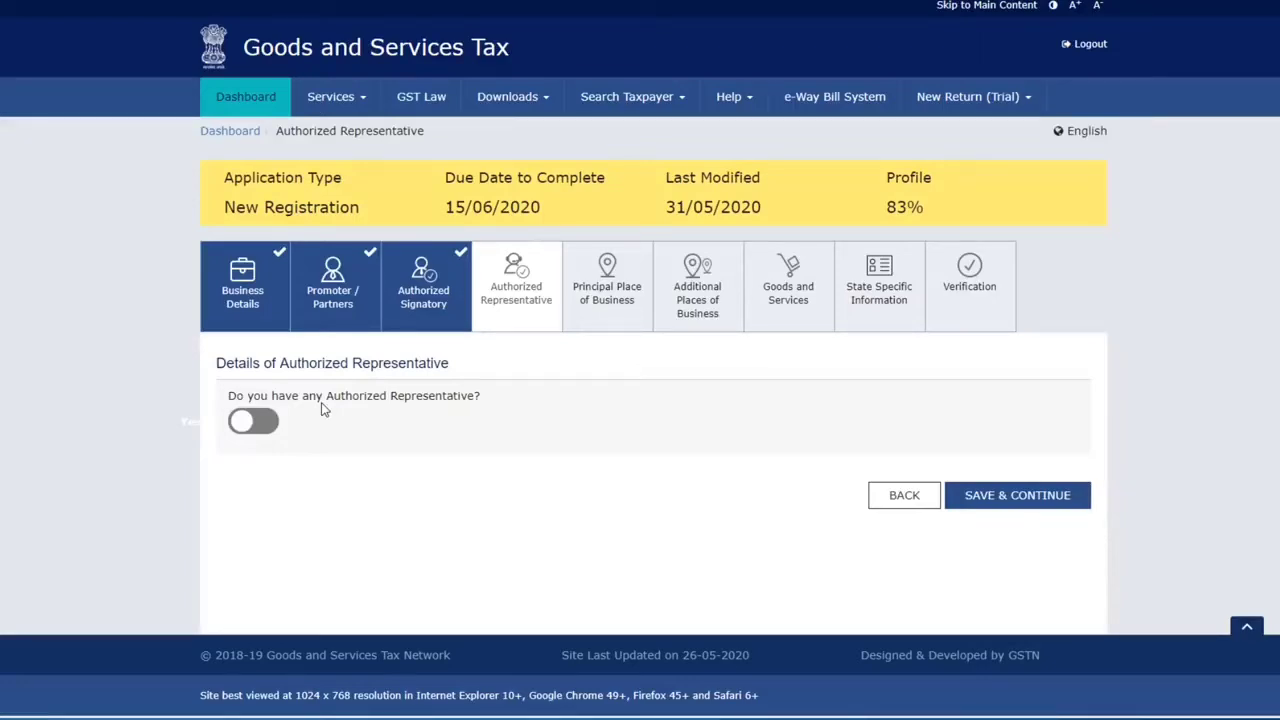
Step: Leave 'Do you have any Authorized Representative?' switched off and save the step
left_click(268, 424)
scroll(397, 471, "down", 3)
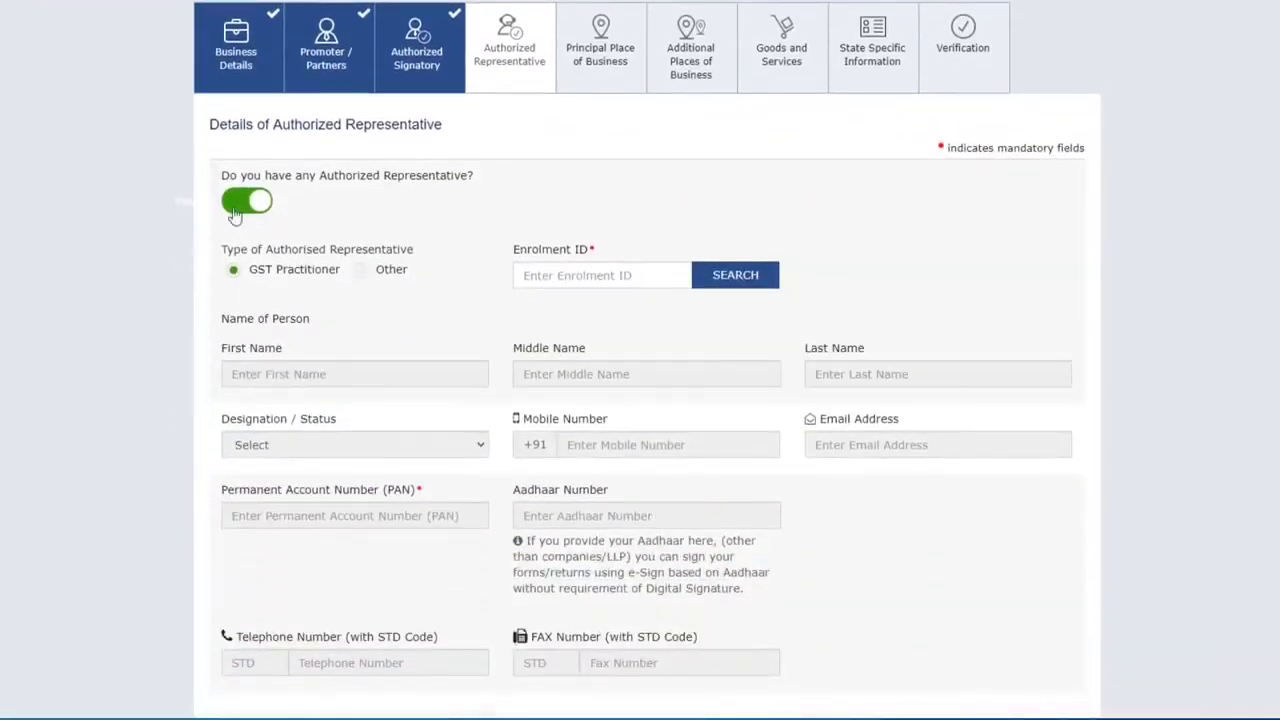
left_click(240, 204)
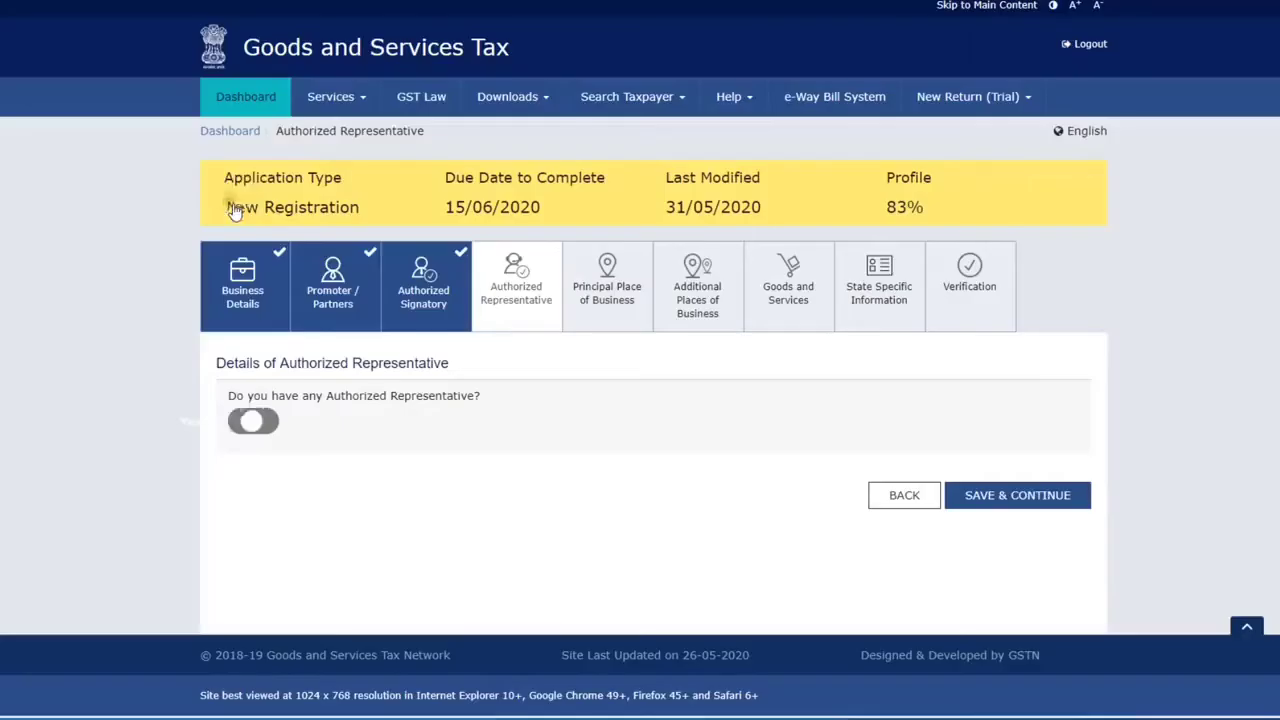
left_click(1019, 505)
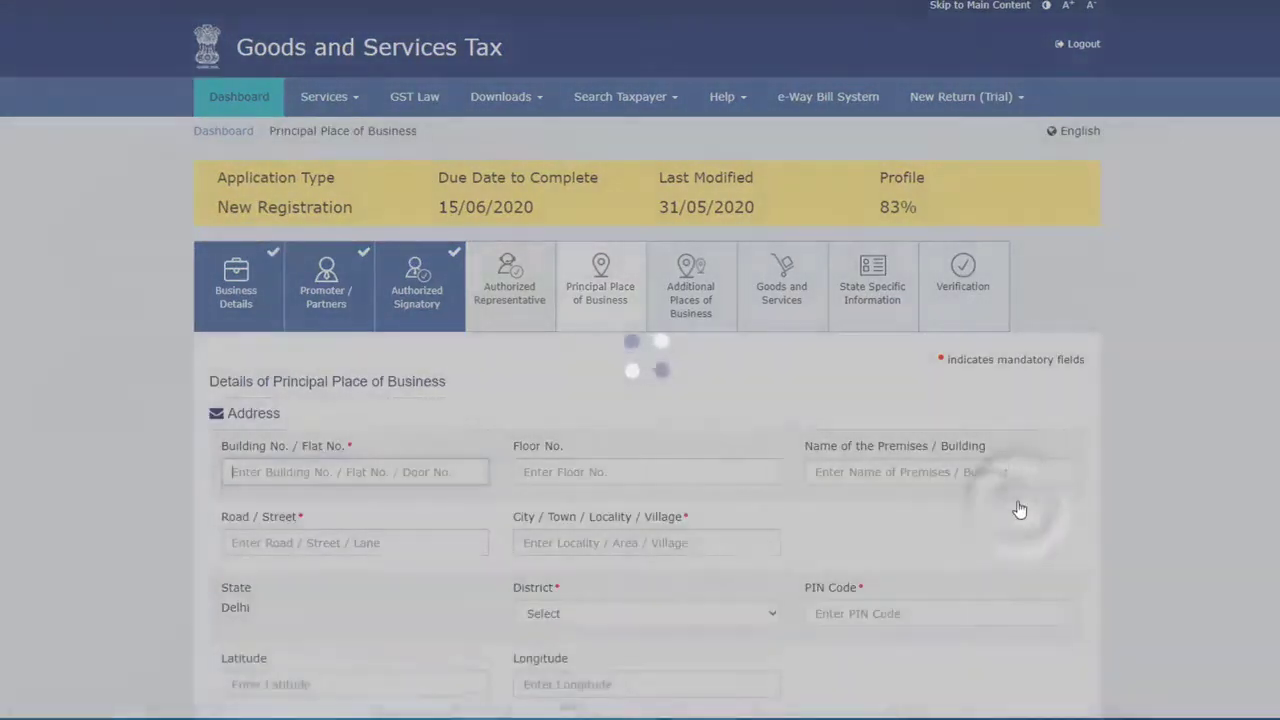
Step: Choose West Delhi as the district and Rented as the nature of possession of premises
scroll(697, 406, "down", 2)
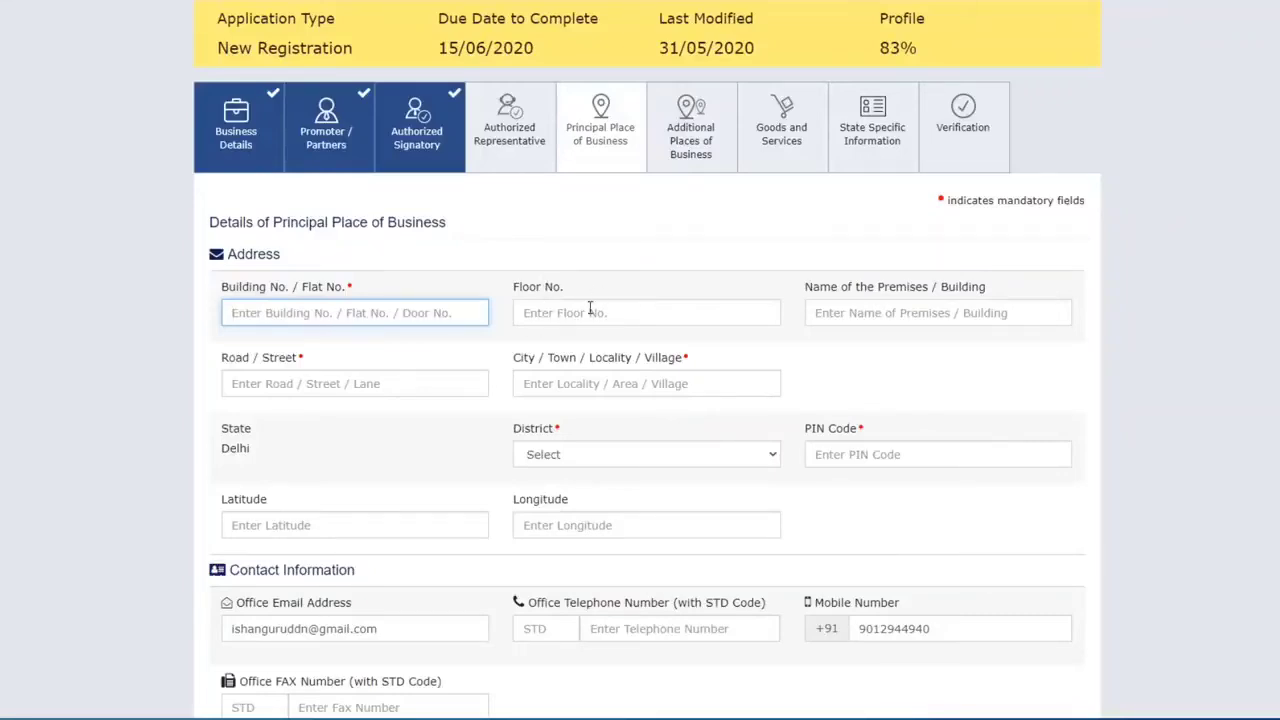
scroll(590, 309, "down", 1)
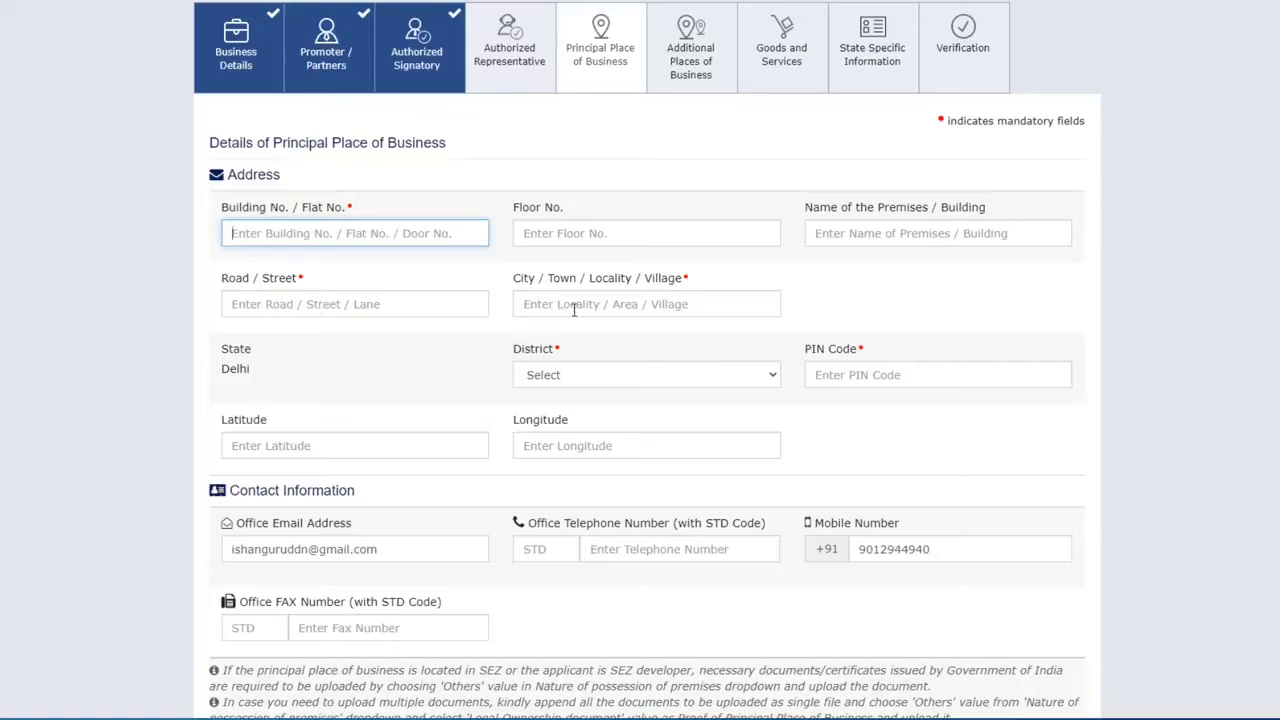
scroll(649, 309, "down", 1)
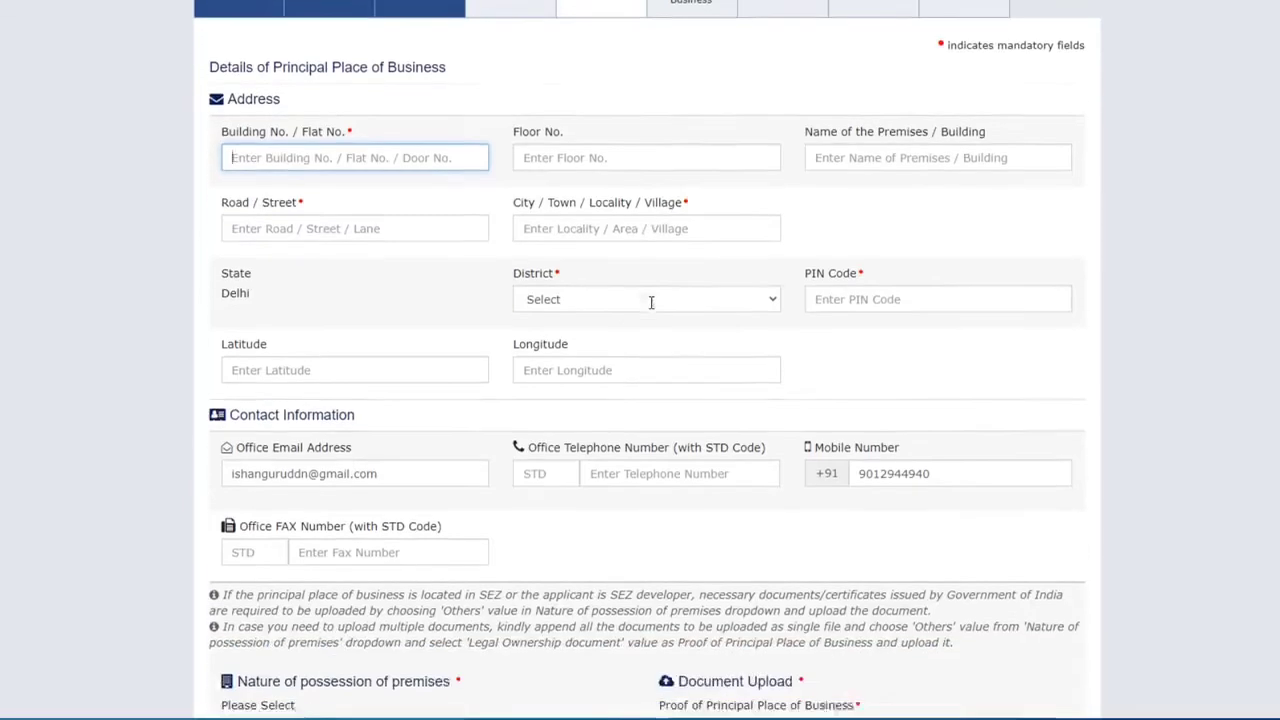
left_click(597, 295)
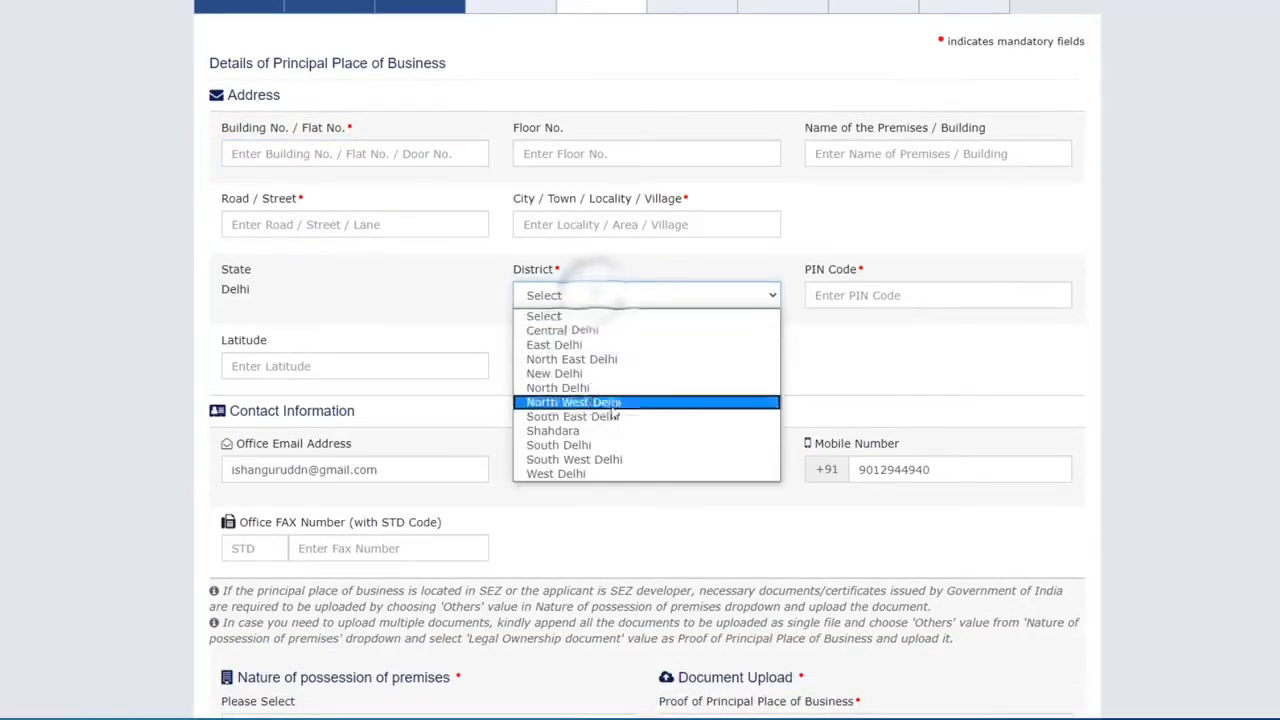
left_click(600, 465)
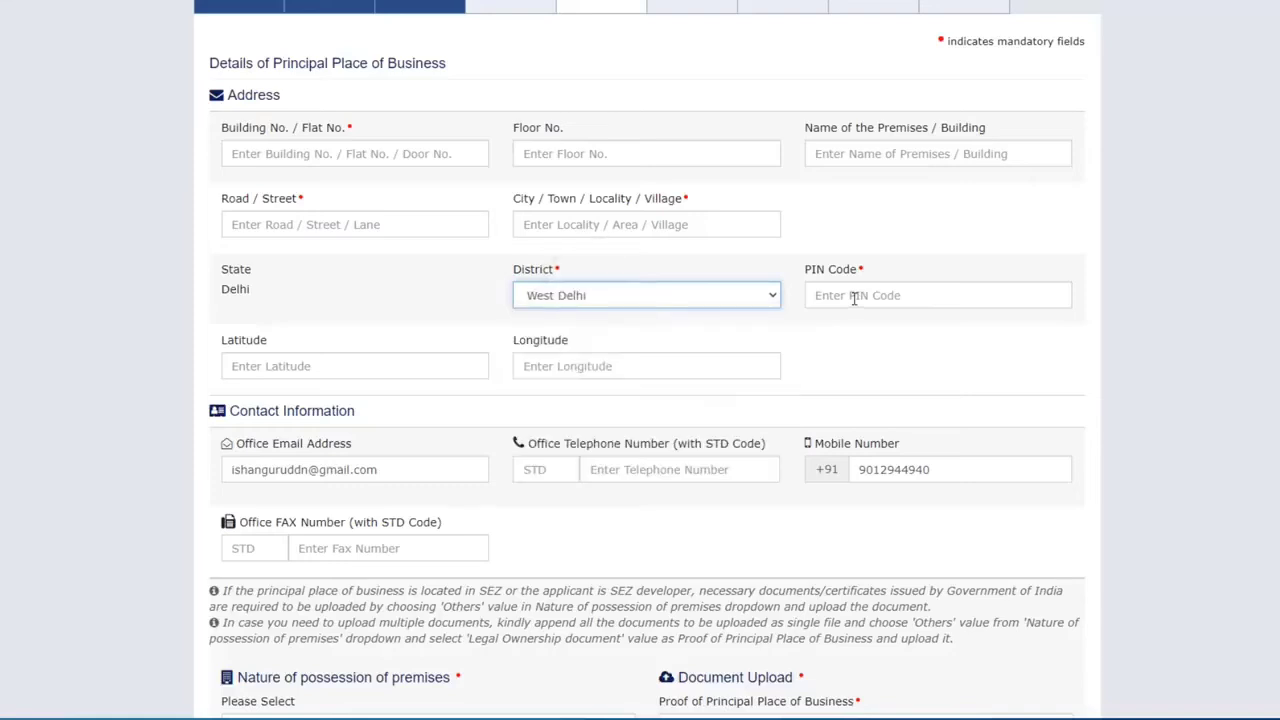
scroll(320, 290, "down", 4)
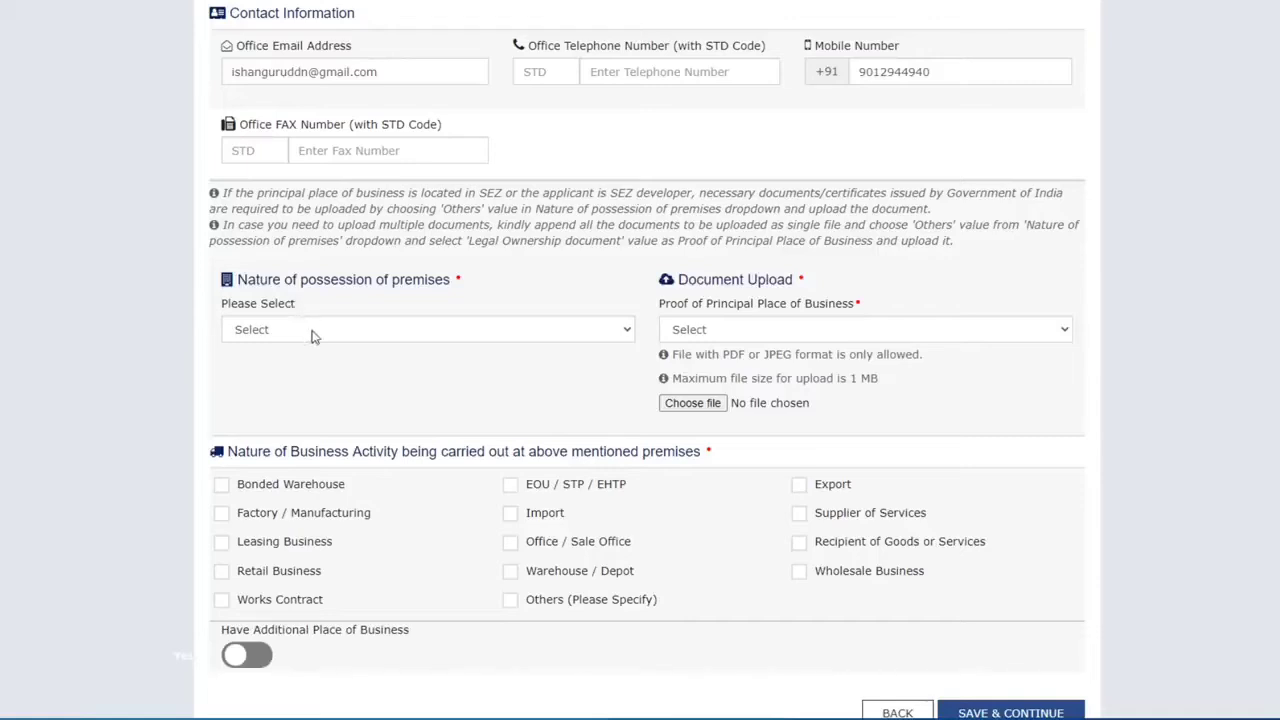
left_click(313, 333)
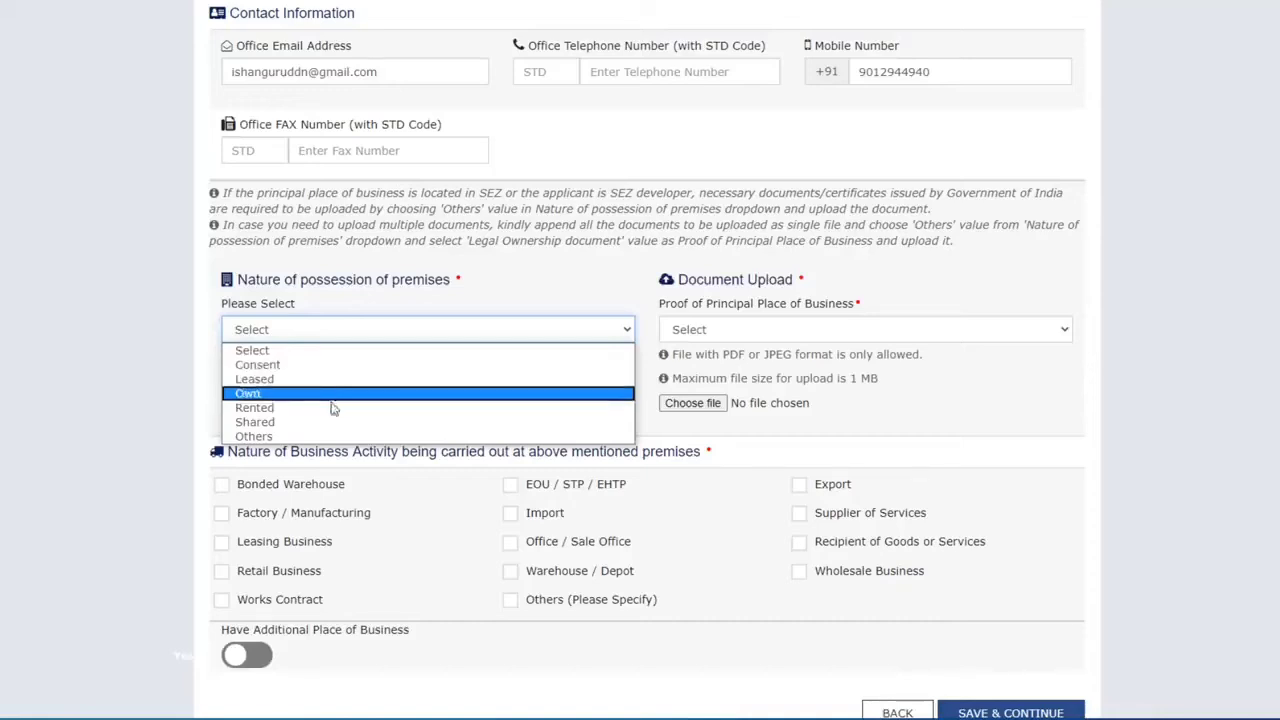
left_click(327, 408)
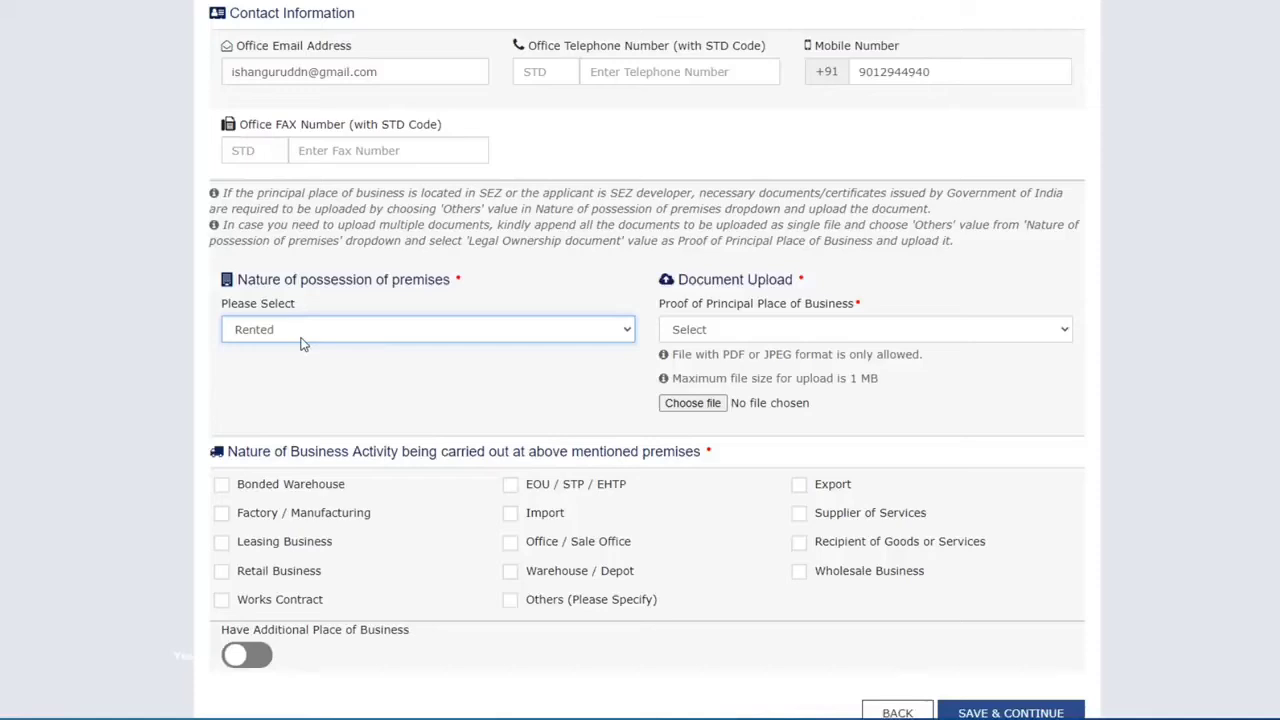
left_click(785, 330)
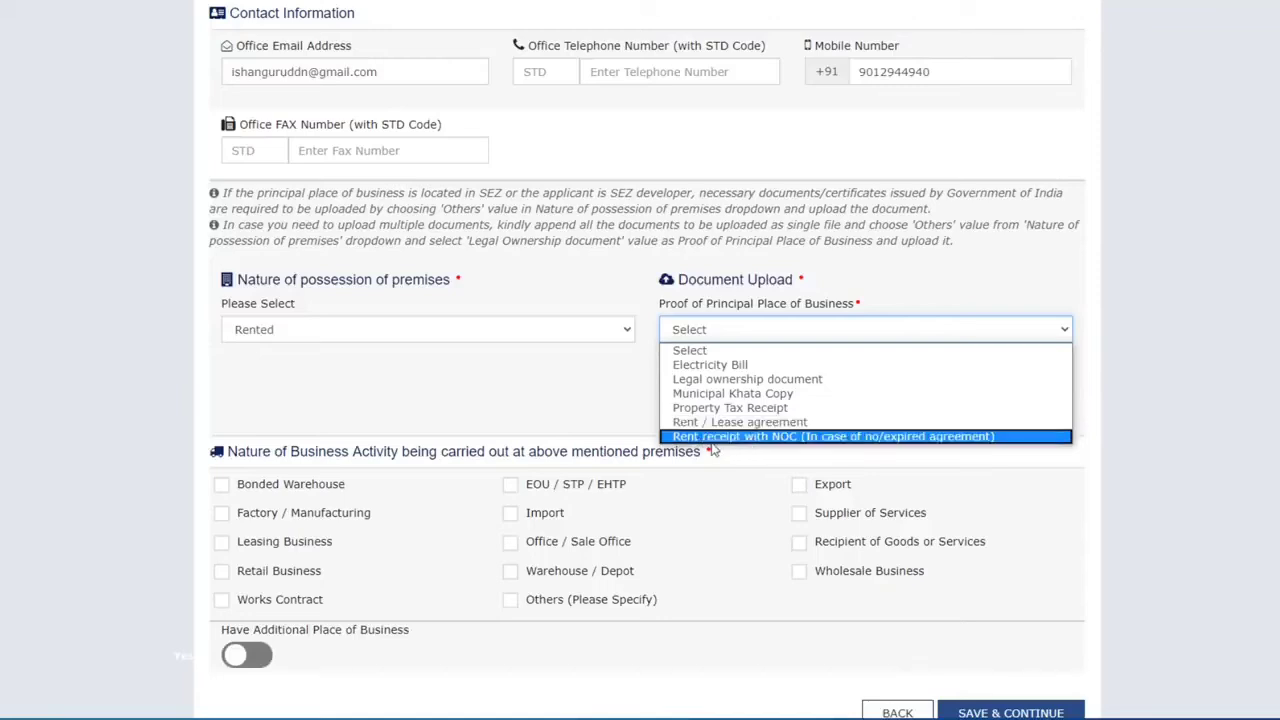
Step: Upload the 'rent' file as the Rent / Lease agreement proof of principal place
left_click(776, 422)
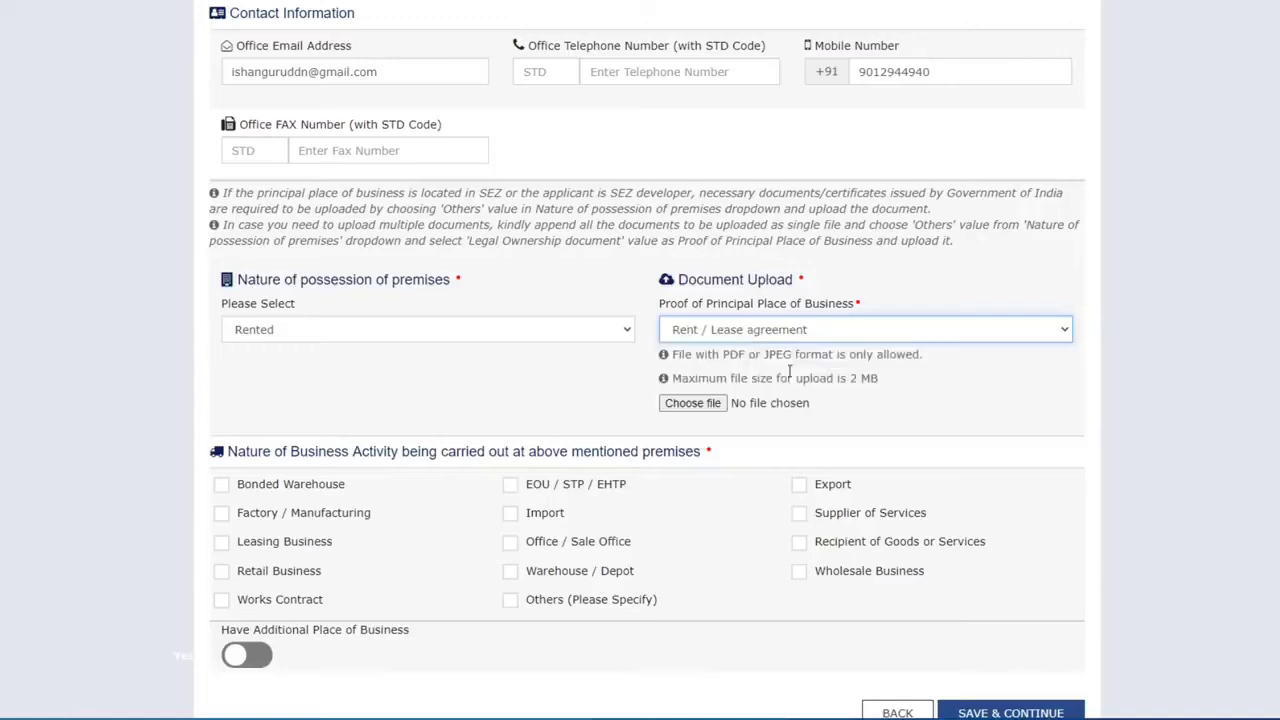
left_click(705, 410)
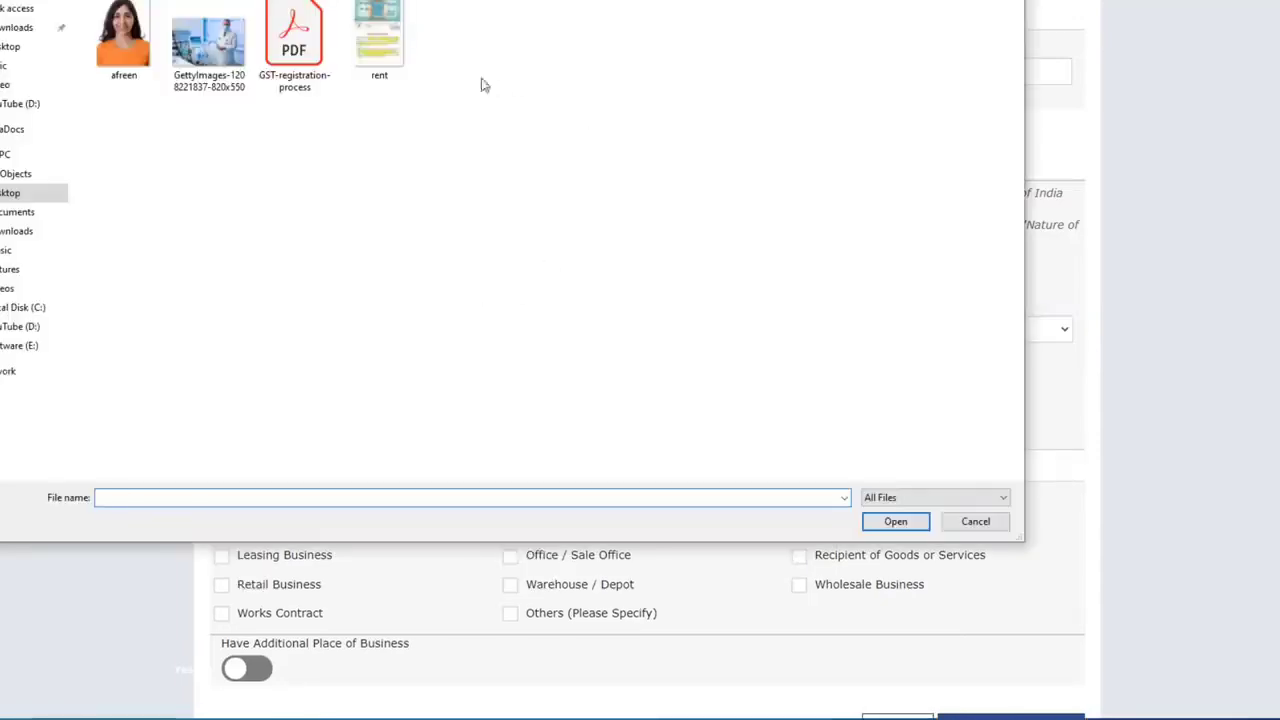
left_click(395, 37)
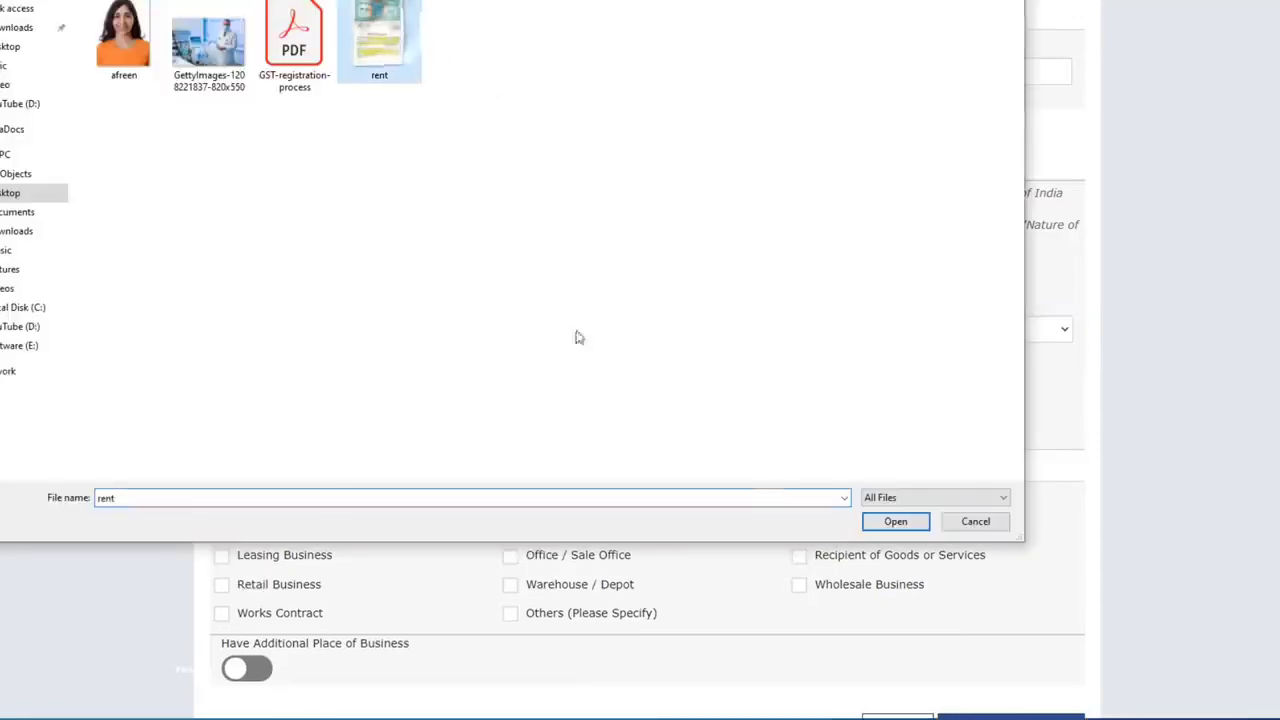
left_click(886, 526)
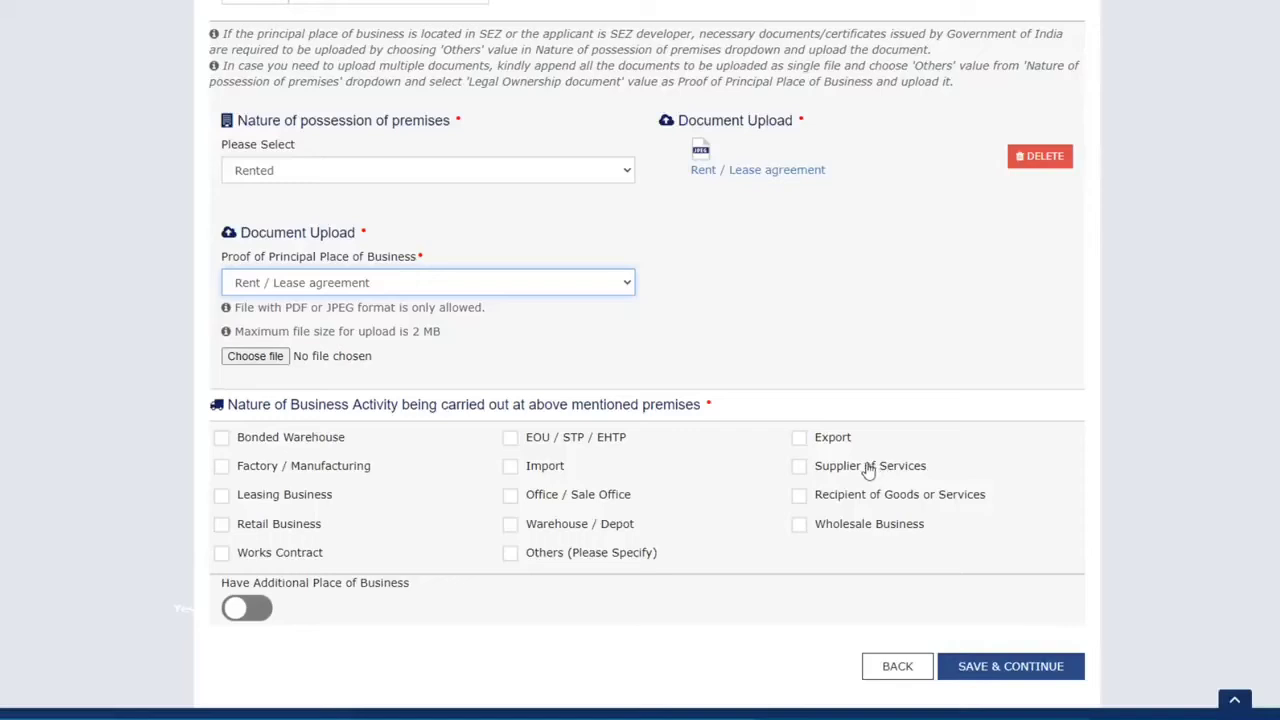
Step: Tick Wholesale Business, leave Additional Place of Business off, and save the principal place details
left_click(800, 527)
scroll(505, 485, "down", 1)
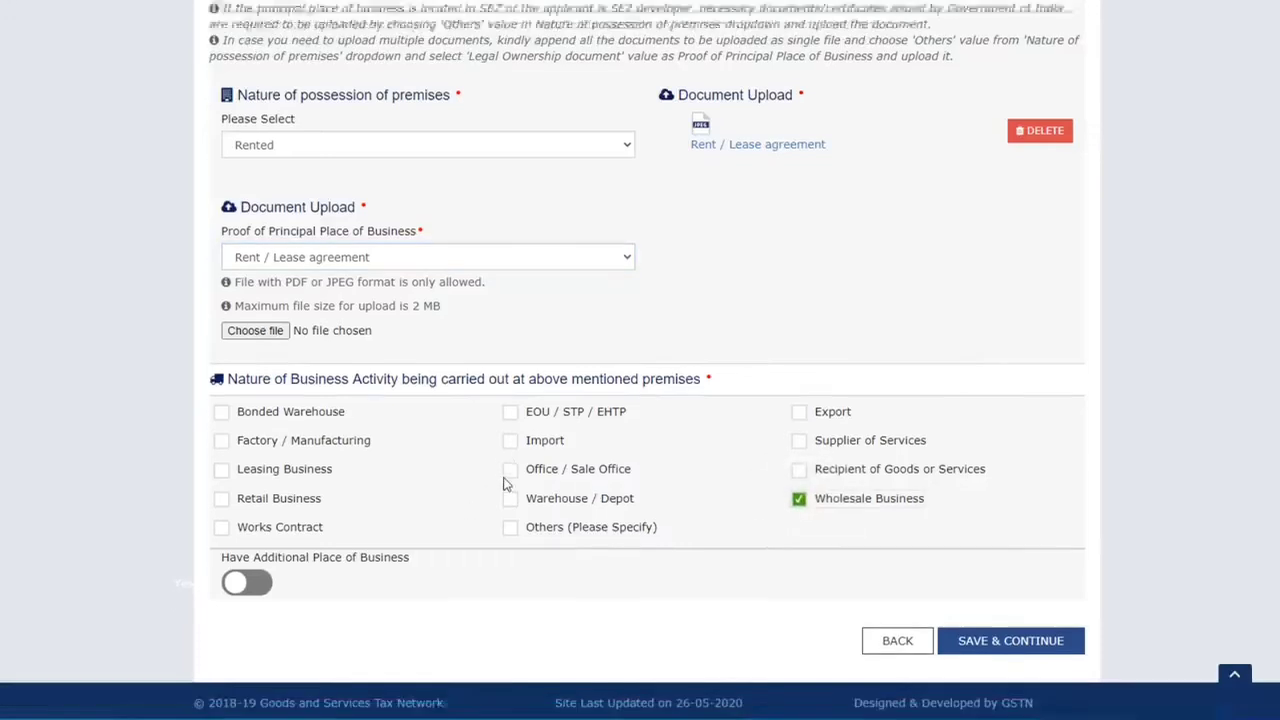
scroll(505, 485, "down", 1)
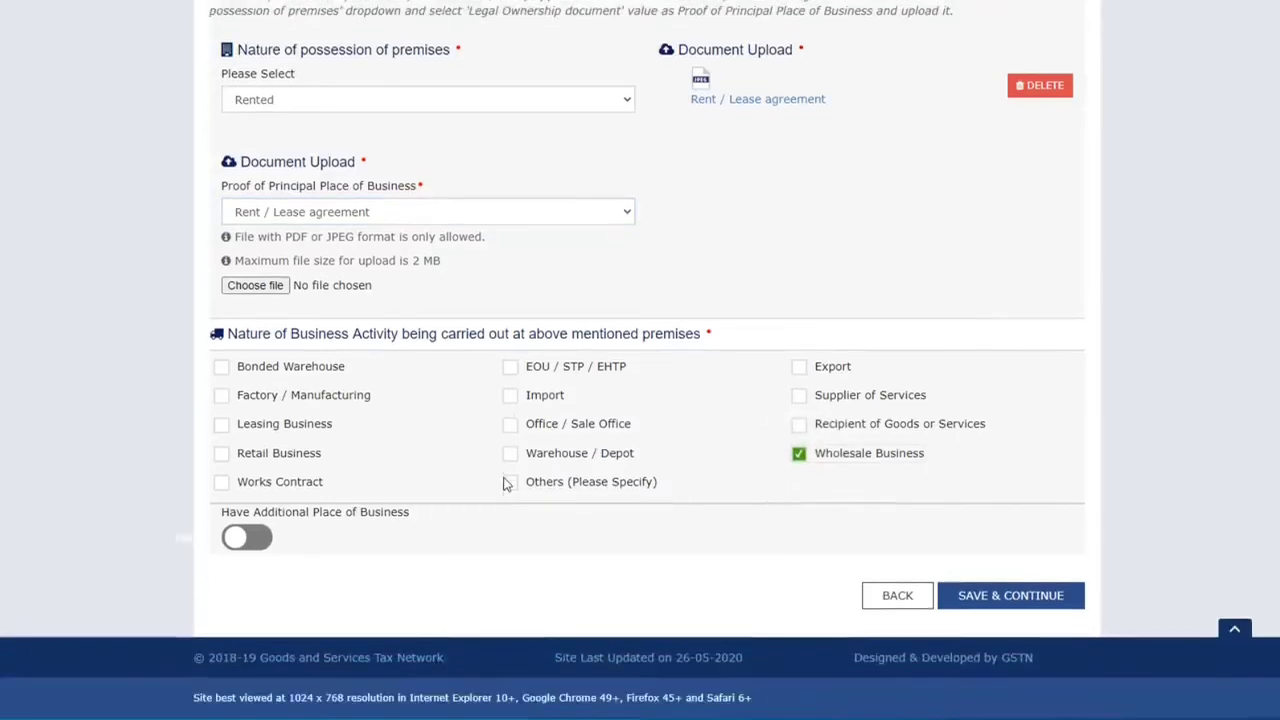
left_click(264, 539)
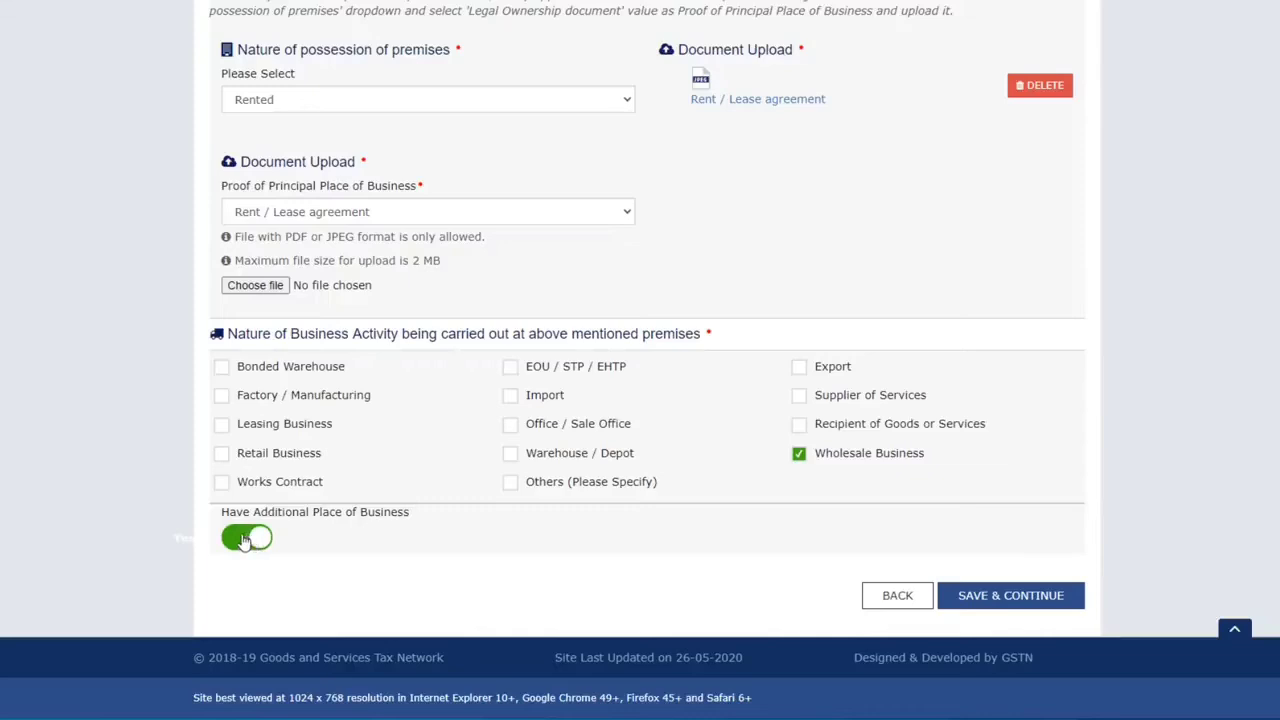
left_click(244, 541)
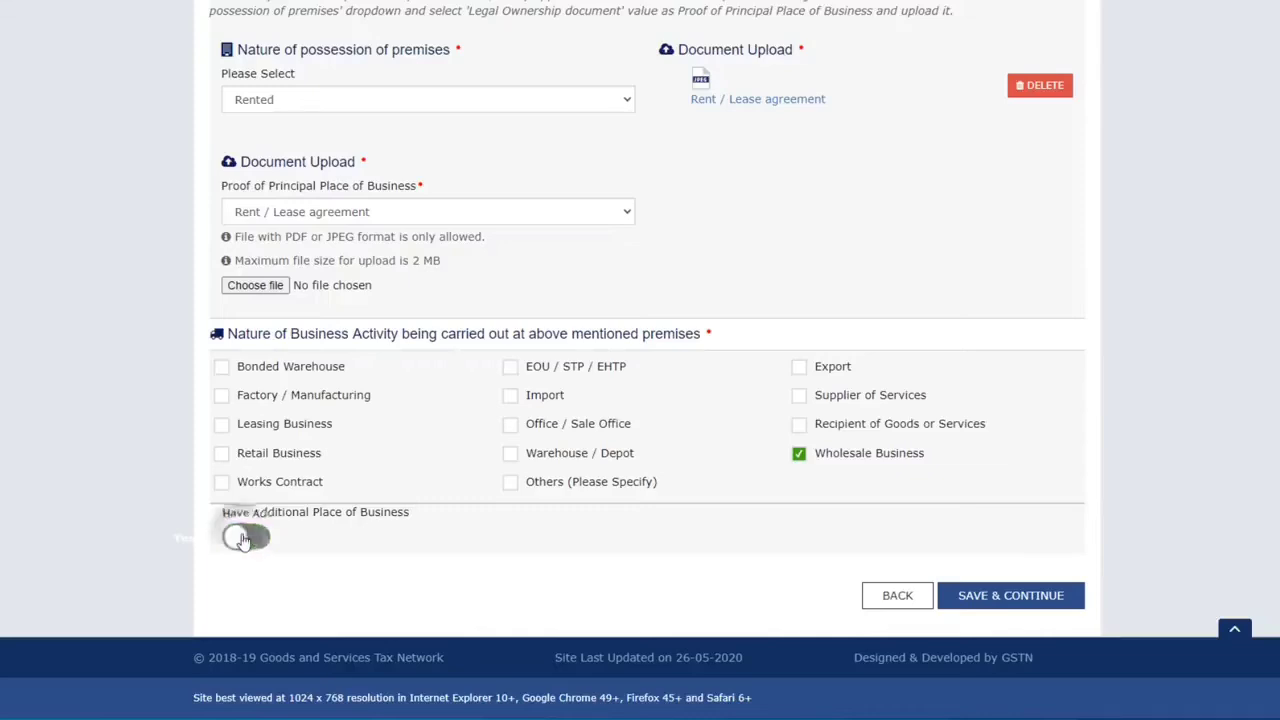
left_click(1010, 595)
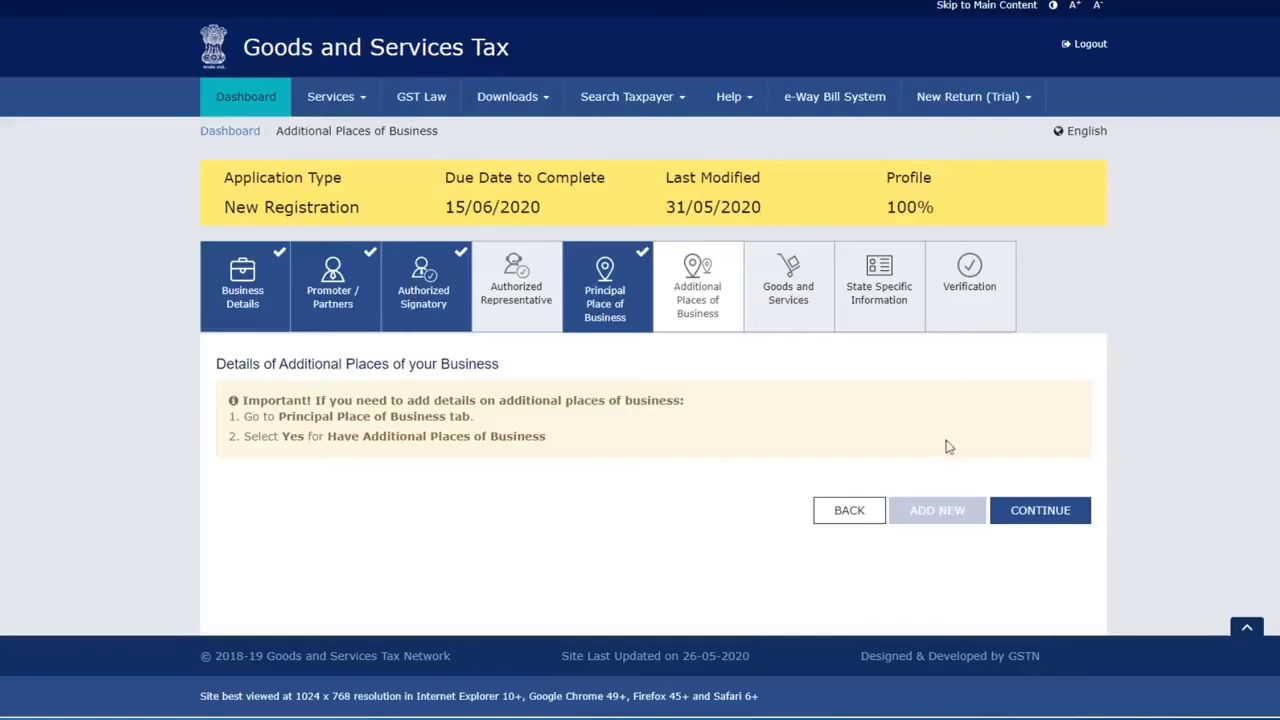
Step: Continue to Goods and Services and switch between its Goods and Services sections
left_click(1052, 515)
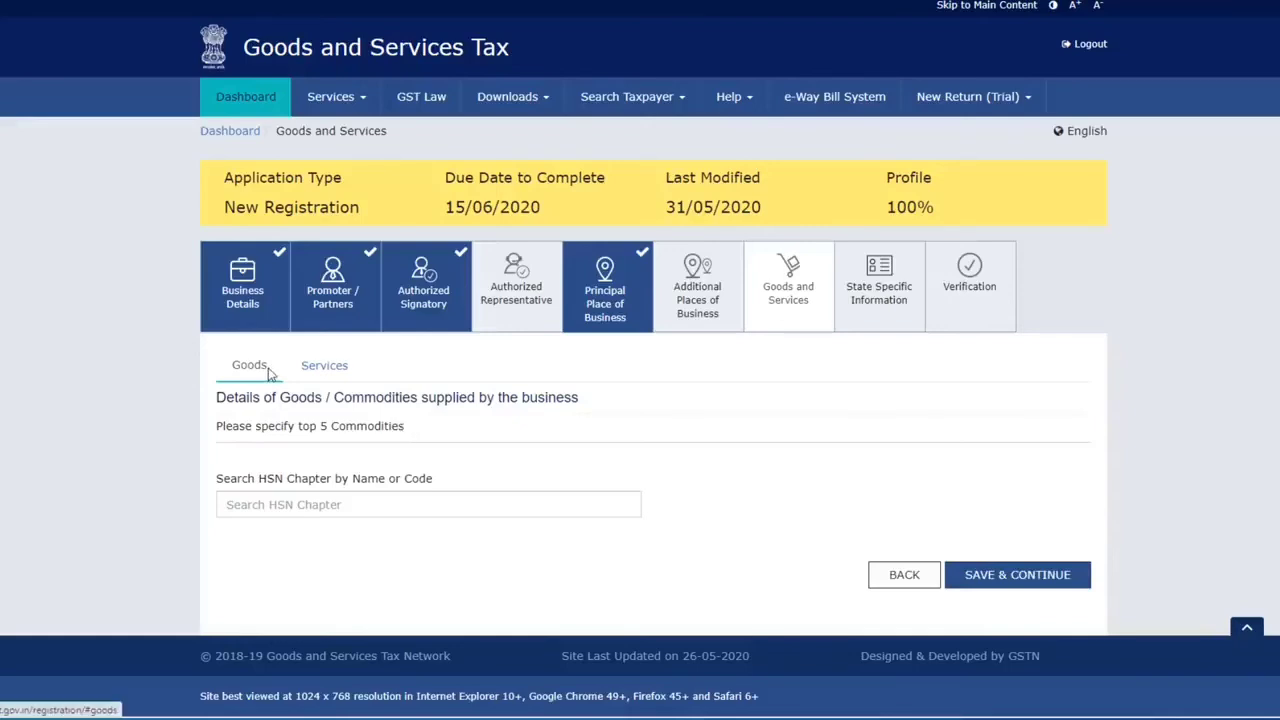
left_click(330, 368)
left_click(270, 380)
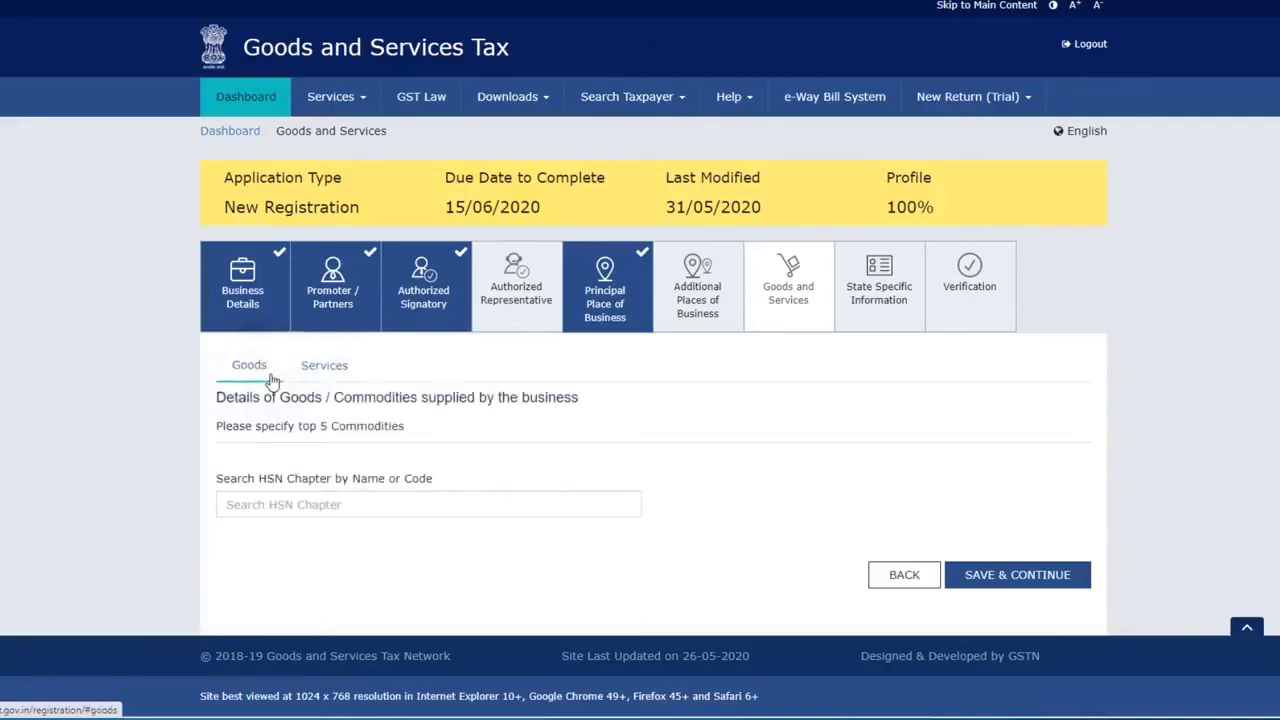
left_click(325, 370)
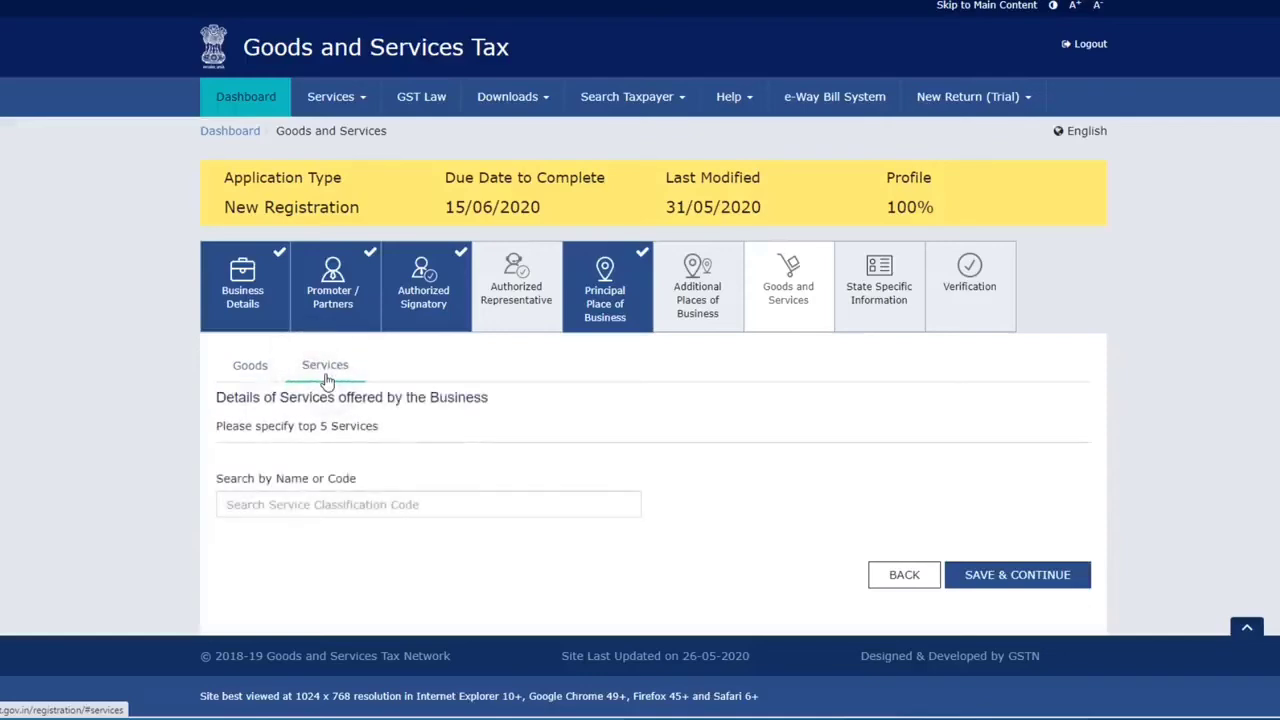
left_click(258, 370)
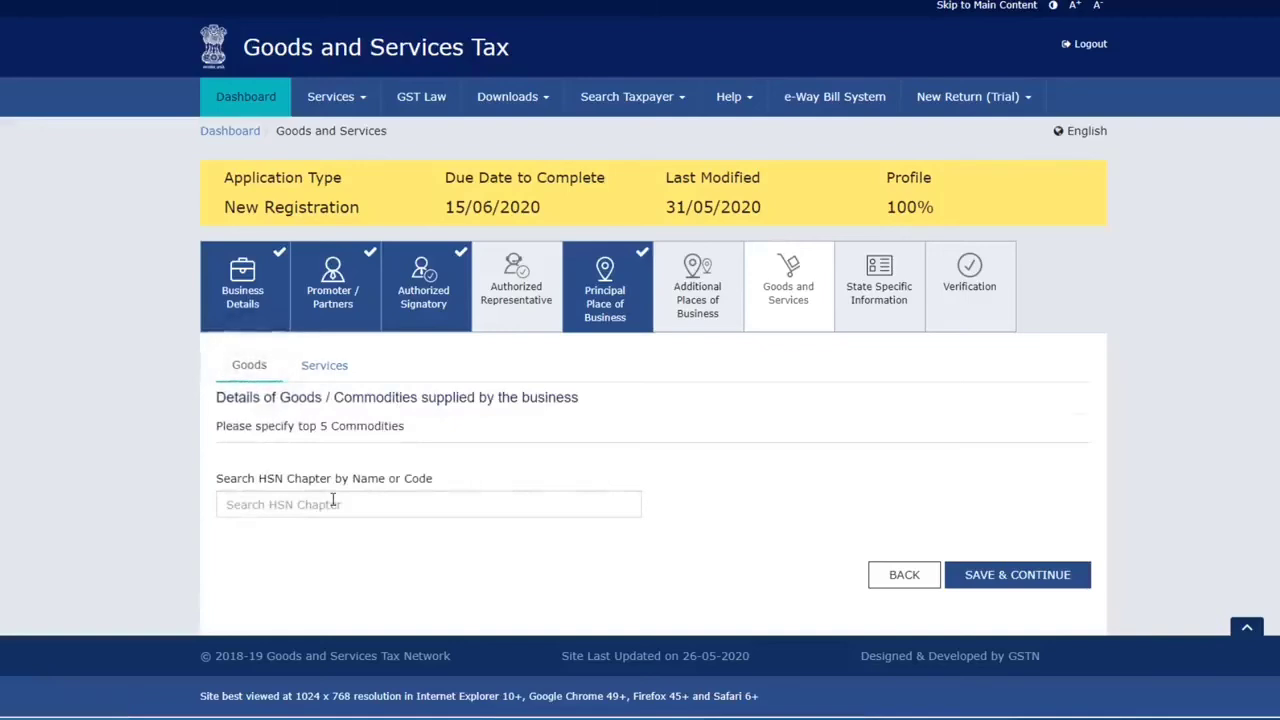
Step: Search HSN for 'sho' and add 64035111 men's leather shoes to the goods list
left_click(333, 502)
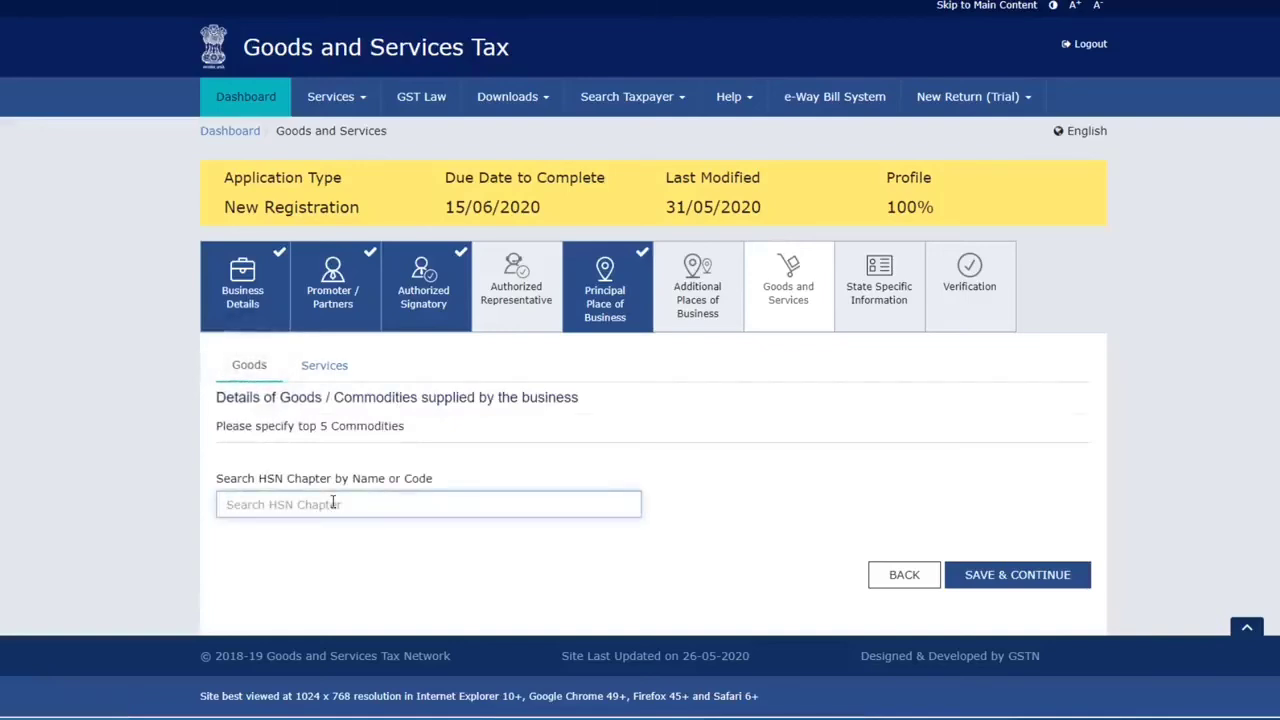
type("shoes")
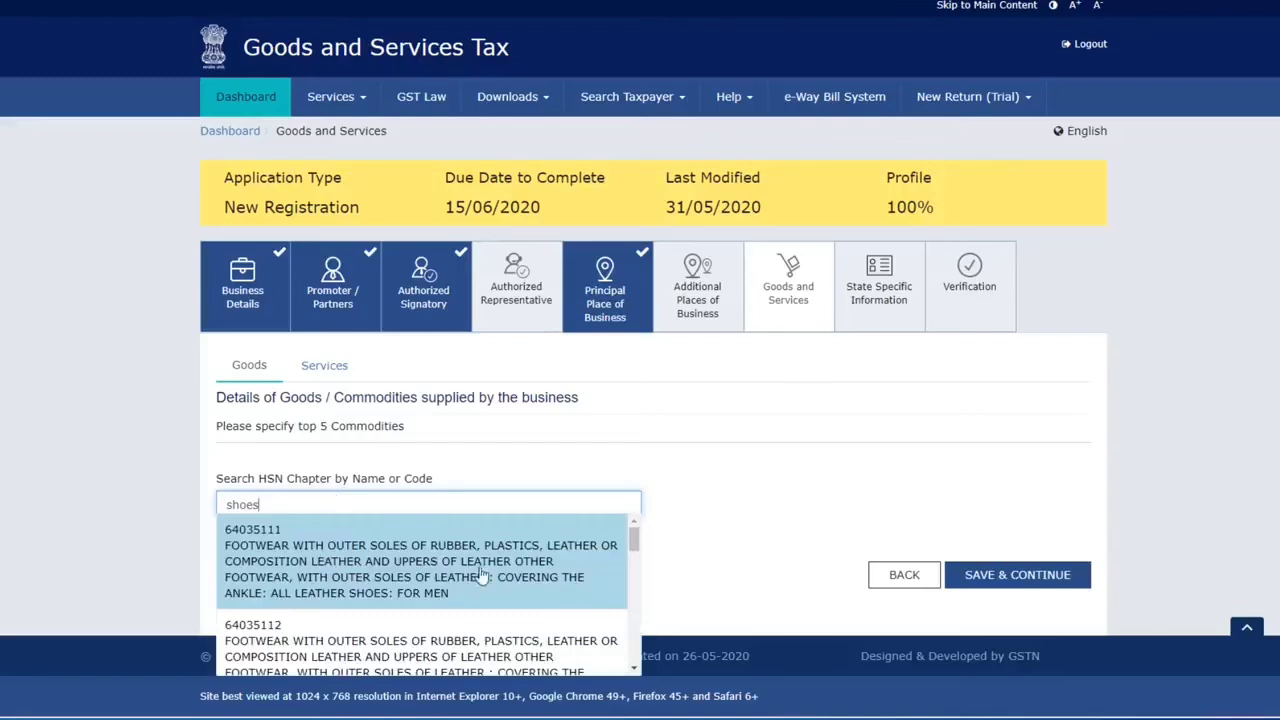
scroll(407, 575, "down", 1)
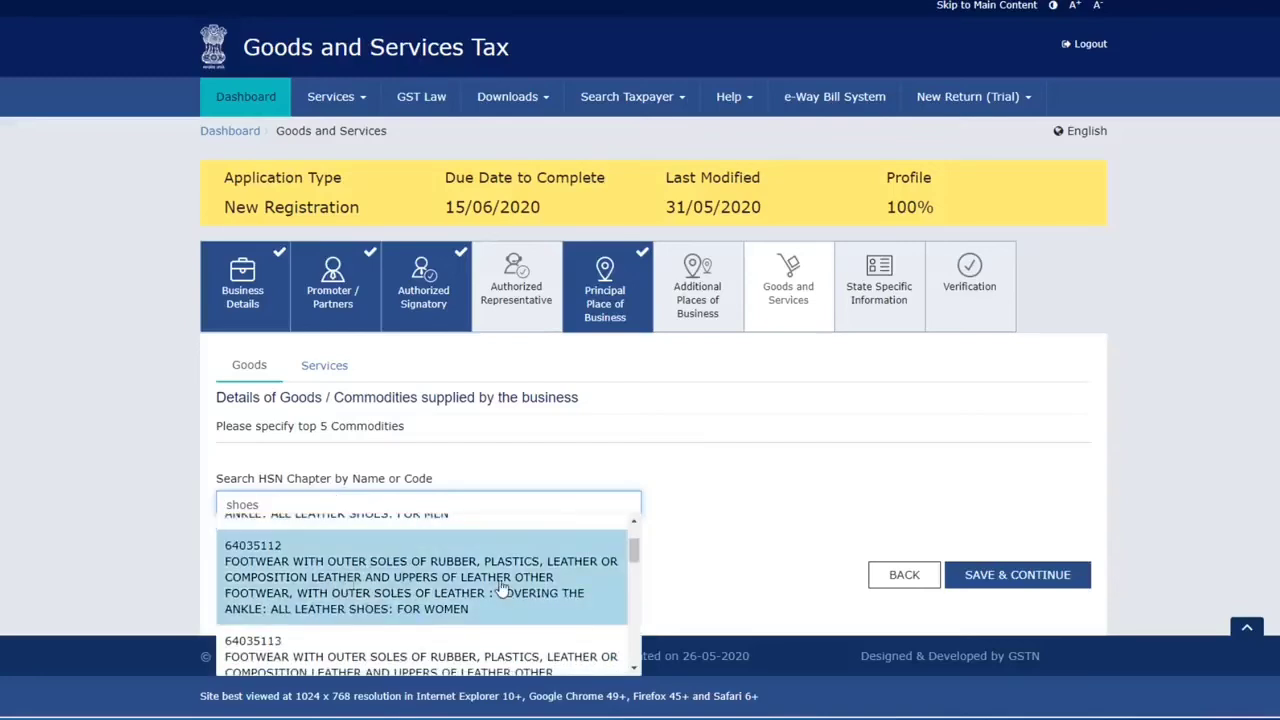
scroll(503, 590, "down", 2)
scroll(500, 560, "up", 3)
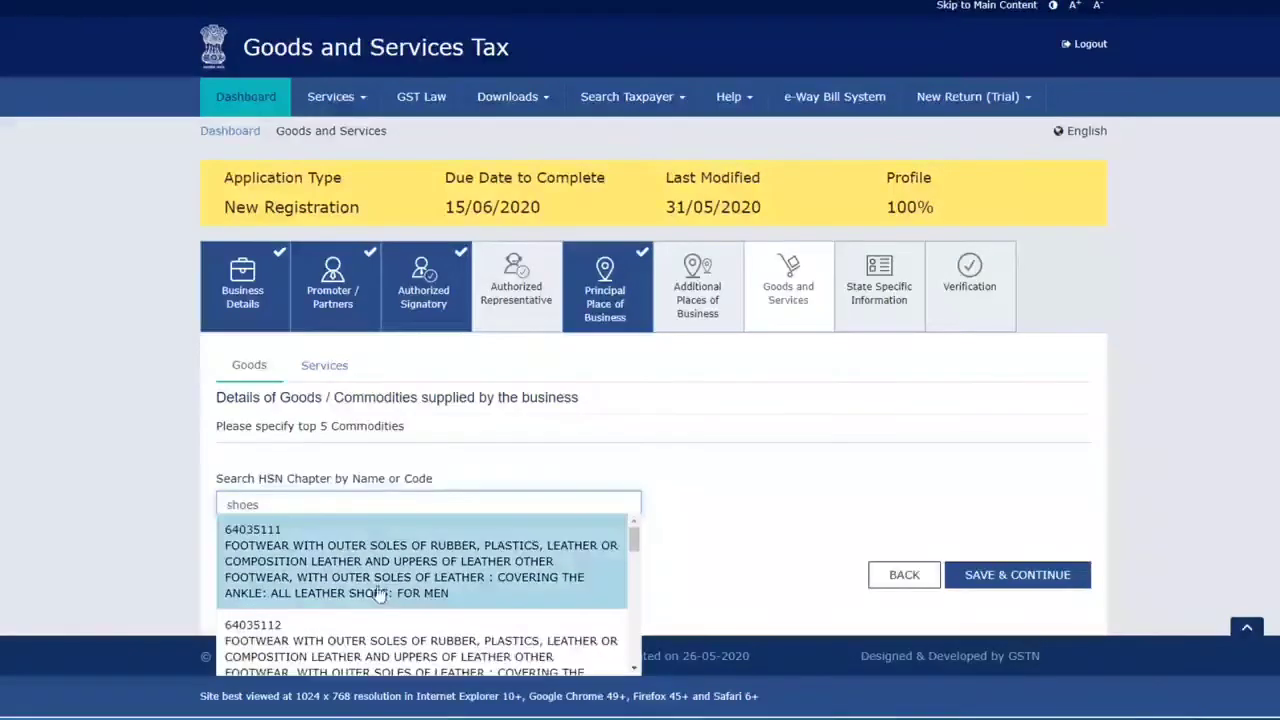
left_click(376, 570)
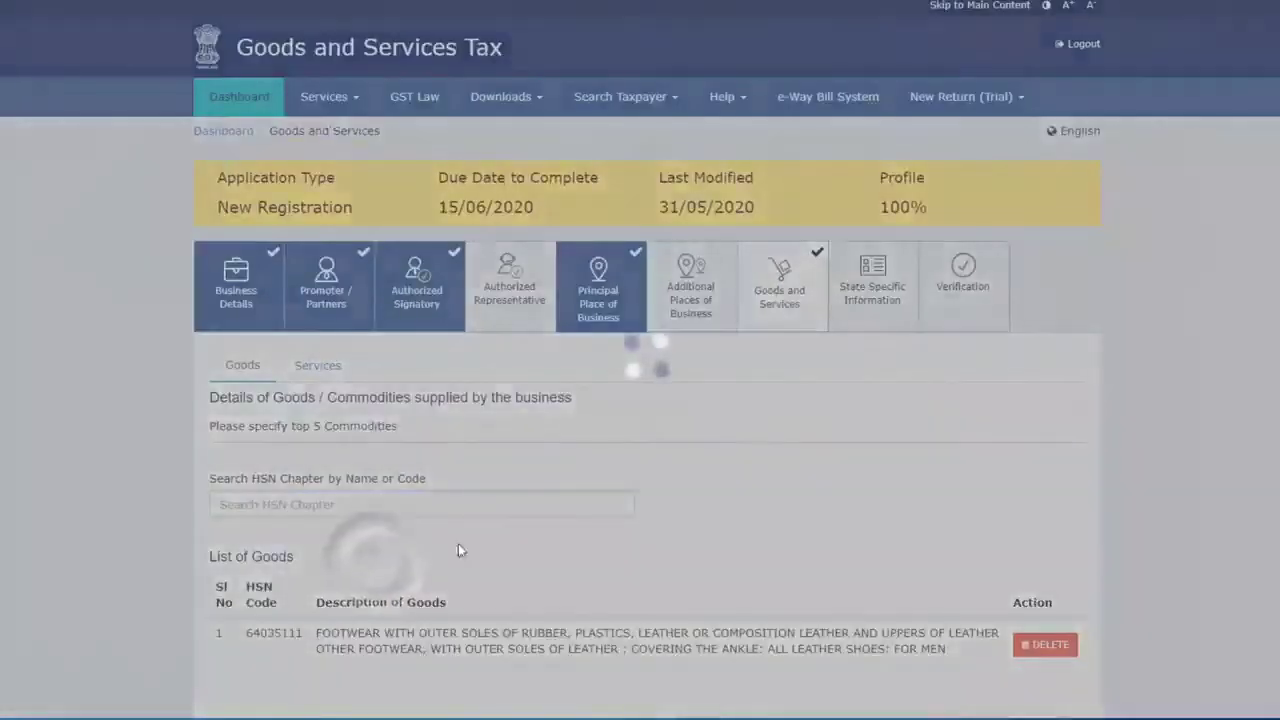
Step: Save the goods list and continue to State Specific Information
scroll(285, 640, "down", 1)
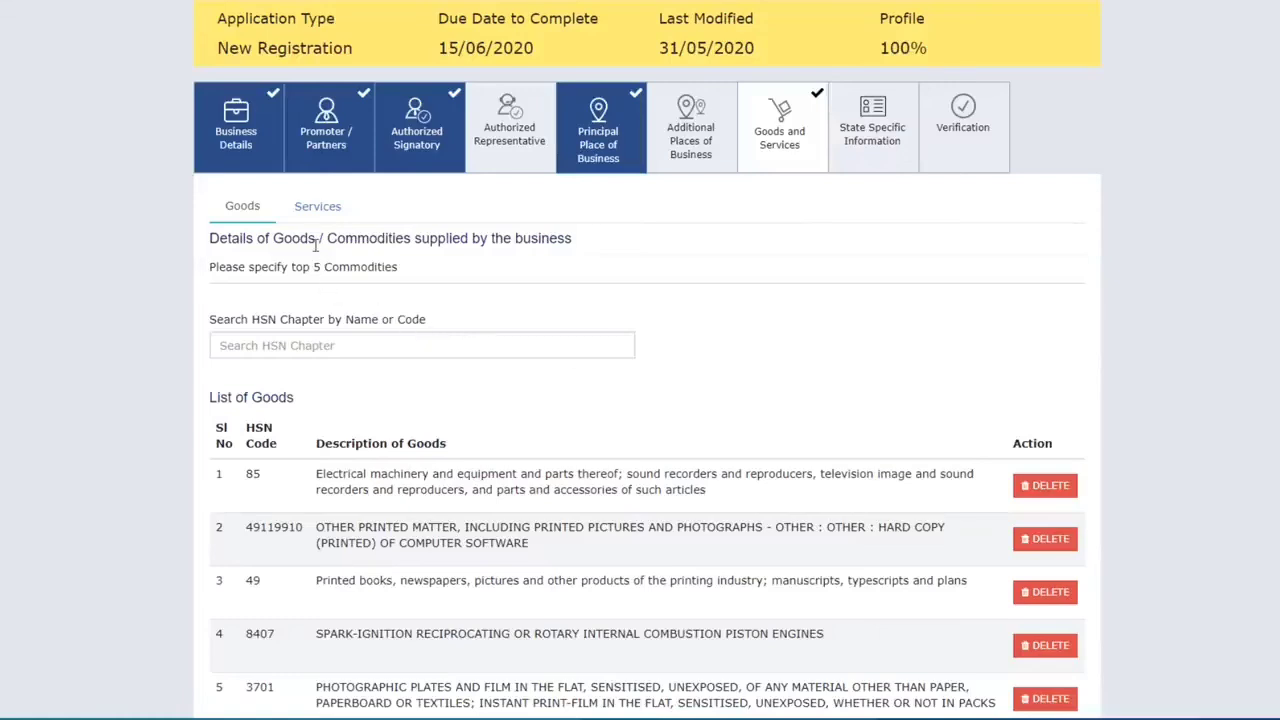
scroll(740, 468, "down", 2)
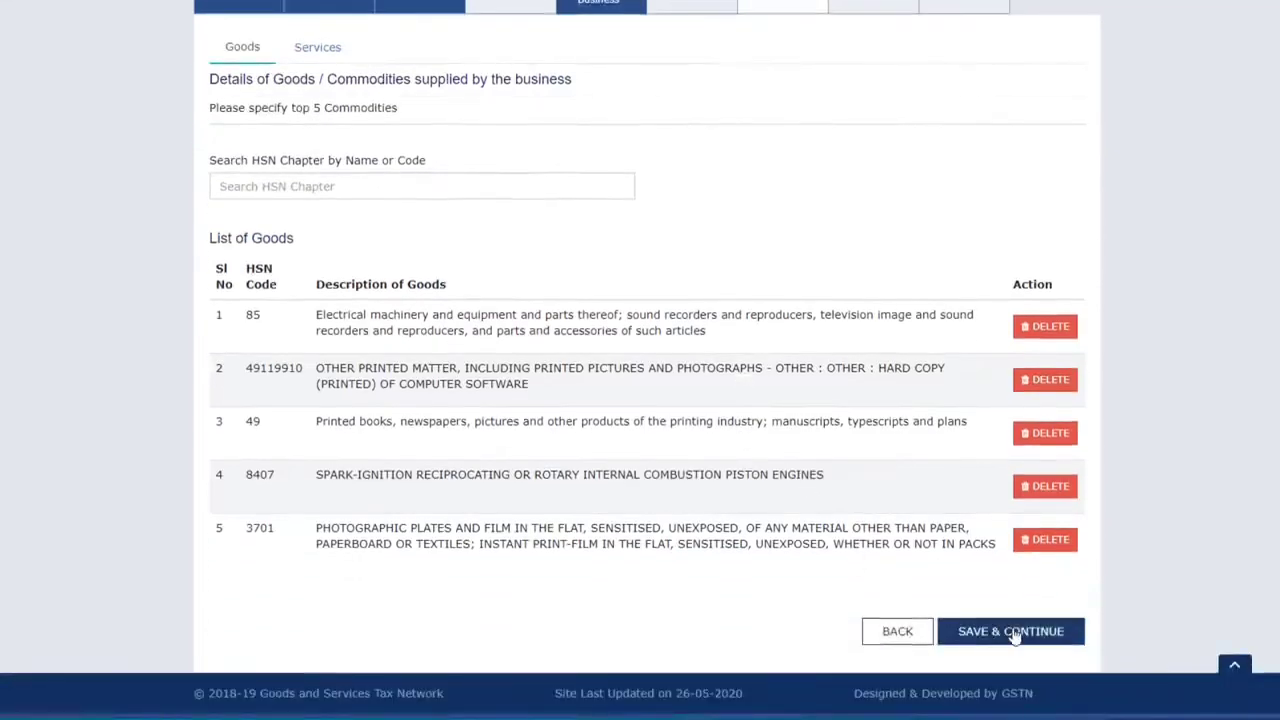
left_click(1012, 632)
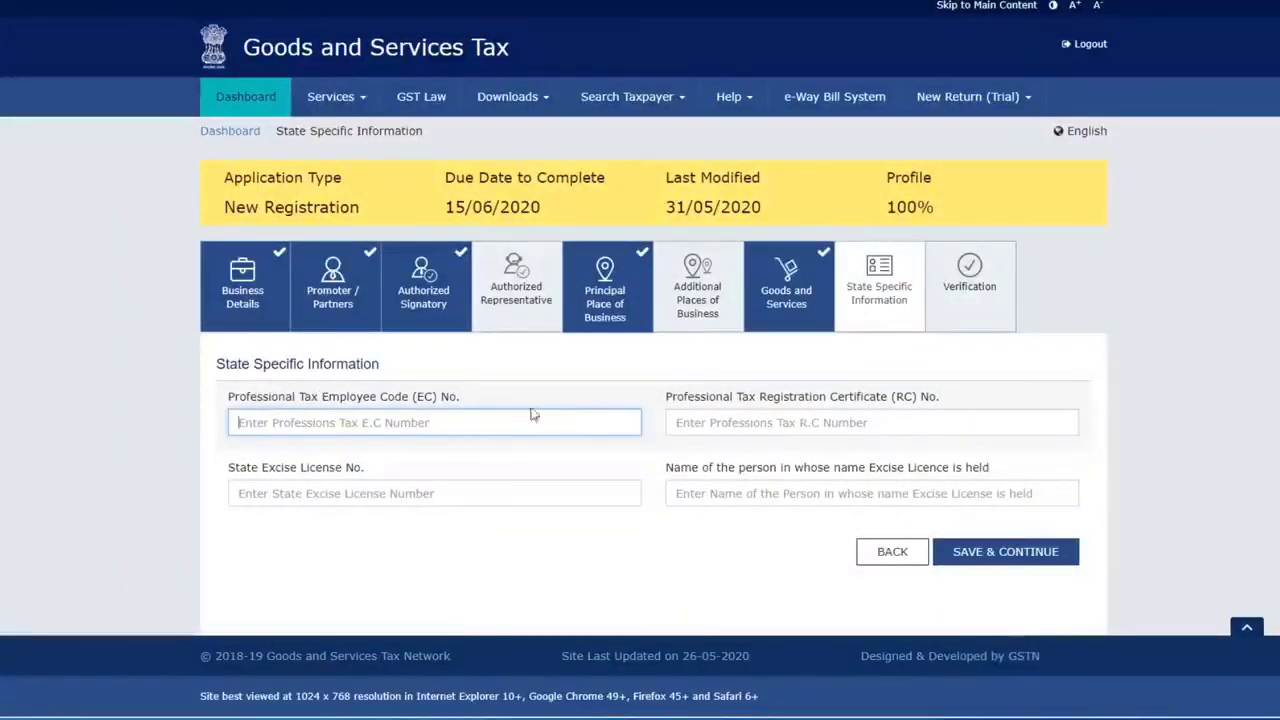
Step: Save State Specific Information, tick the verification declaration, and select the authorized signatory
left_click(1018, 562)
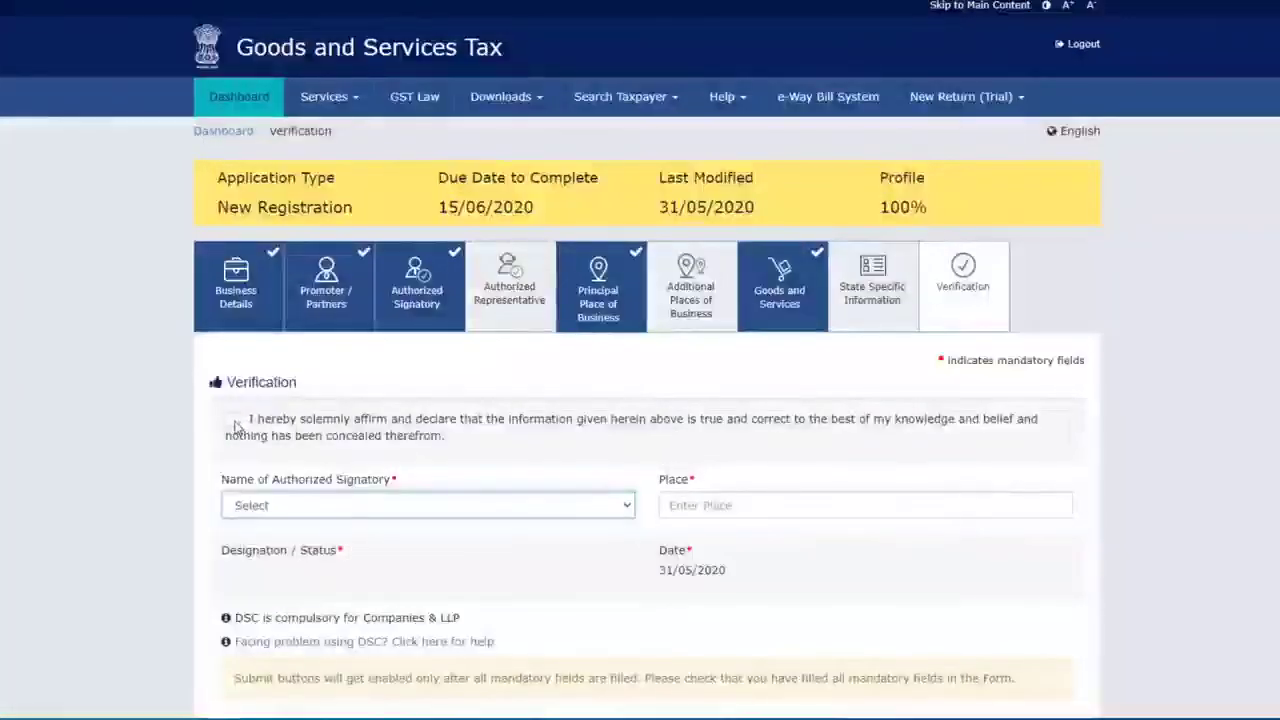
left_click(234, 422)
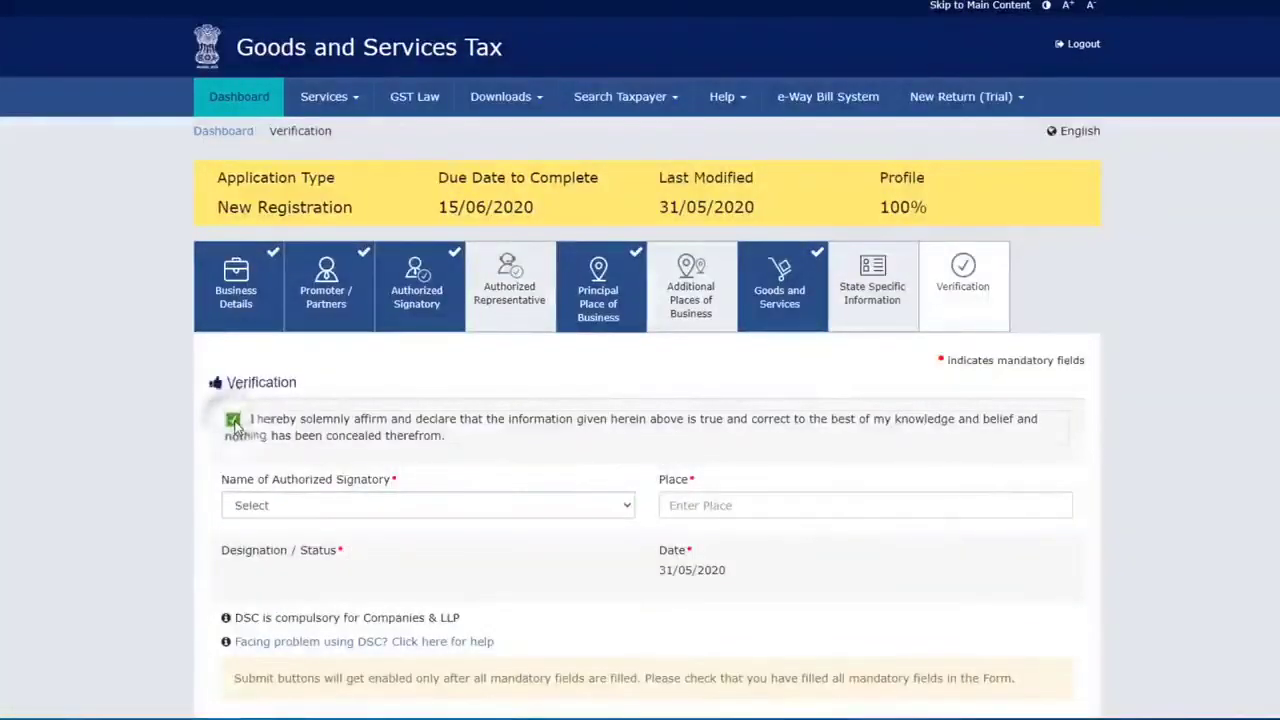
scroll(440, 445, "down", 1)
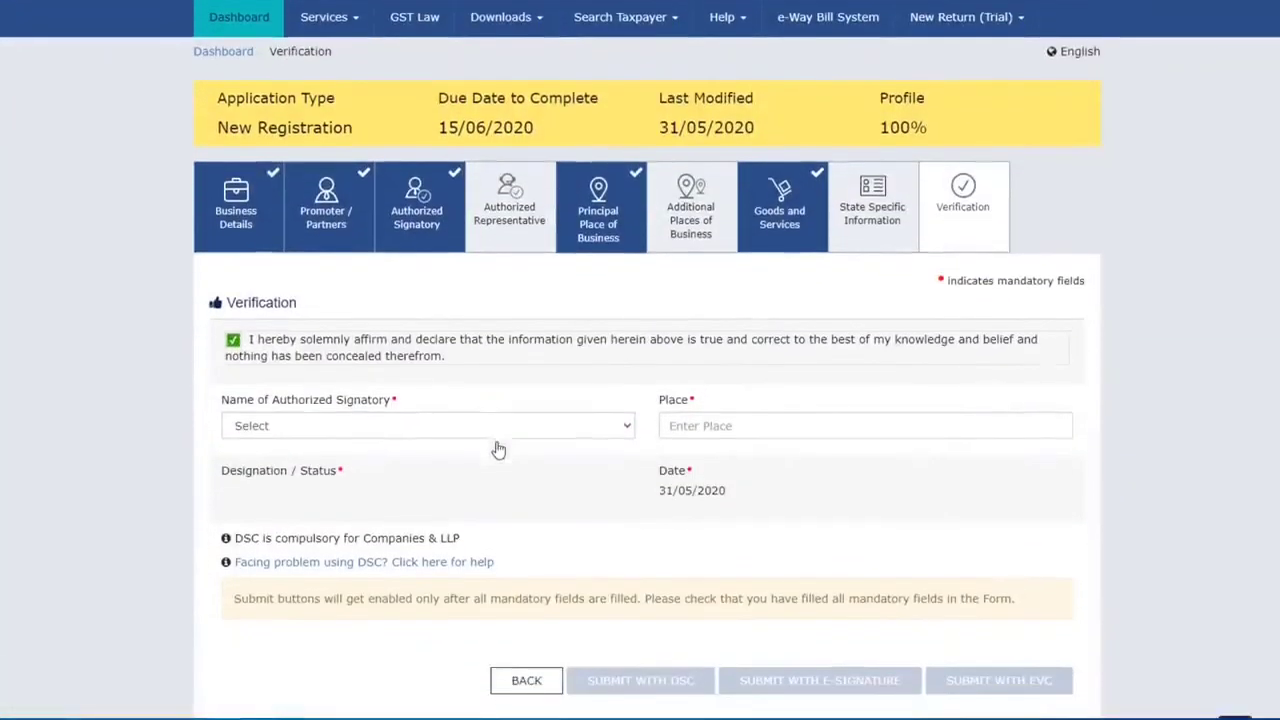
left_click(283, 428)
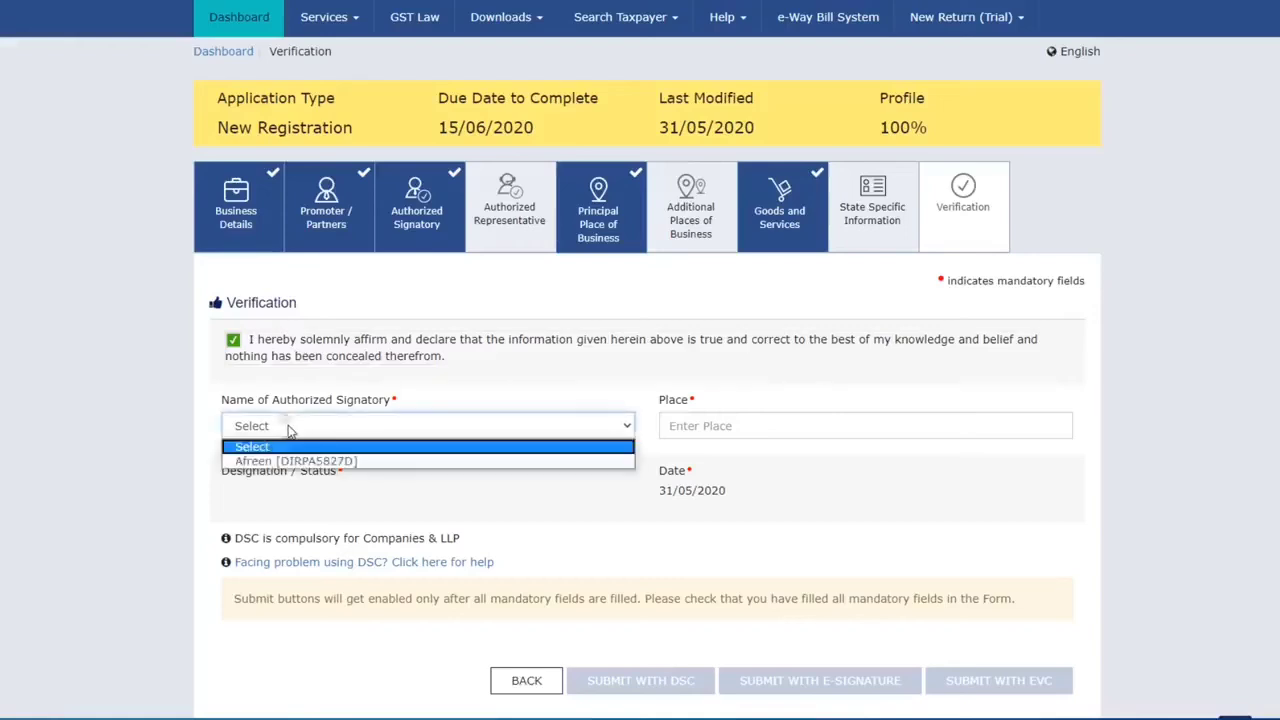
left_click(300, 461)
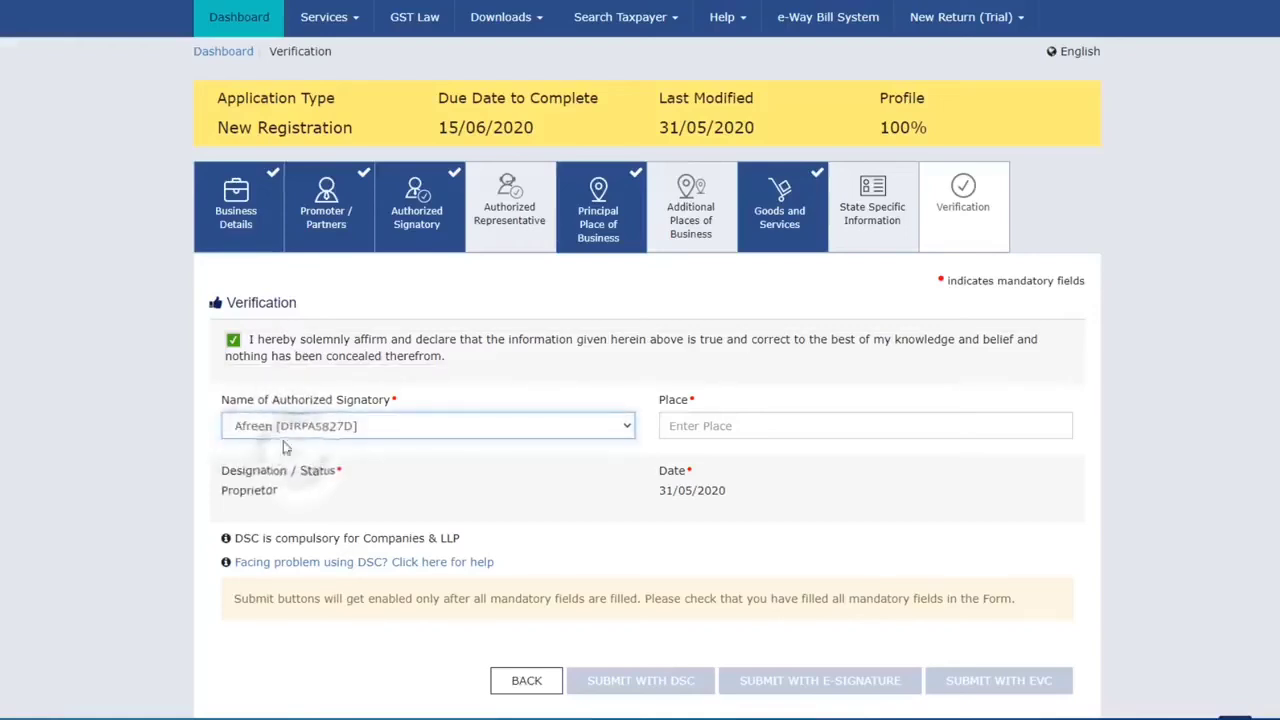
Step: Enter Delhi as the place of verification and submit the application with EVC
left_click(729, 426)
type("Delhi")
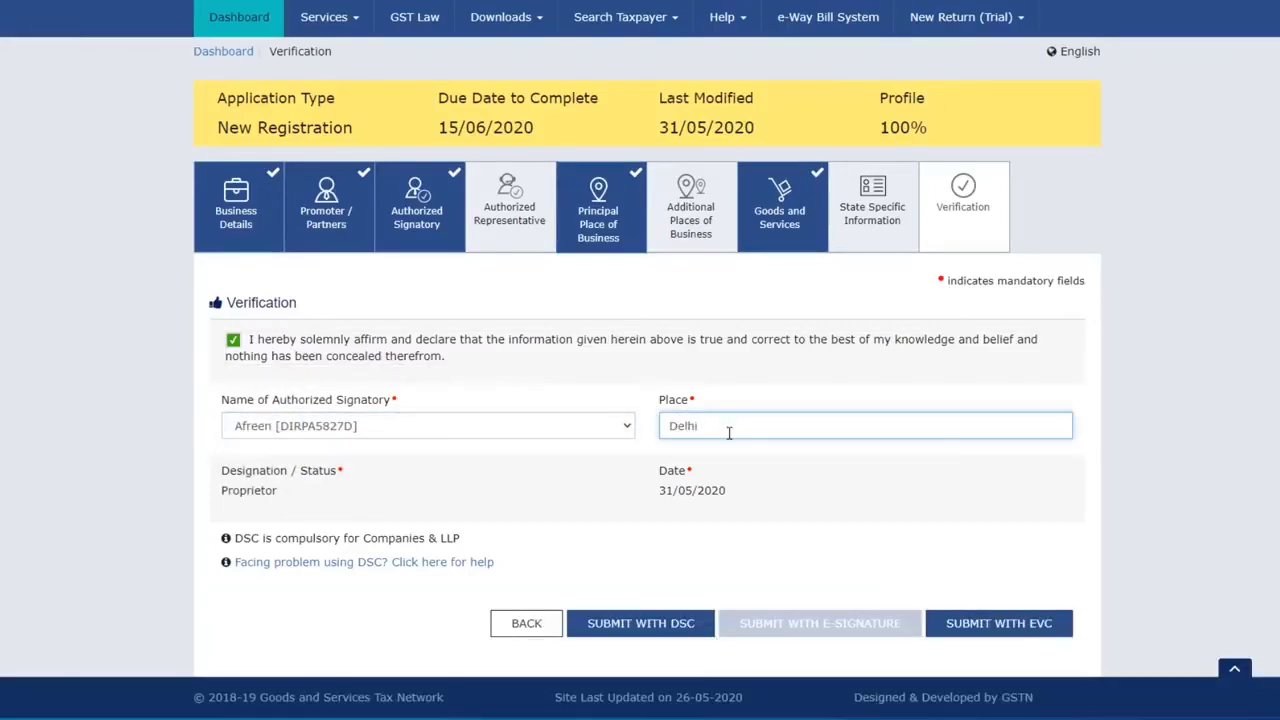
scroll(705, 510, "down", 1)
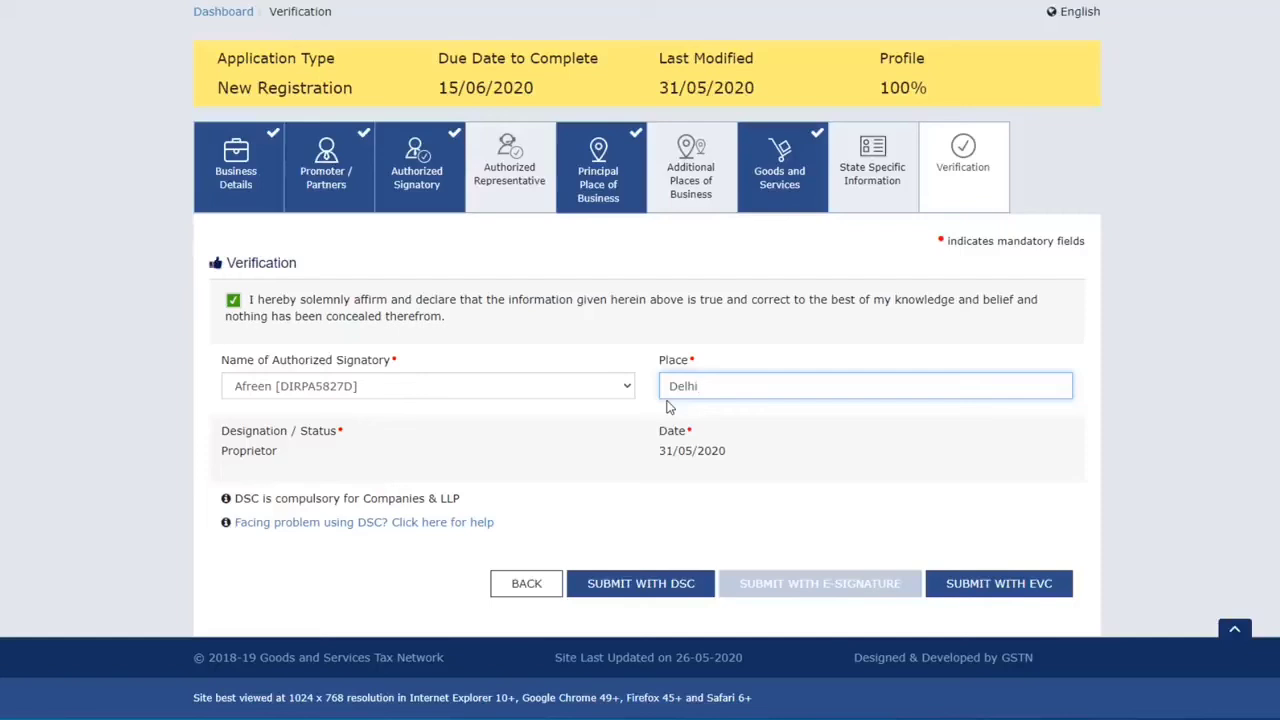
left_click(1016, 590)
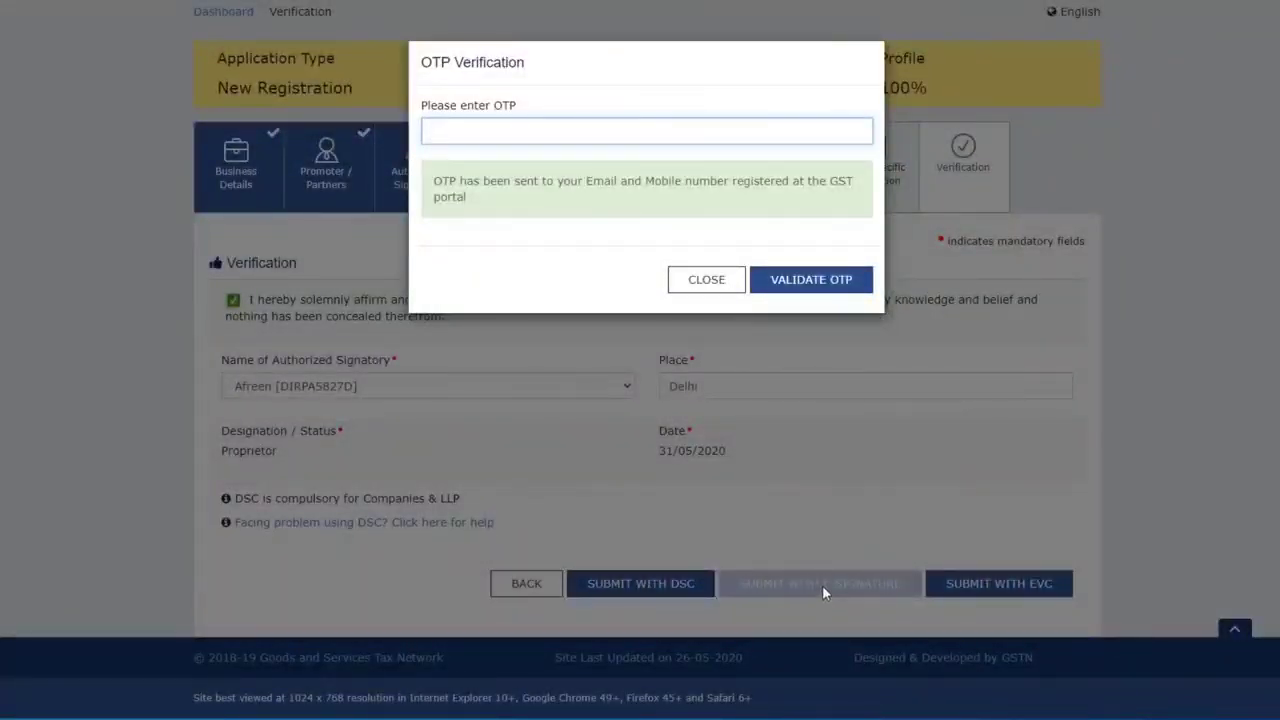
Step: Enter the OTP and validate it to submit the new registration application
type("123456")
left_click(815, 281)
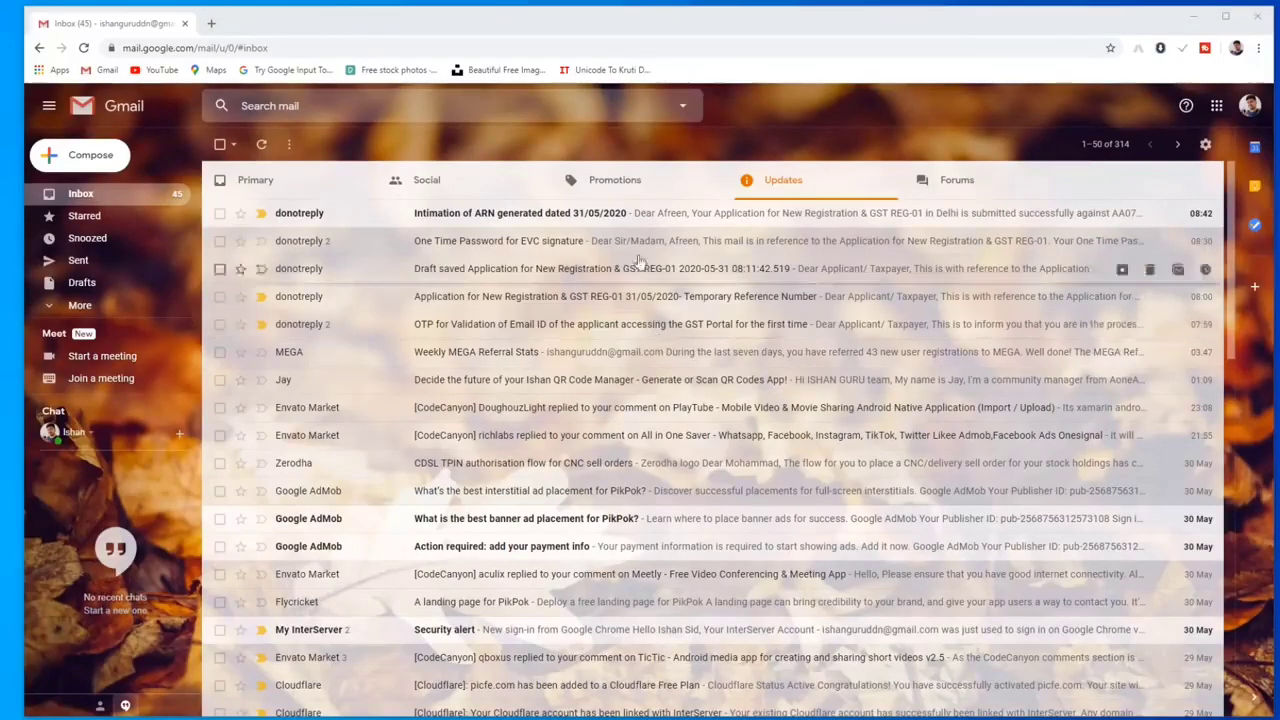
Step: Open the 'Intimation of ARN generated' email, select its ARN, and start entering gst in a new tab
left_click(549, 218)
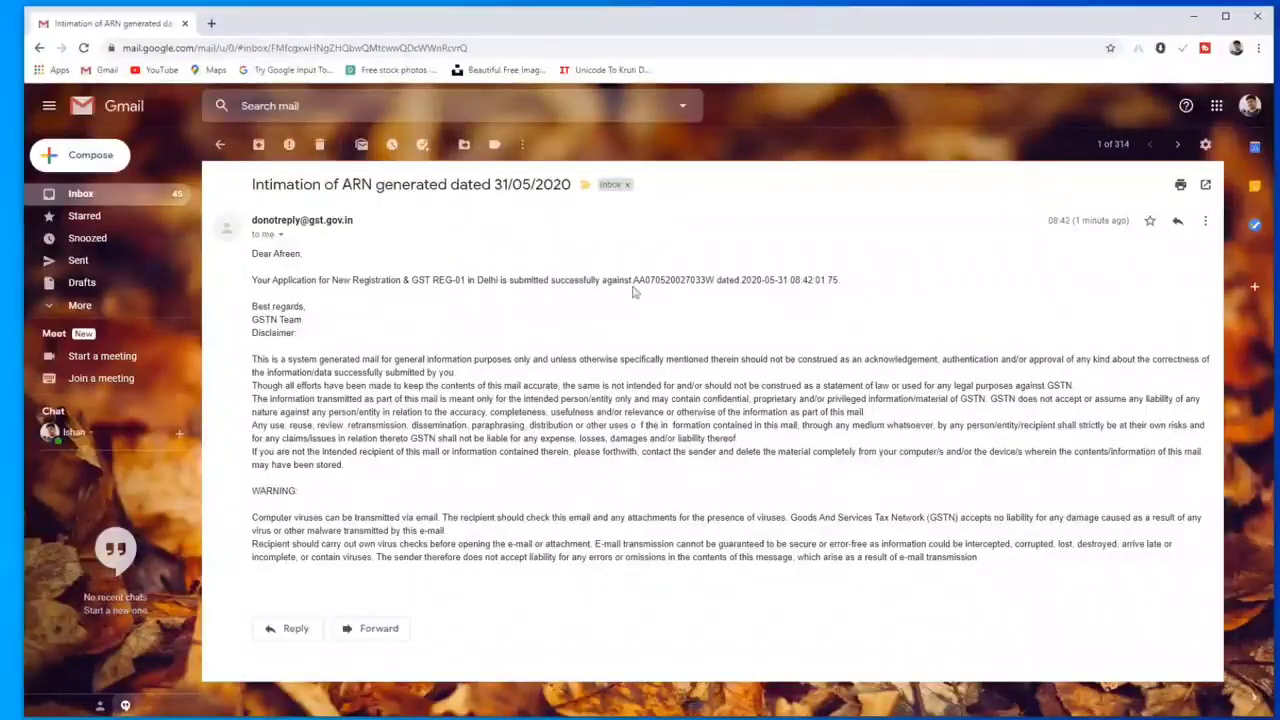
left_click_drag(633, 280, 713, 280)
key("ctrl+c")
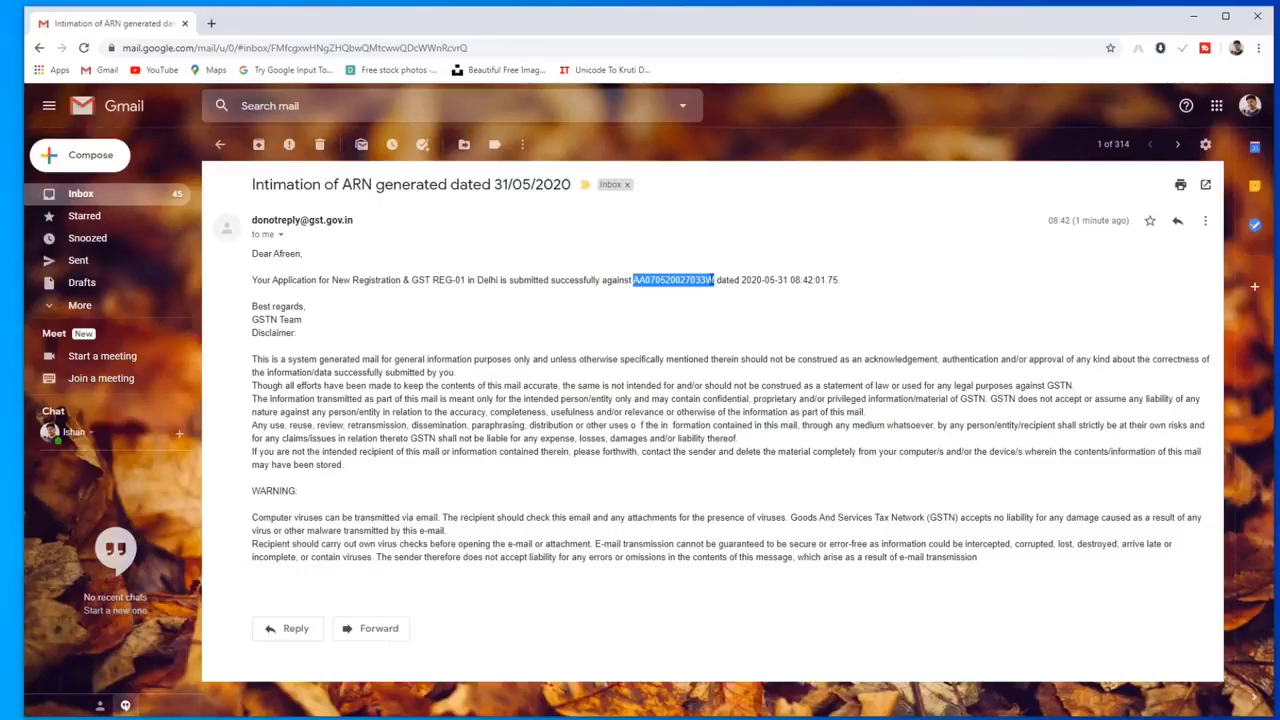
left_click(211, 23)
type("gst")
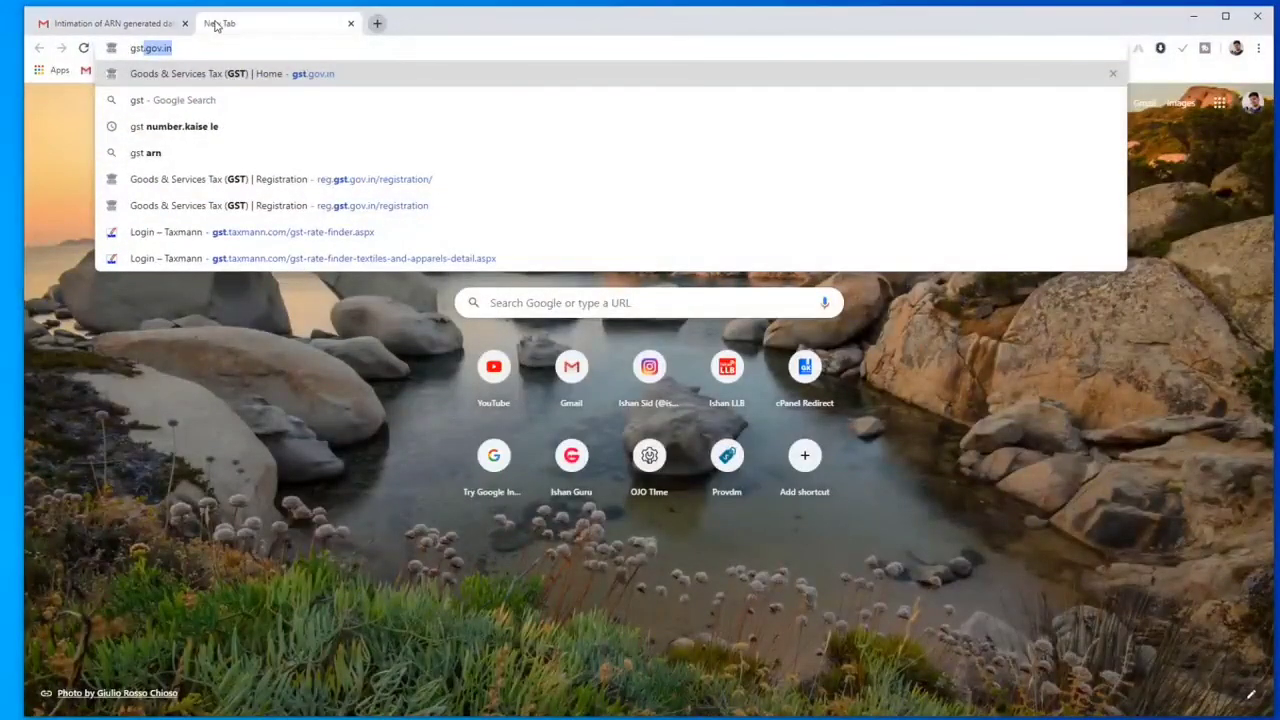
Step: Load gst.gov.in and reach Services > Registration > Track Application Status
key("Return")
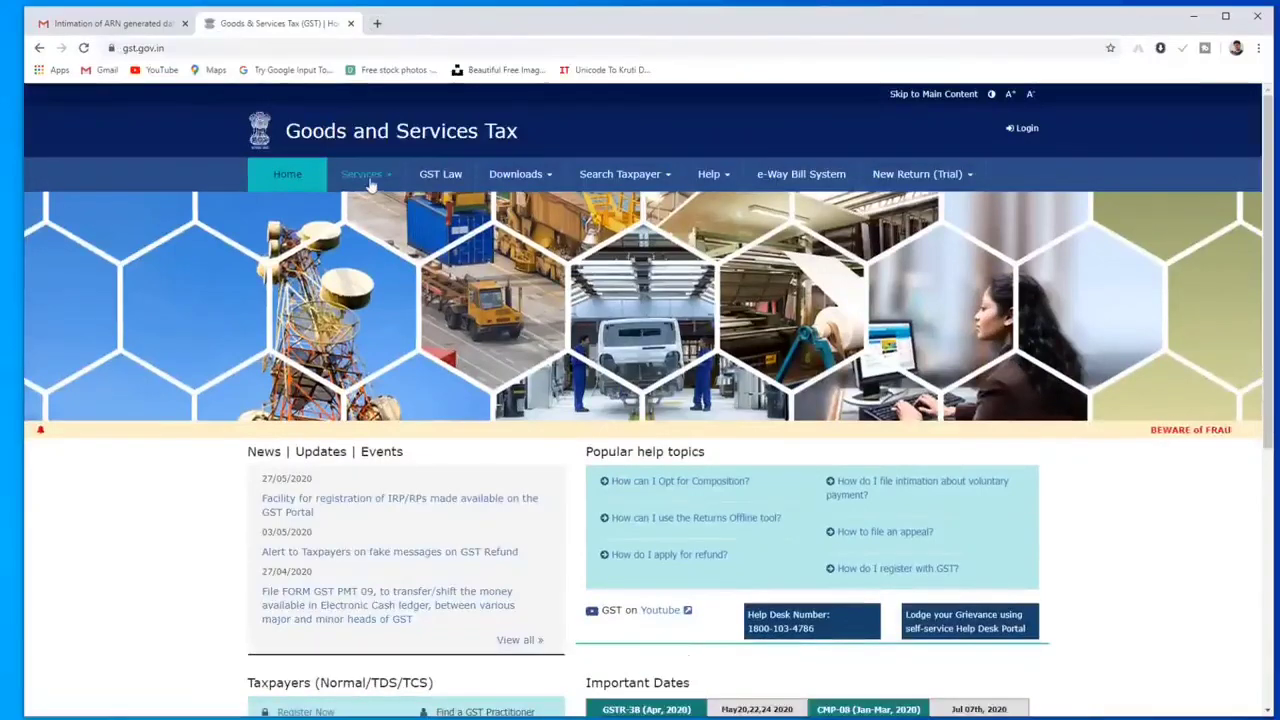
mouse_move(366, 178)
mouse_move(303, 206)
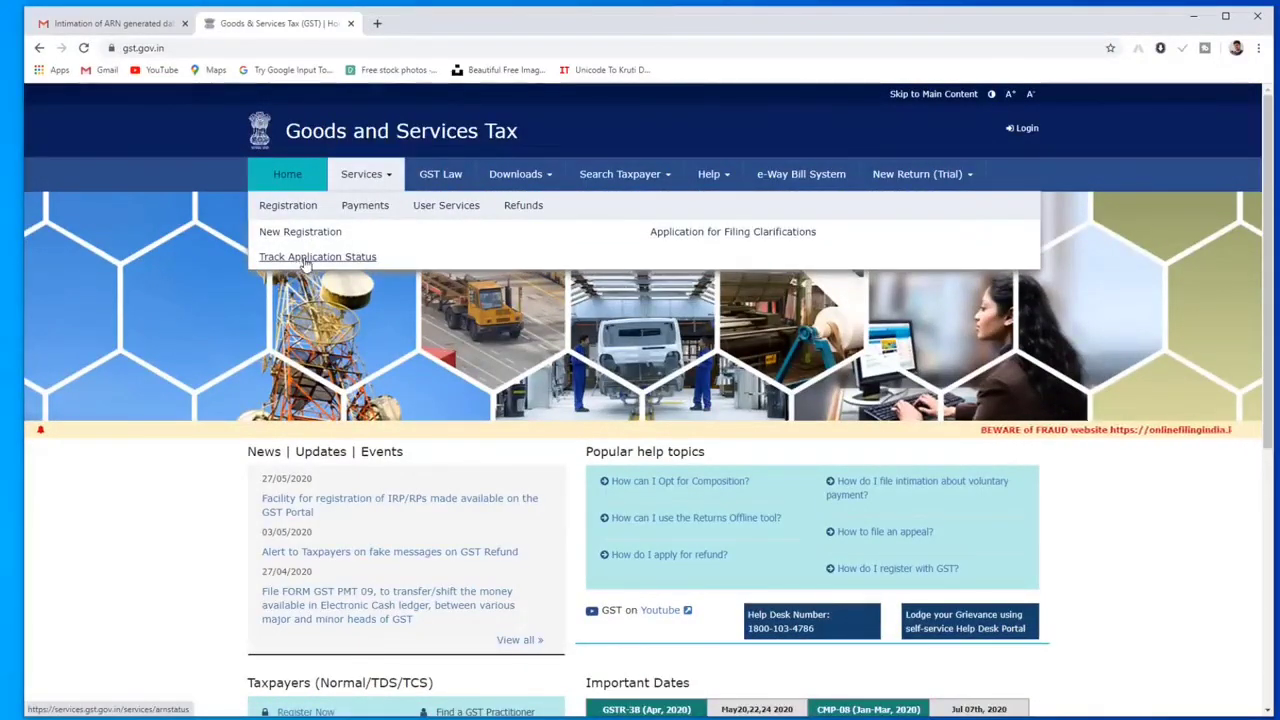
left_click(302, 260)
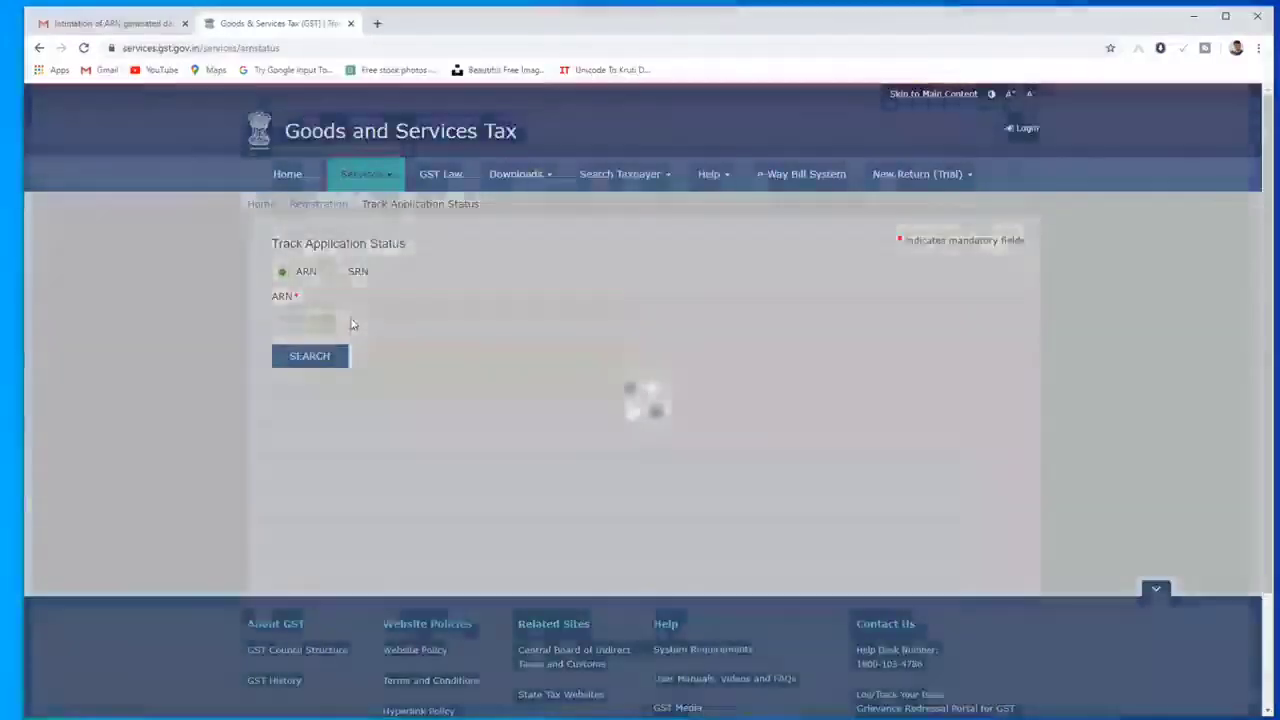
Step: Search status by the pasted ARN and captcha, showing Pending for Processing, then choose SRN lookup
key("ctrl+v")
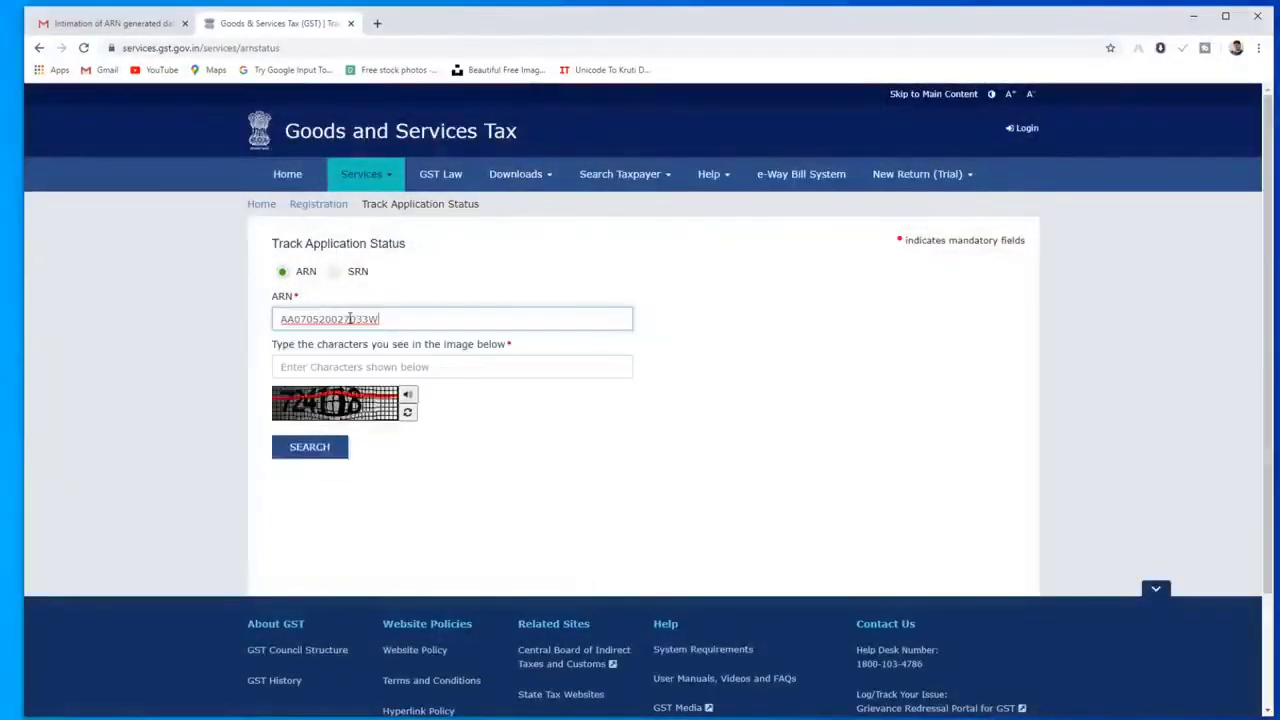
left_click(357, 366)
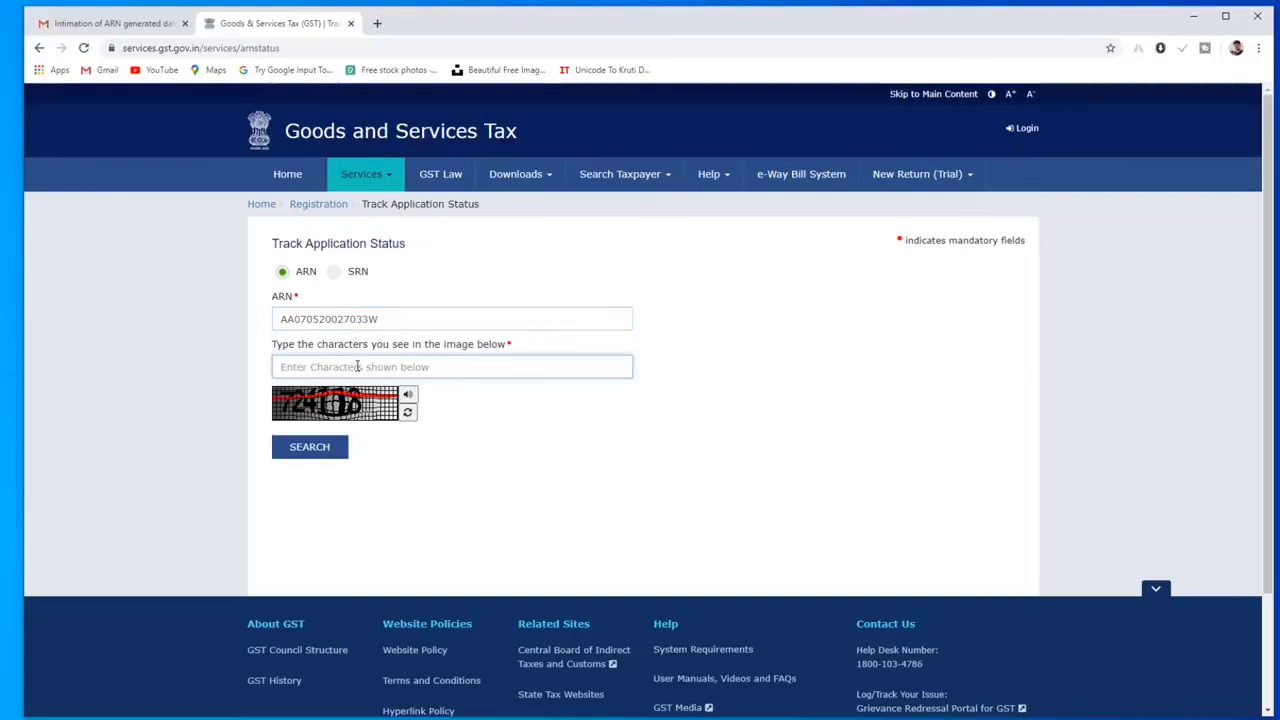
type("724106")
left_click(334, 452)
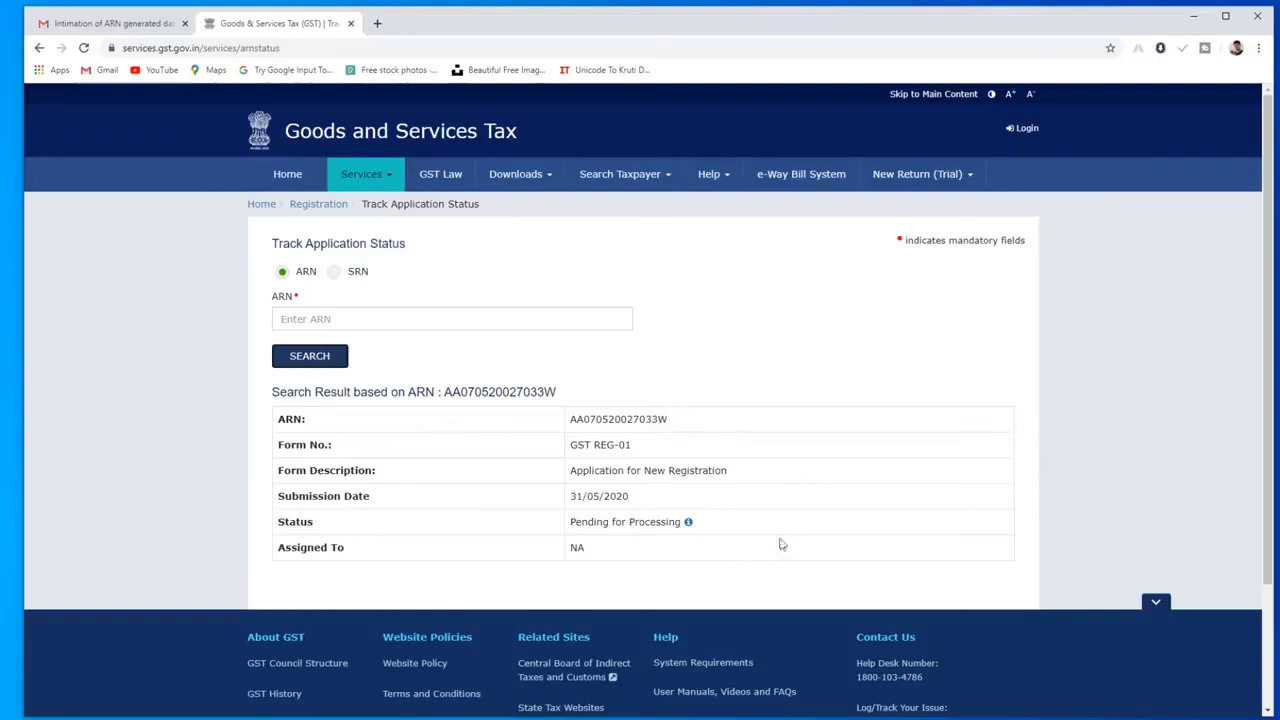
left_click(371, 420)
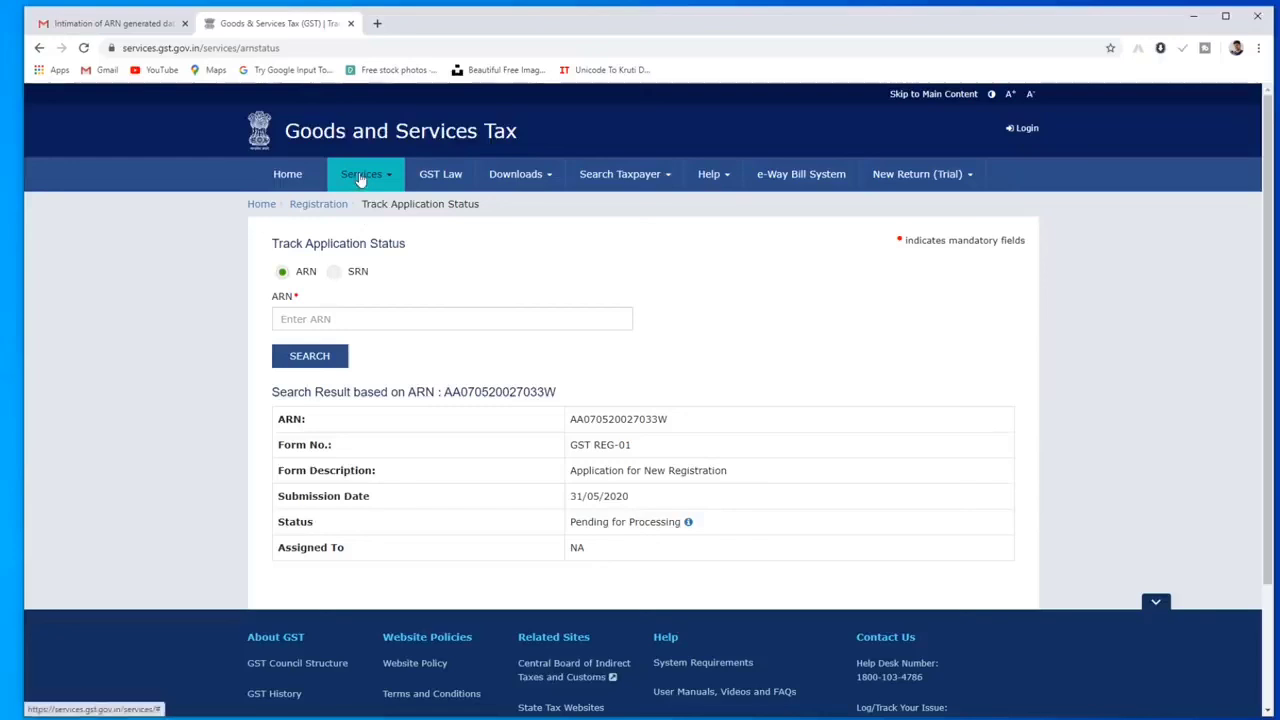
left_click(336, 273)
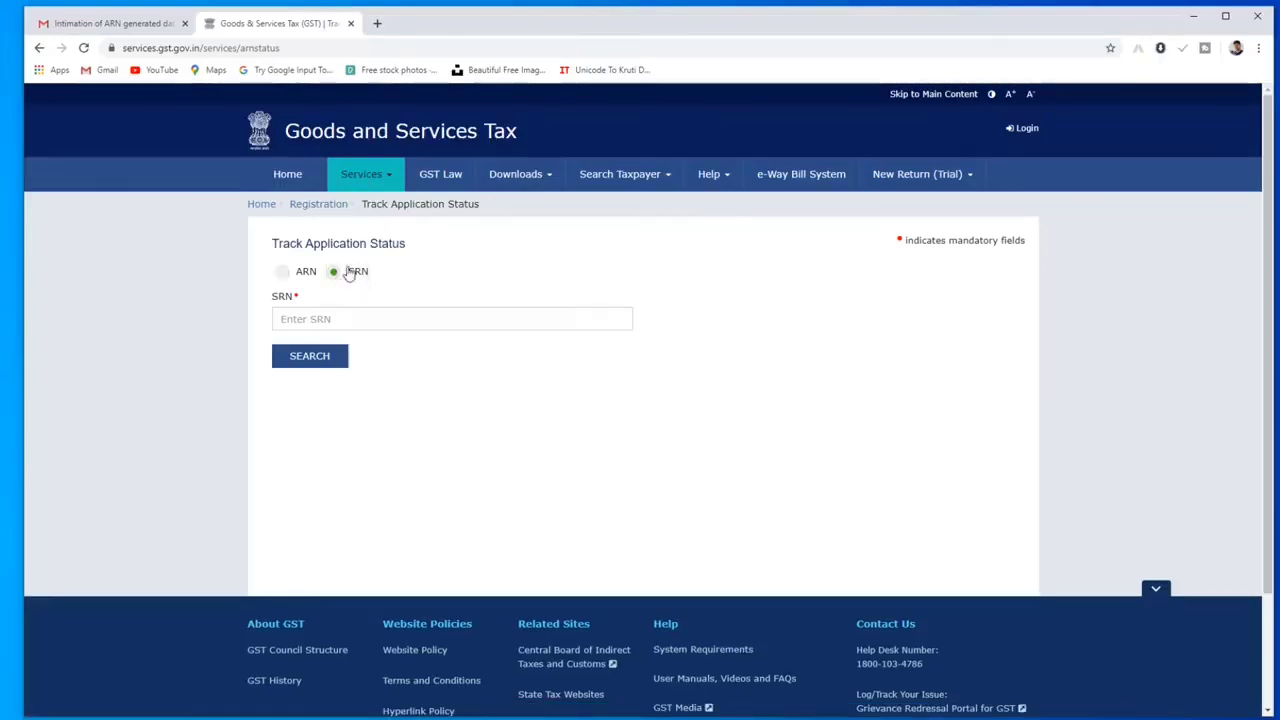